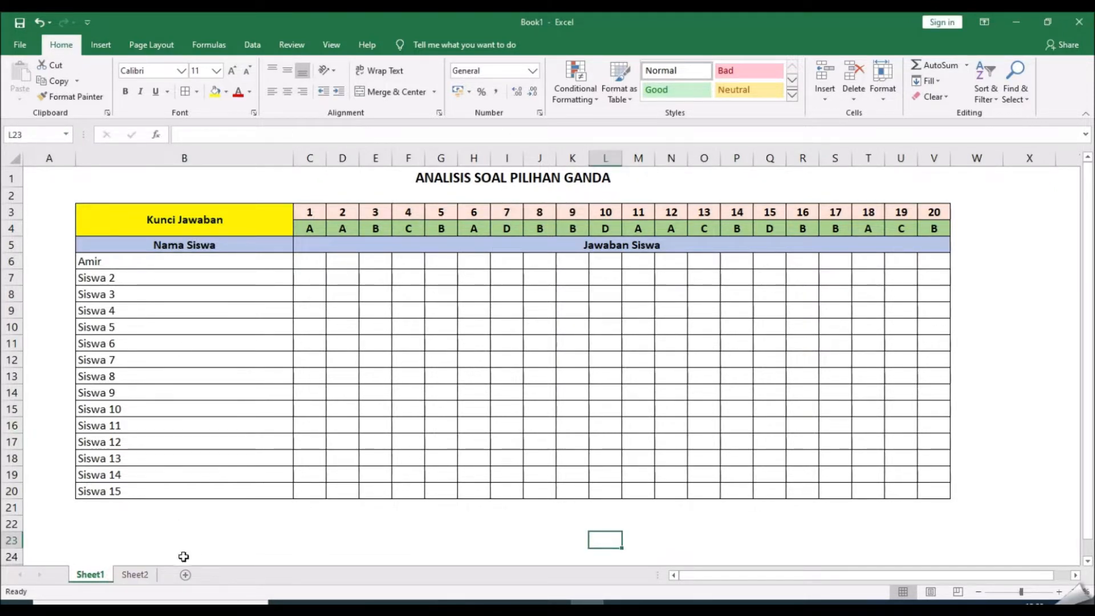
Examine the answer key and student names on Sheet1 and the matching scoring table on Sheet2.
left_click(134, 575)
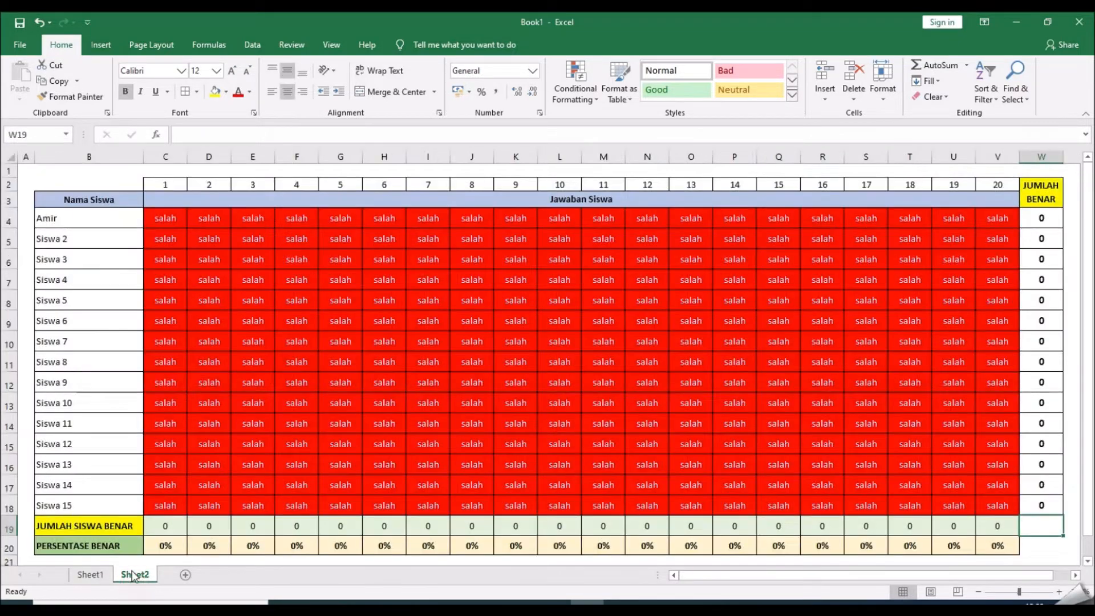
left_click(89, 581)
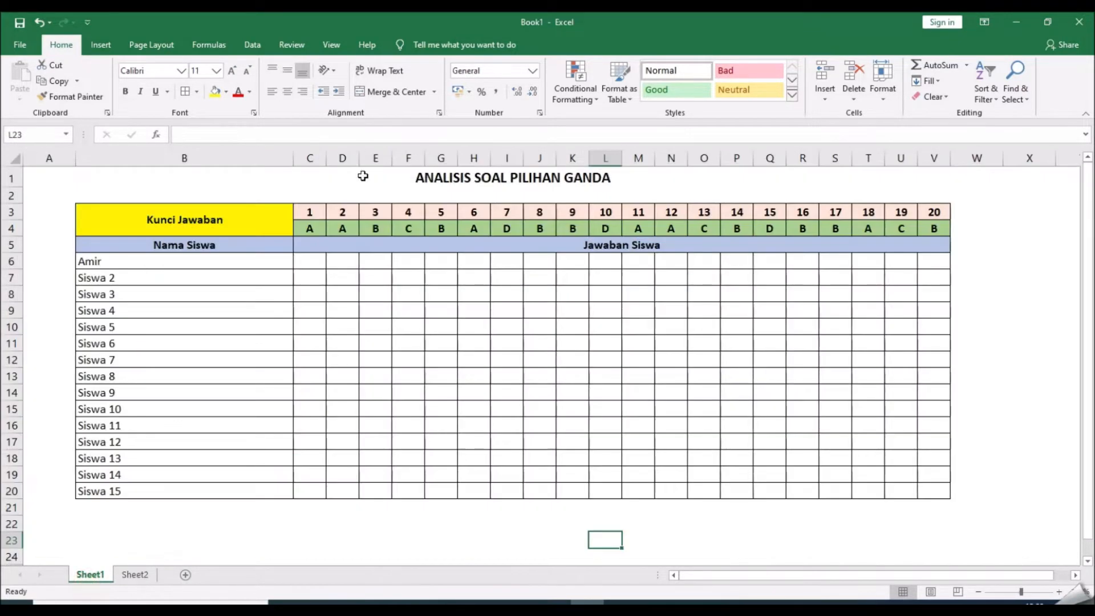
left_click_drag(313, 228, 935, 229)
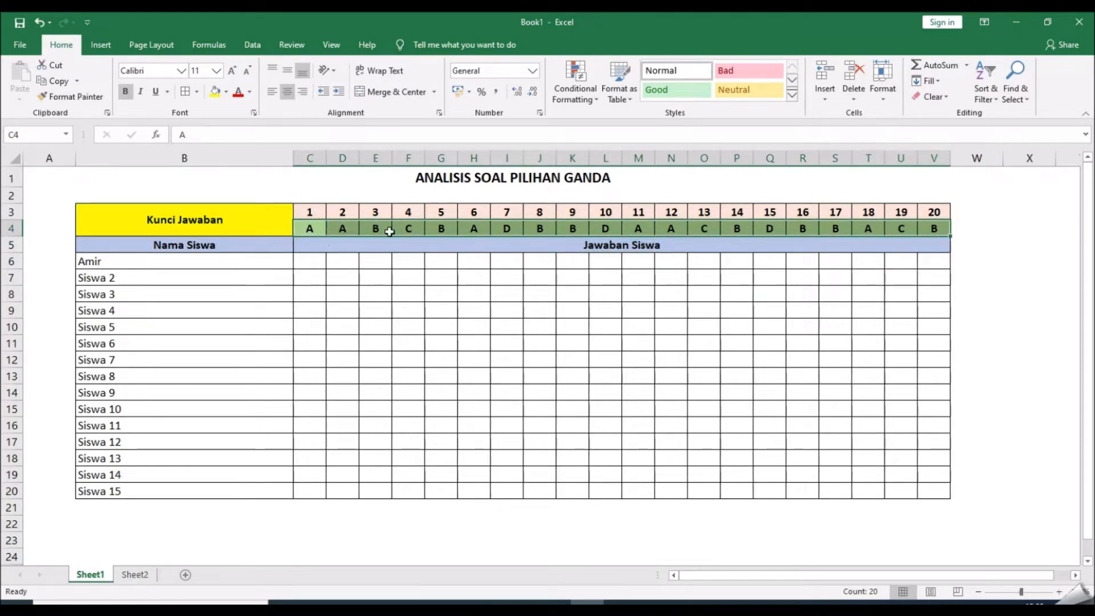
left_click(309, 226)
left_click(309, 263)
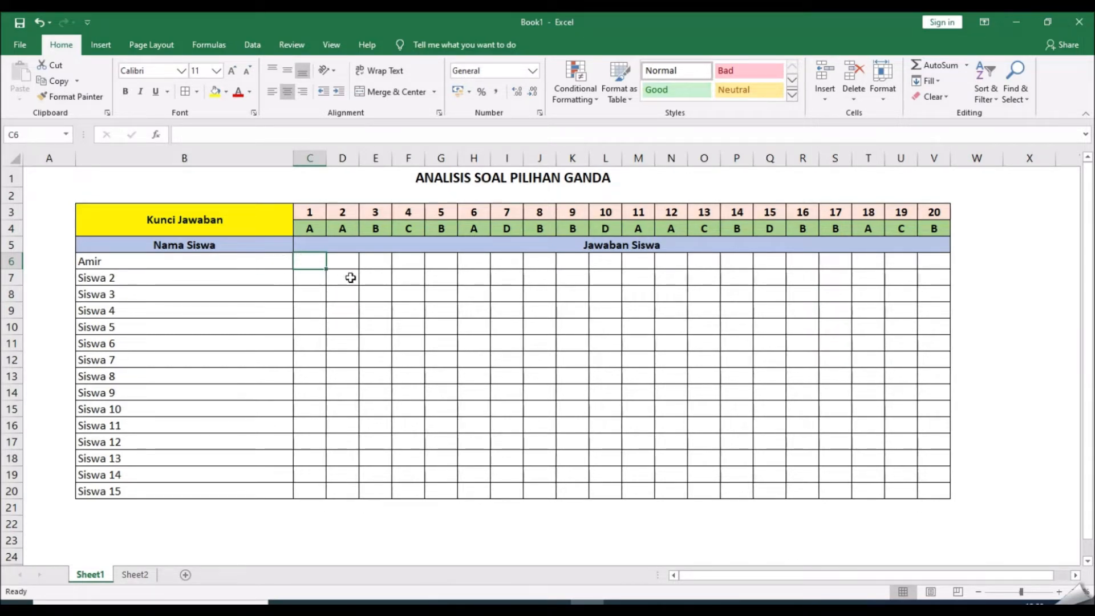
left_click(170, 266)
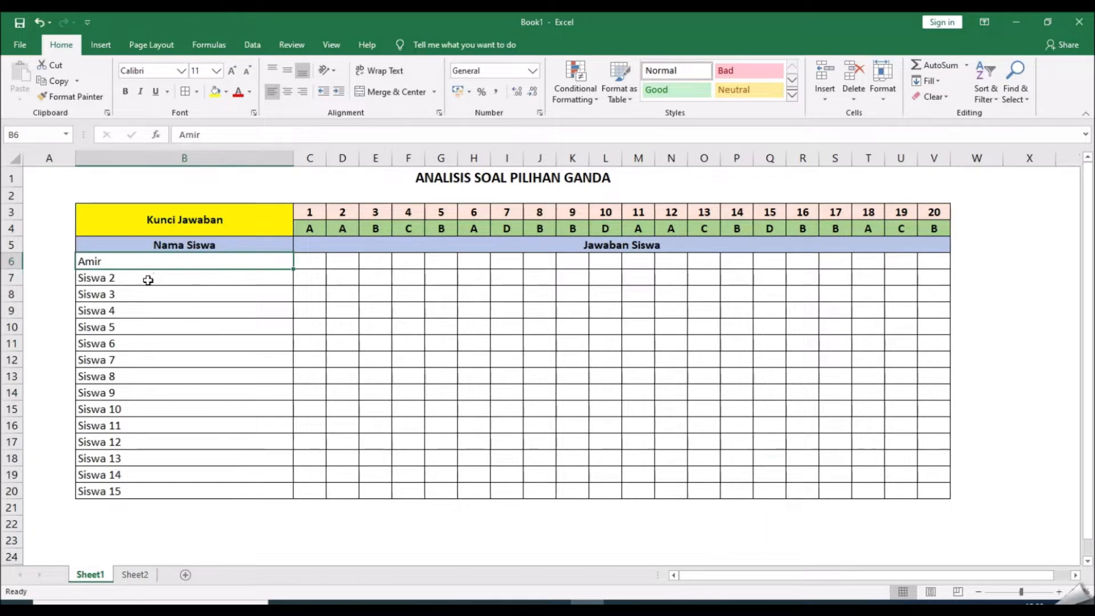
left_click_drag(115, 261, 166, 489)
left_click(135, 574)
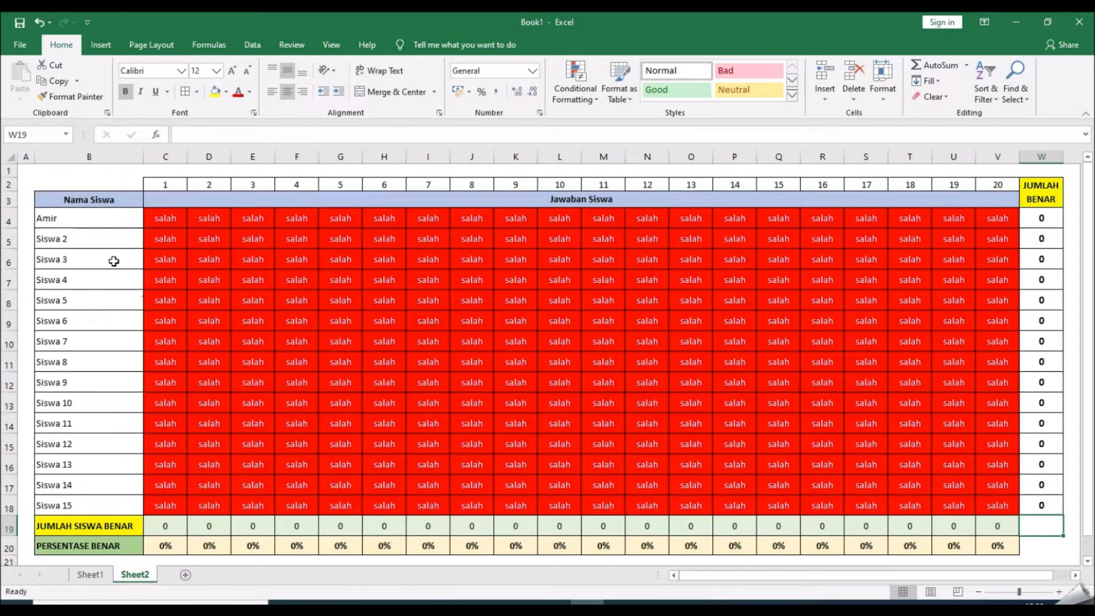
left_click(91, 575)
Replace the Siswa 2 placeholder in B7 of Sheet1 with the student's name and check the name column on Sheet2.
left_click(159, 328)
left_click(134, 281)
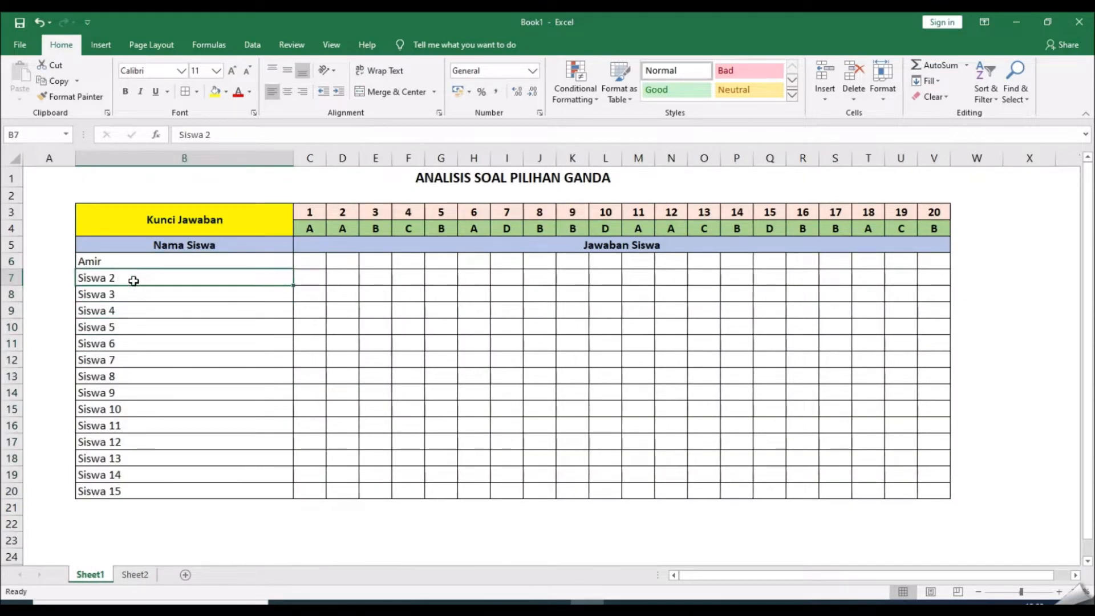
type("Umi")
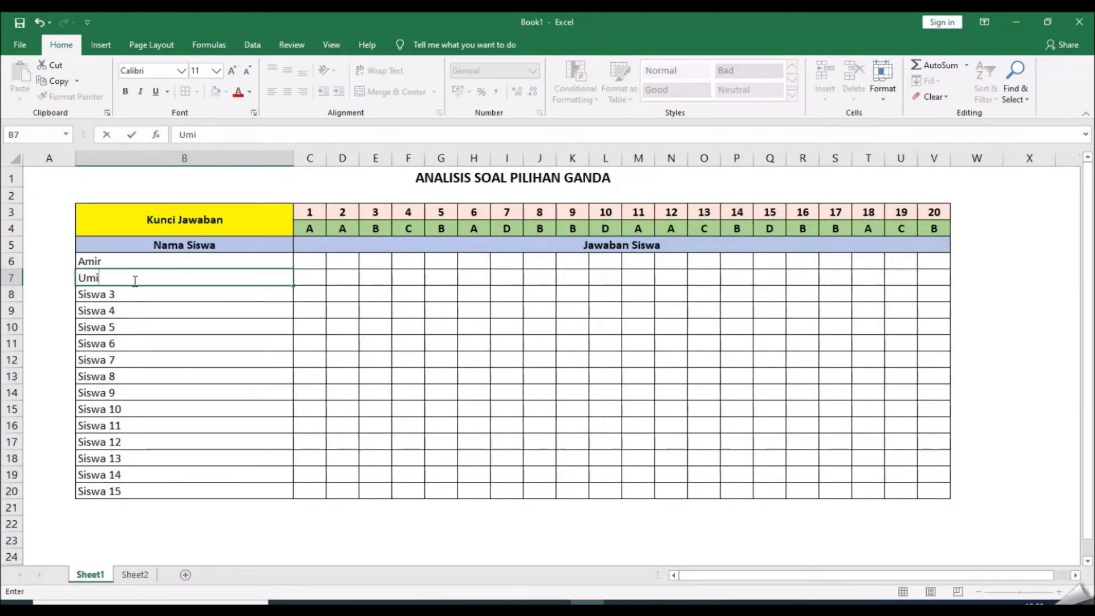
key("Return")
left_click(135, 575)
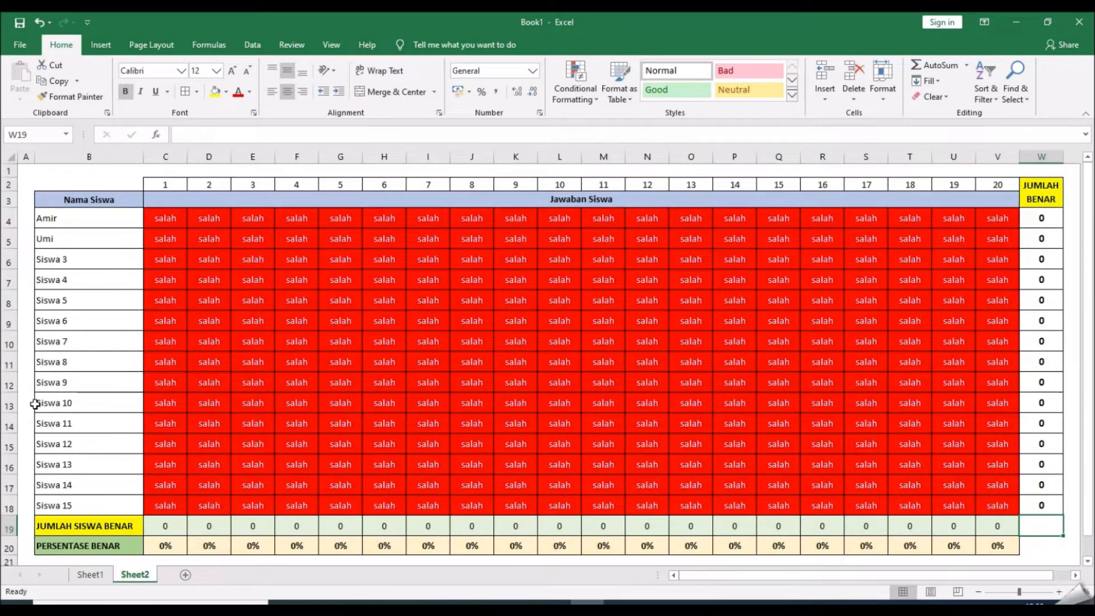
left_click(90, 575)
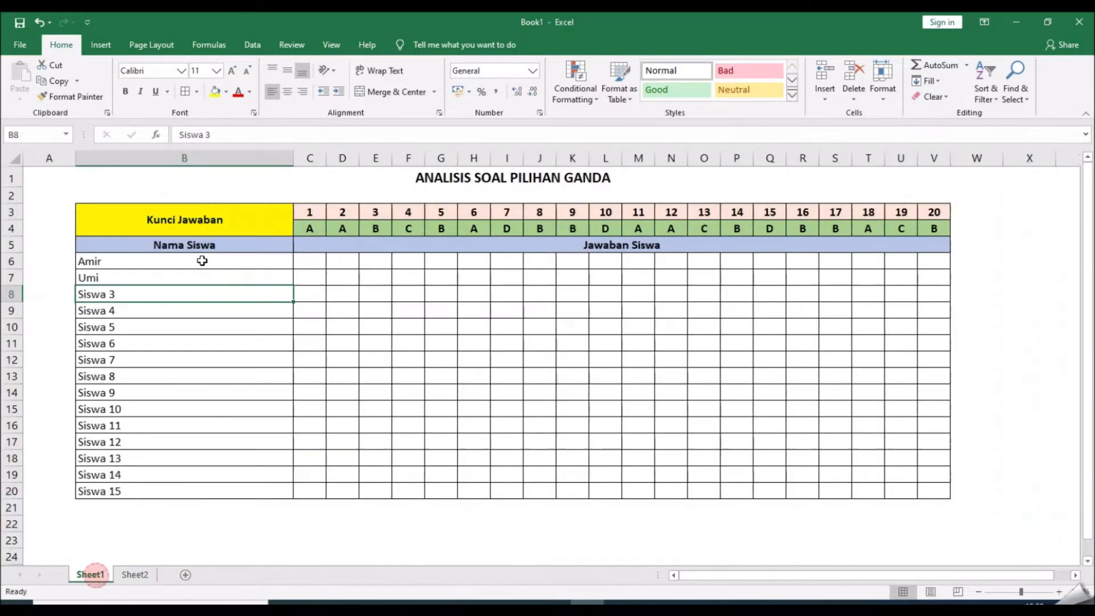
Enter answer A for question 1 for all students in C6:C20 and for the first student's question 2 in D6.
left_click(317, 266)
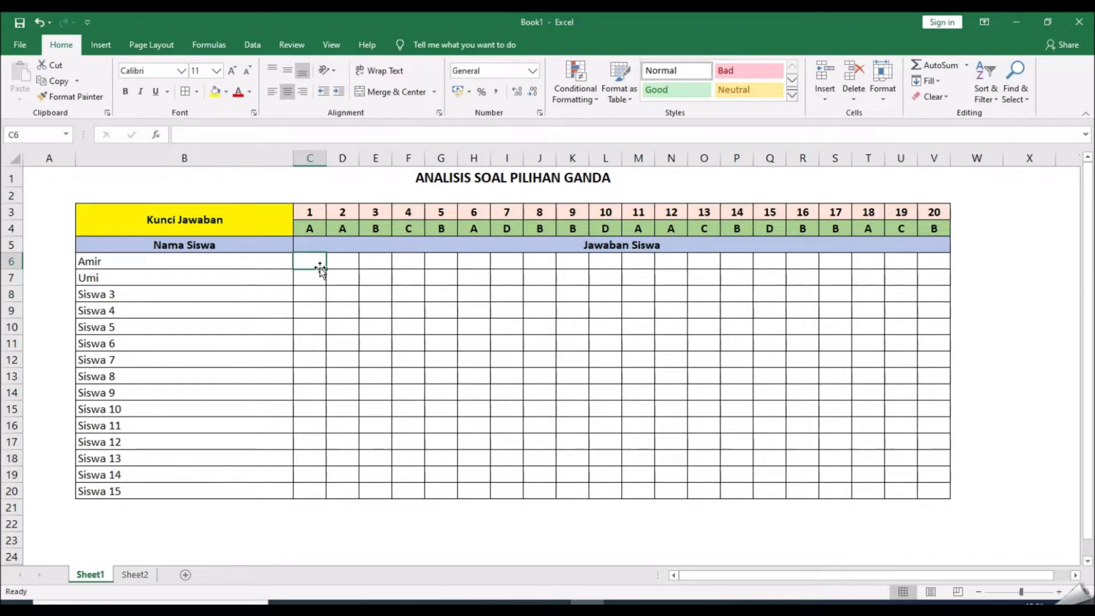
type("A")
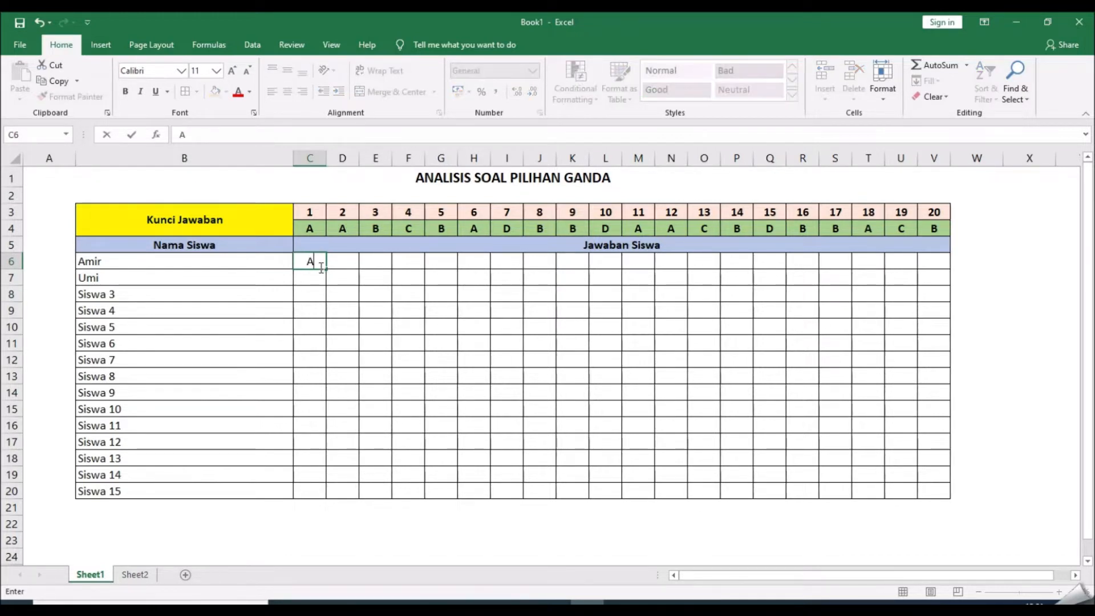
key("Tab")
type("A")
key("Return")
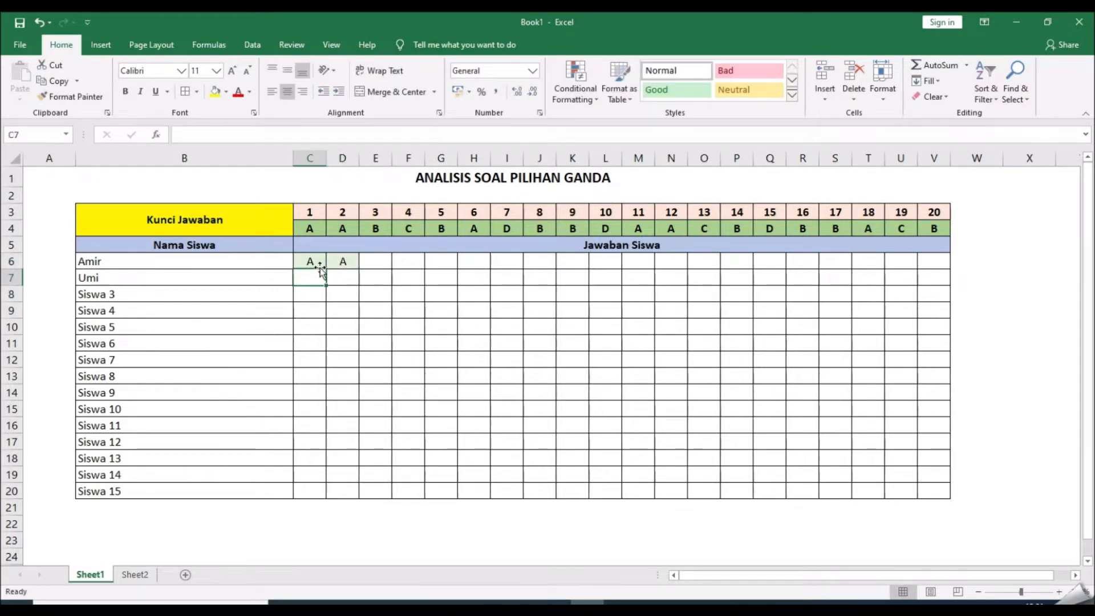
type("A")
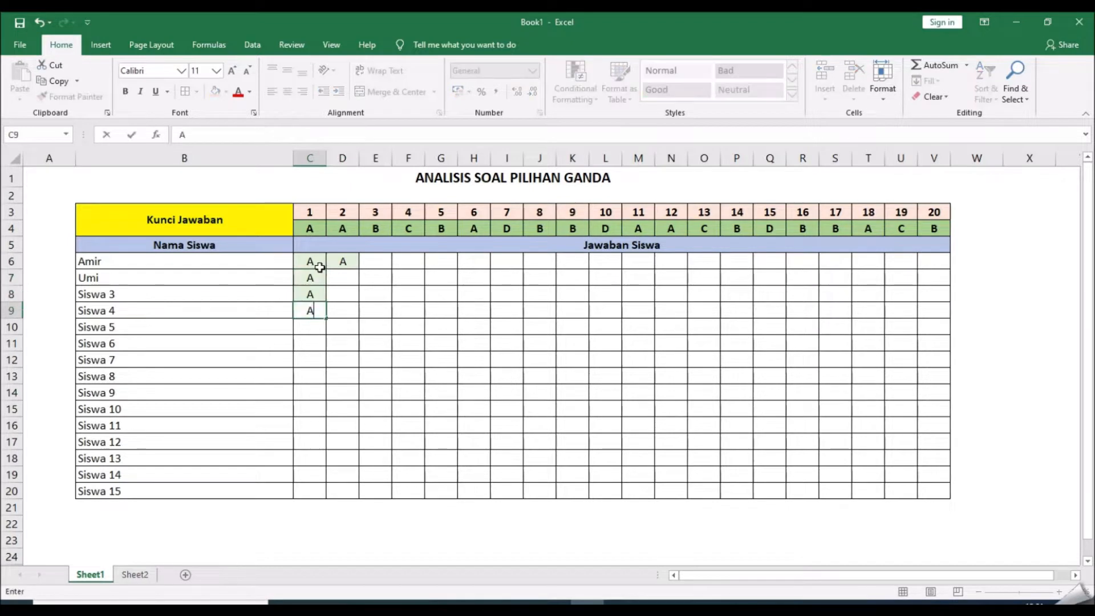
type(" A A A A A")
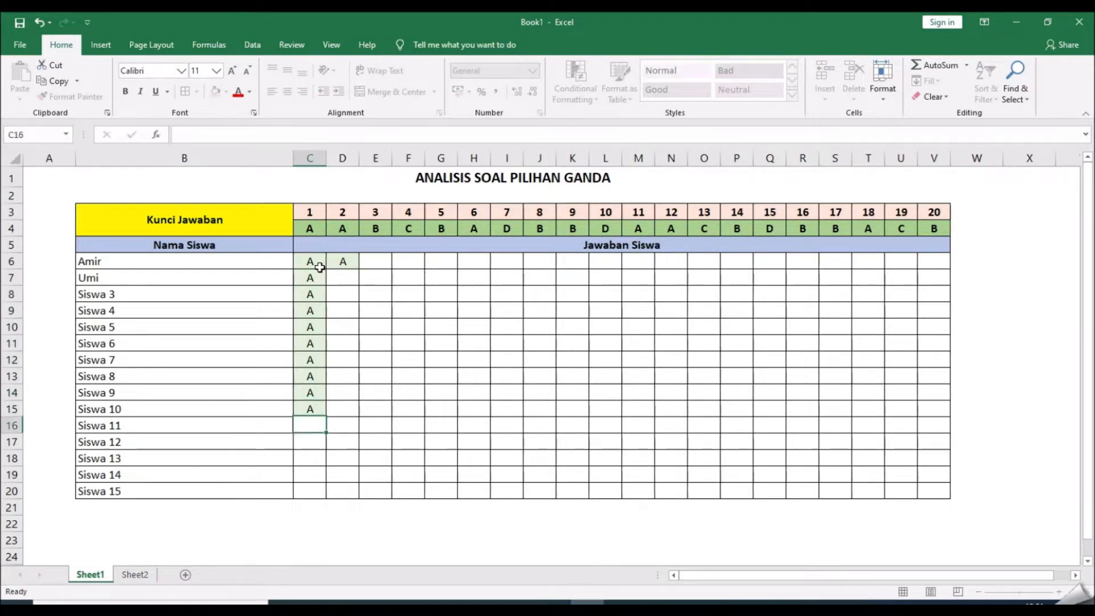
type(" A A A A A A A A")
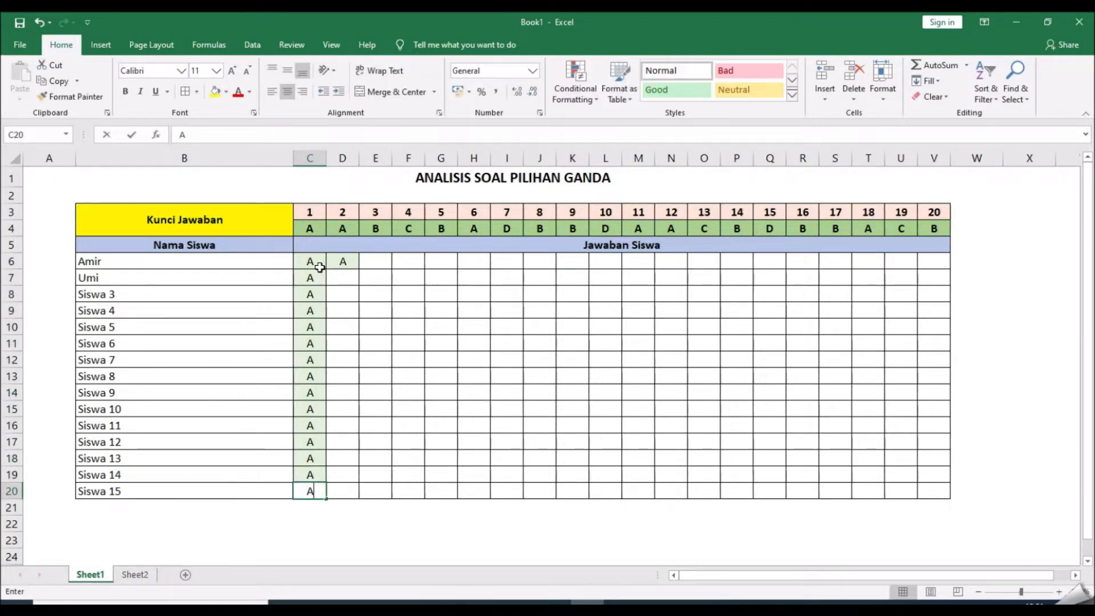
Enter answer A for question 2 for the second through seventh students in D7:D12.
key("Tab")
key("Up")
key("Up")
key("Up")
key("Up")
key("Up")
key("Up")
key("Up")
key("Up")
key("Up")
key("Up")
key("Up")
key("Up")
key("Up")
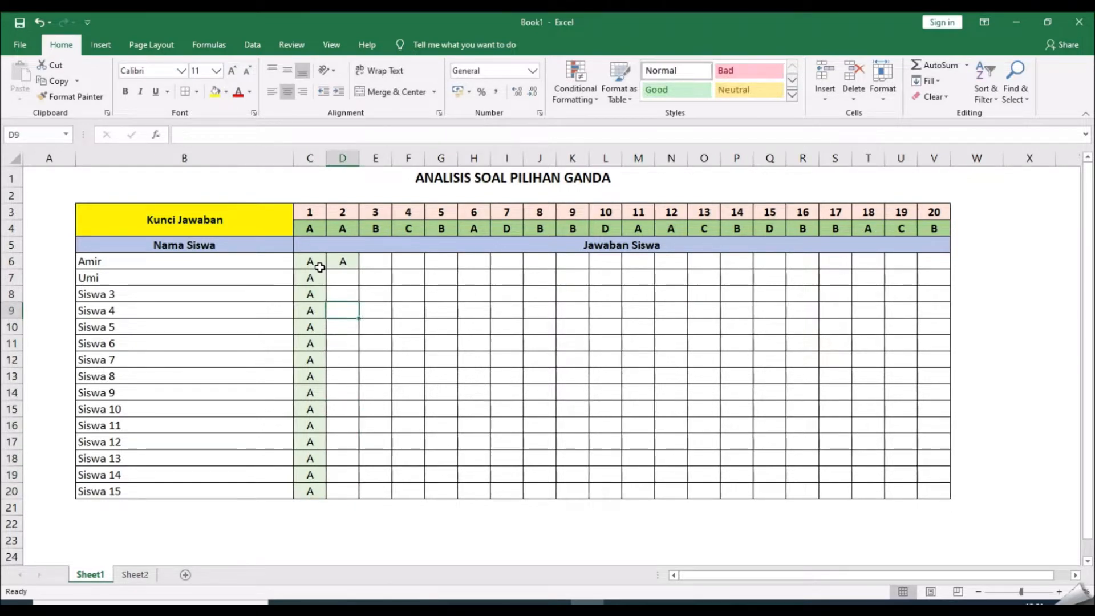
type("A A A A A A A")
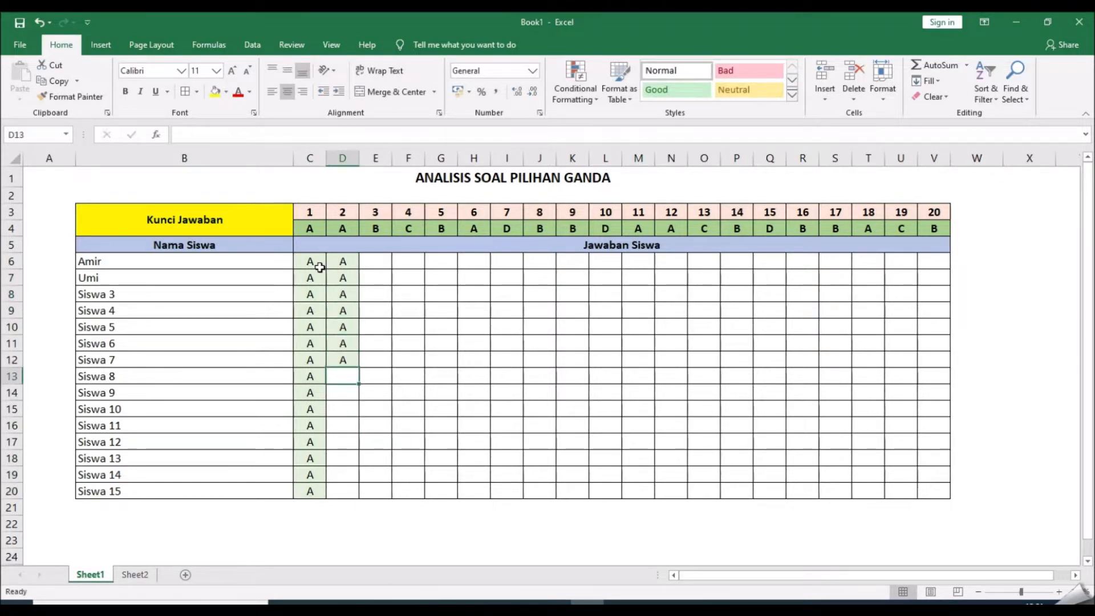
Enter the remaining question 2 answers C, C, A, A, D, D, A, A in D13:D20.
type("C ")
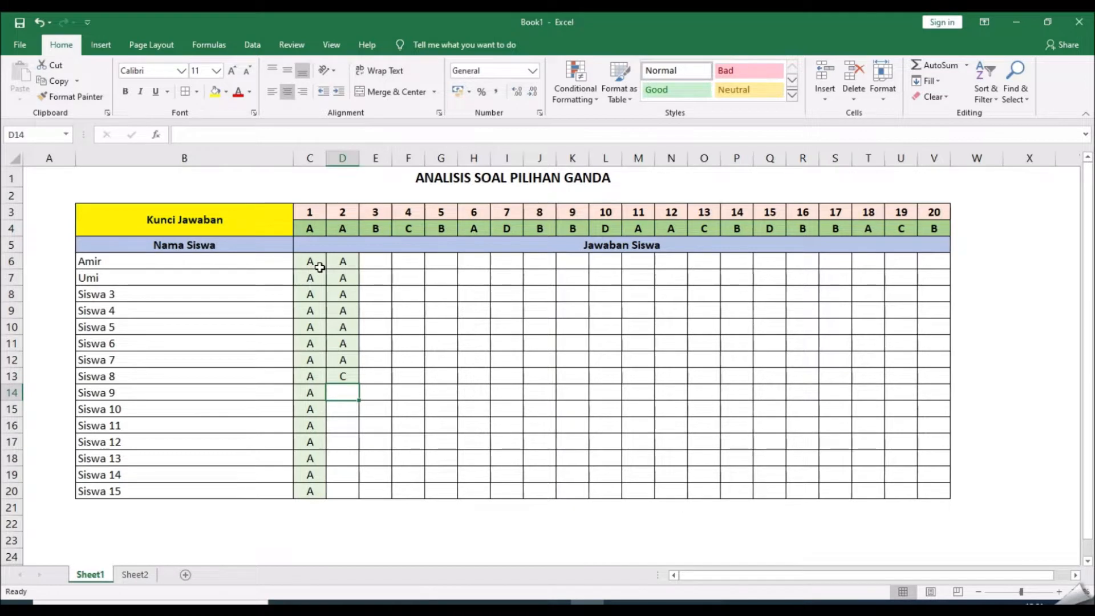
type("C")
key("Return")
type("A")
key("Return")
type("A")
key("Return")
type("D")
key("Return")
type("D")
key("Return")
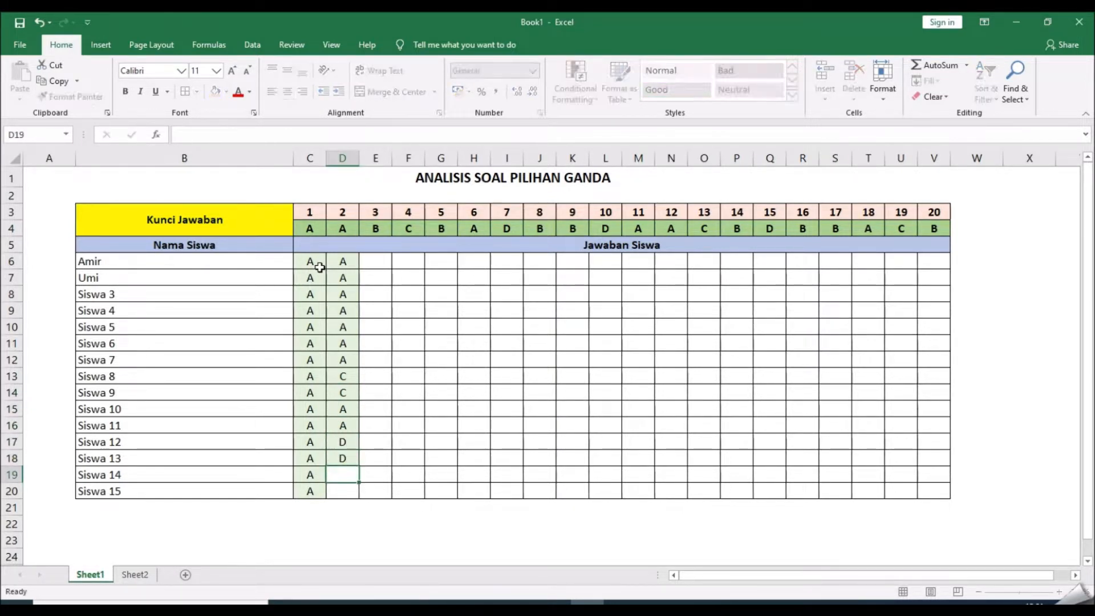
type("A")
key("Return")
type("A")
key("Return")
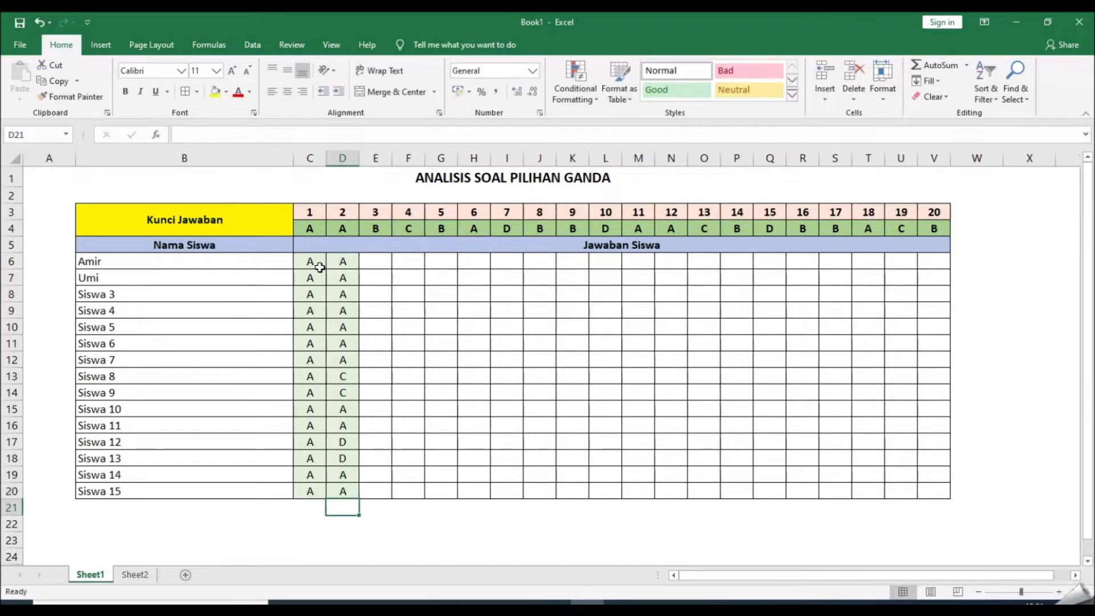
Enter the question 3 answers D, D, B, B, B, B, B, B, A in E6:E14.
left_click(367, 263)
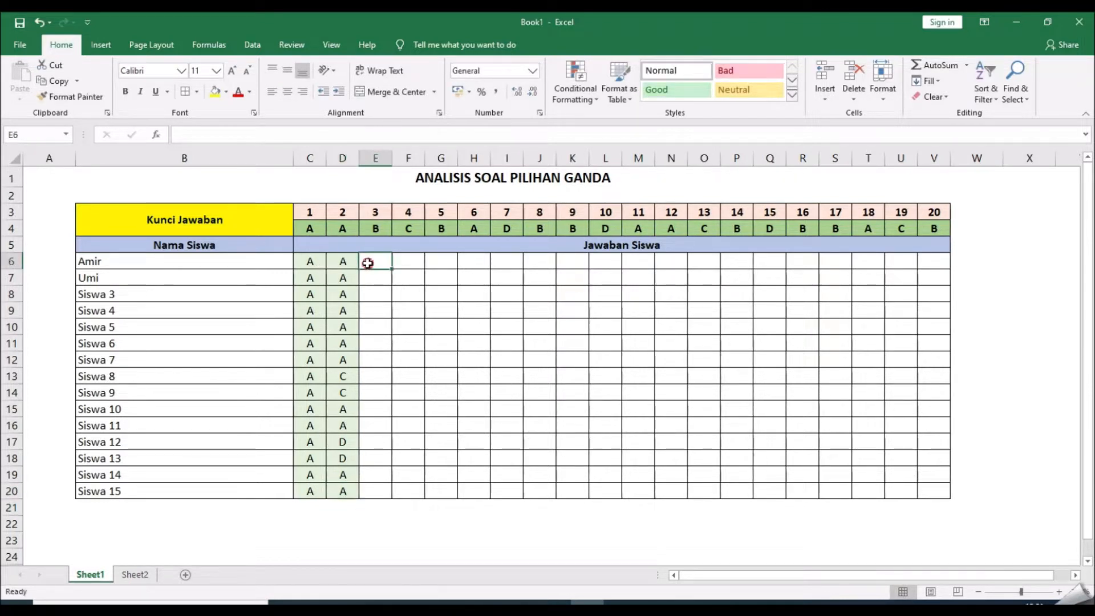
type("D")
key("Return")
type("D")
key("Return")
type("B")
key("Return")
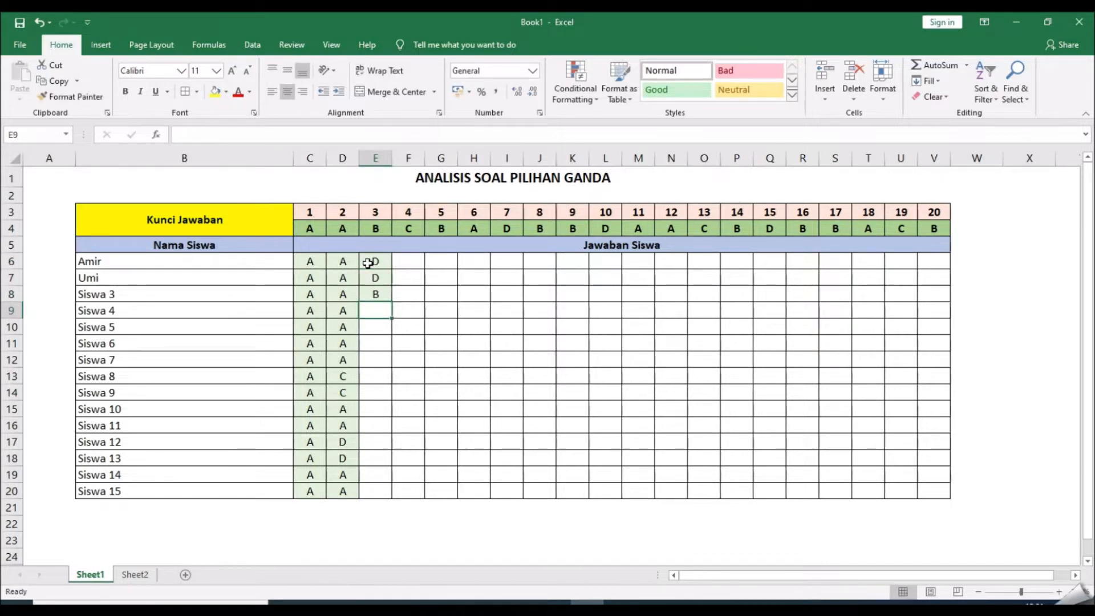
type("B")
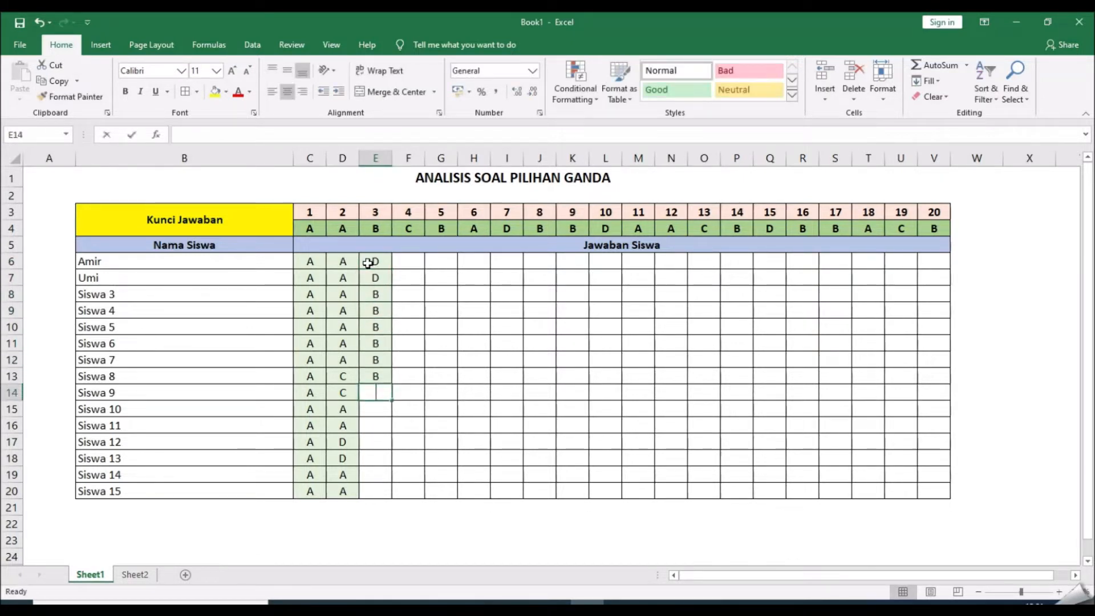
type(" B B B B A")
key("Return")
Enter the remaining question 3 answers A, B, B, C, B, B in E15:E20 and open Sheet2 to check the scoring.
type("A")
key("Return")
type("B")
key("Return")
type("B")
key("Return")
type("C")
key("Return")
type("B")
key("Return")
type("B")
key("Return")
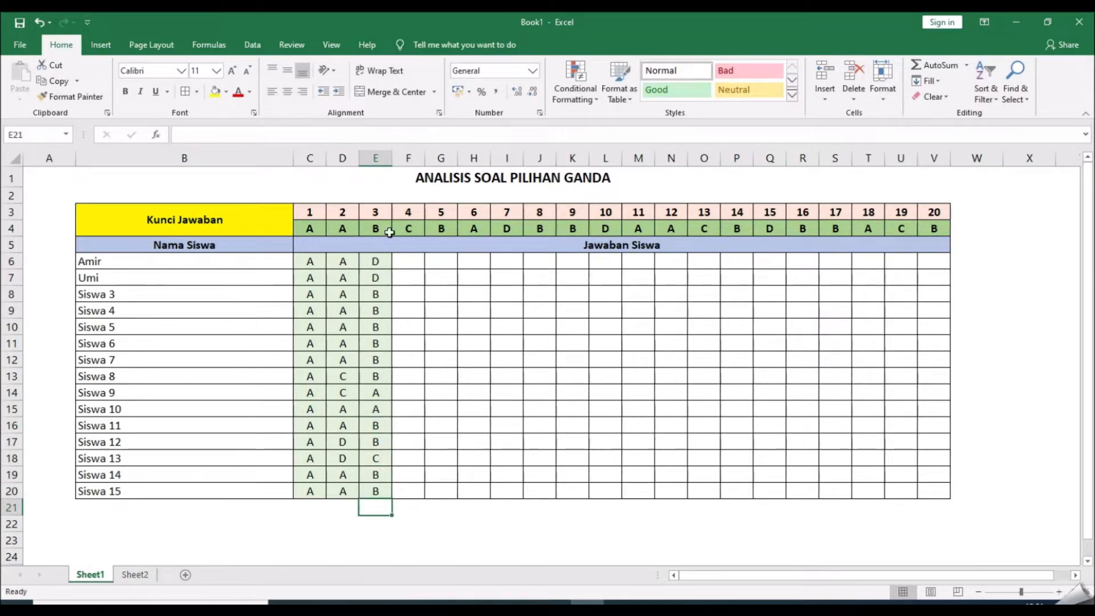
left_click(423, 279)
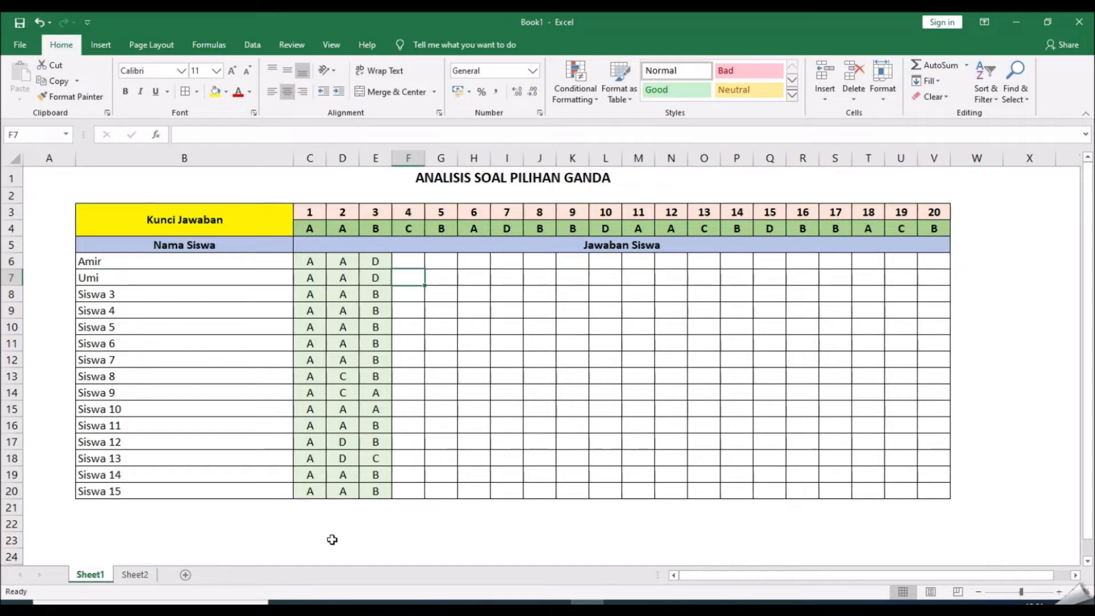
left_click(145, 578)
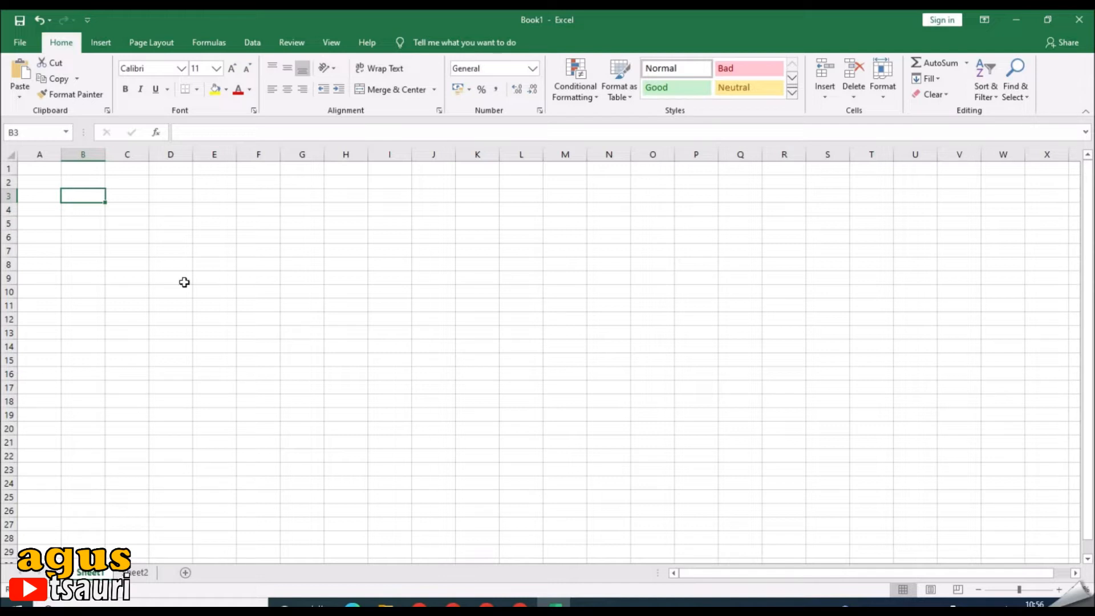
Start the header row on the blank sheet with No in B3 and the numbers 1, 2 and 3 in C3:E3.
left_click_drag(85, 197, 662, 407)
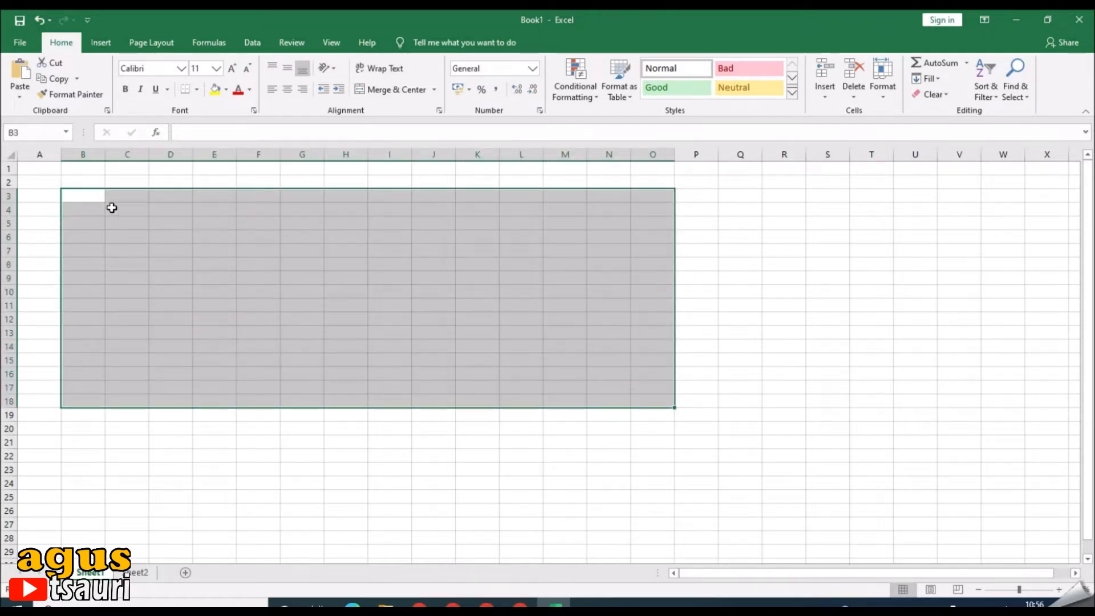
left_click(94, 200)
type("No")
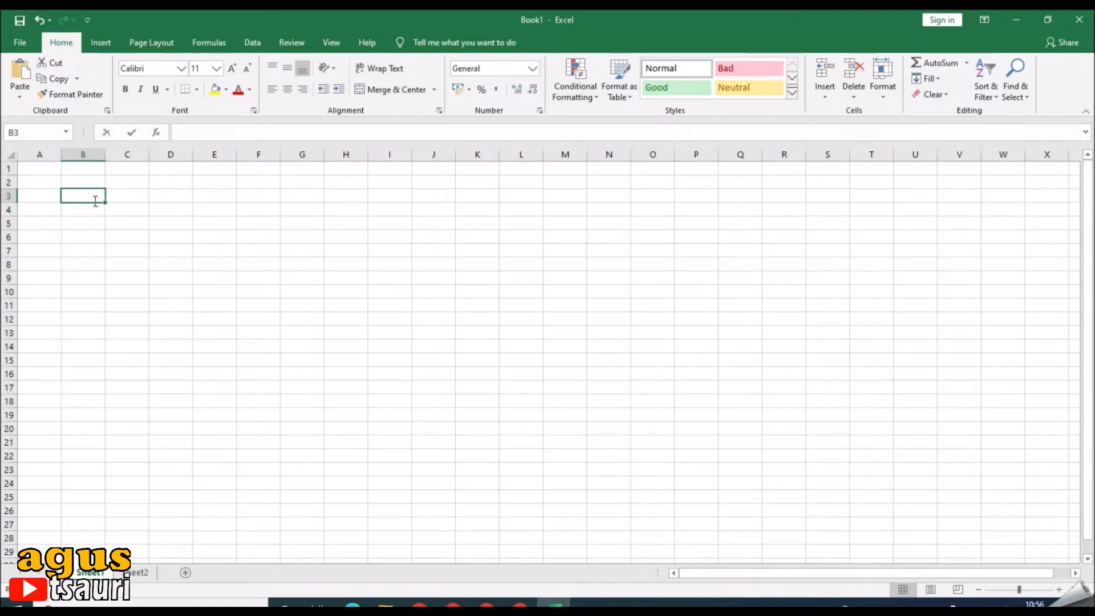
key("Tab")
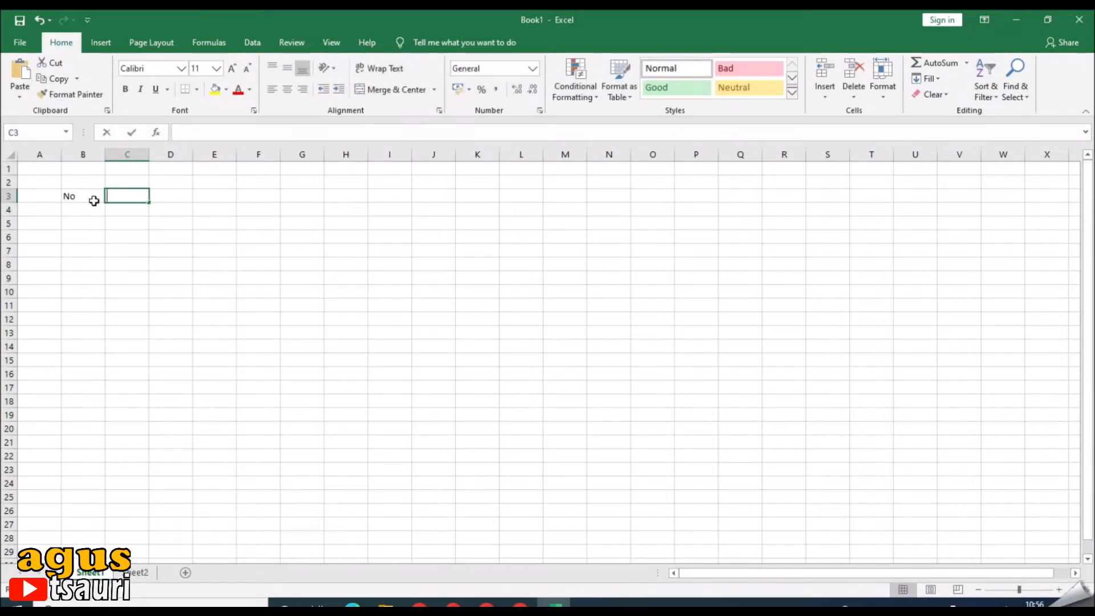
type("1")
key("Tab")
type("2")
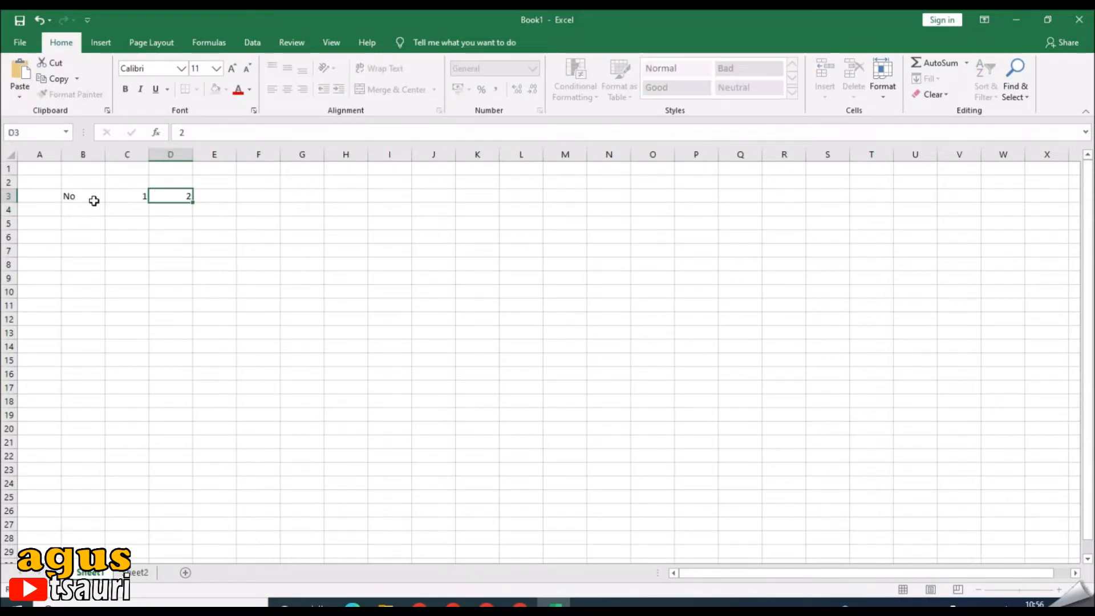
key("Tab")
type("3")
Extend the question number series to 20 across C3:V3 and center the numbers.
left_click_drag(134, 199, 975, 194)
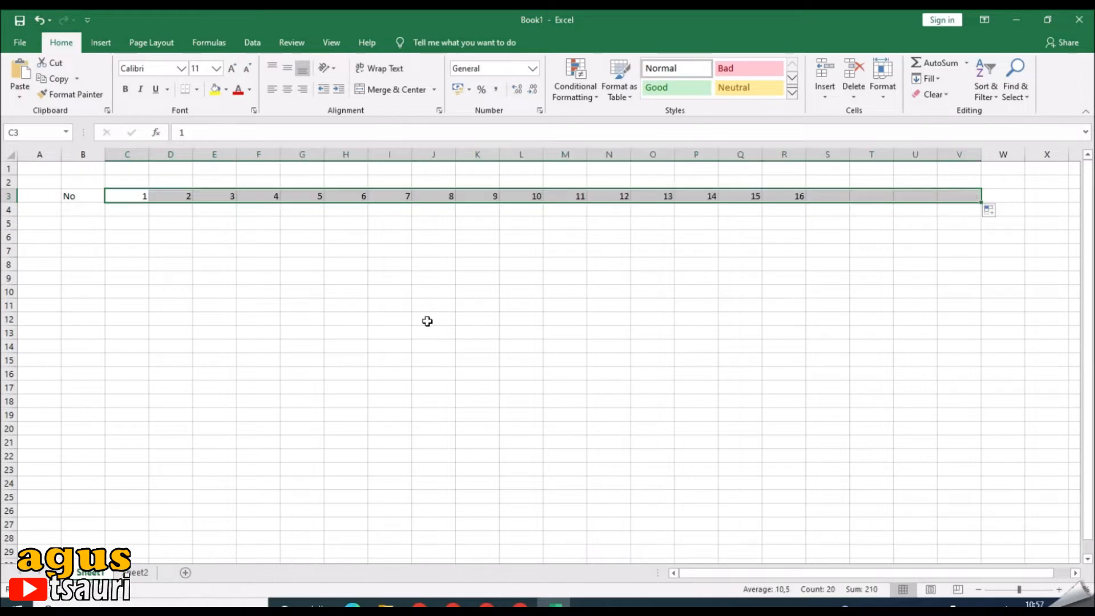
left_click(287, 89)
left_click(219, 263)
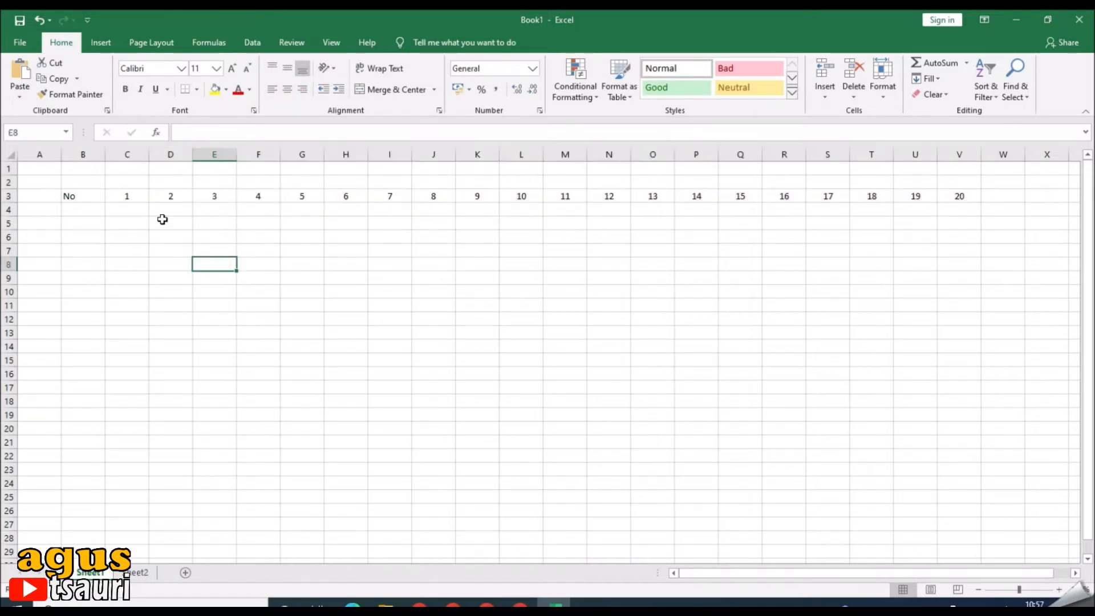
Enter the label Kunci Jawaban in B4 and widen column B to fit it.
left_click(128, 215)
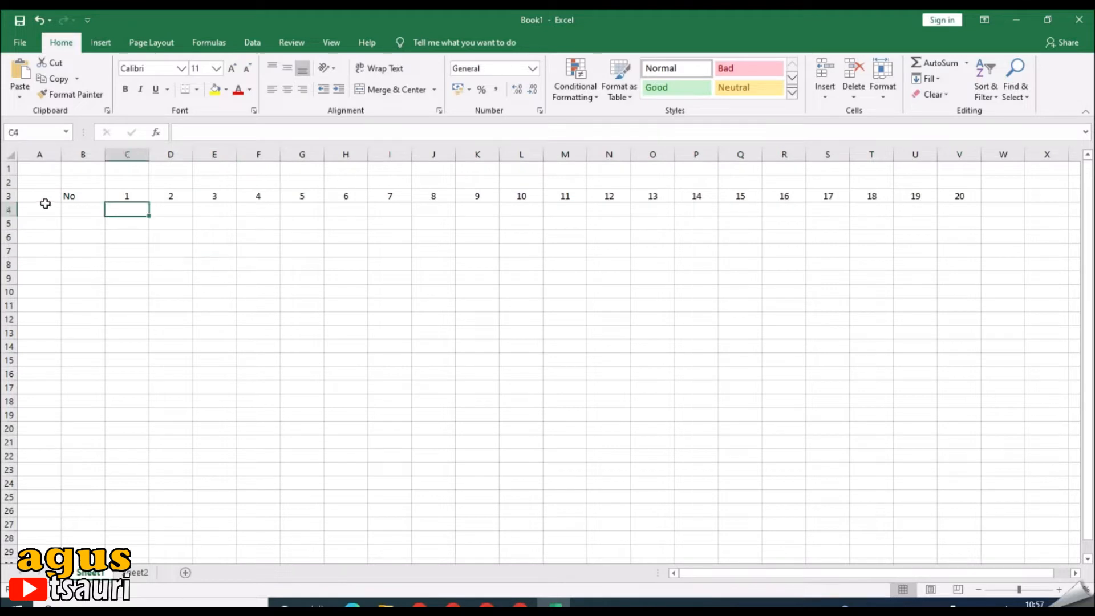
left_click(83, 215)
type("Kunci")
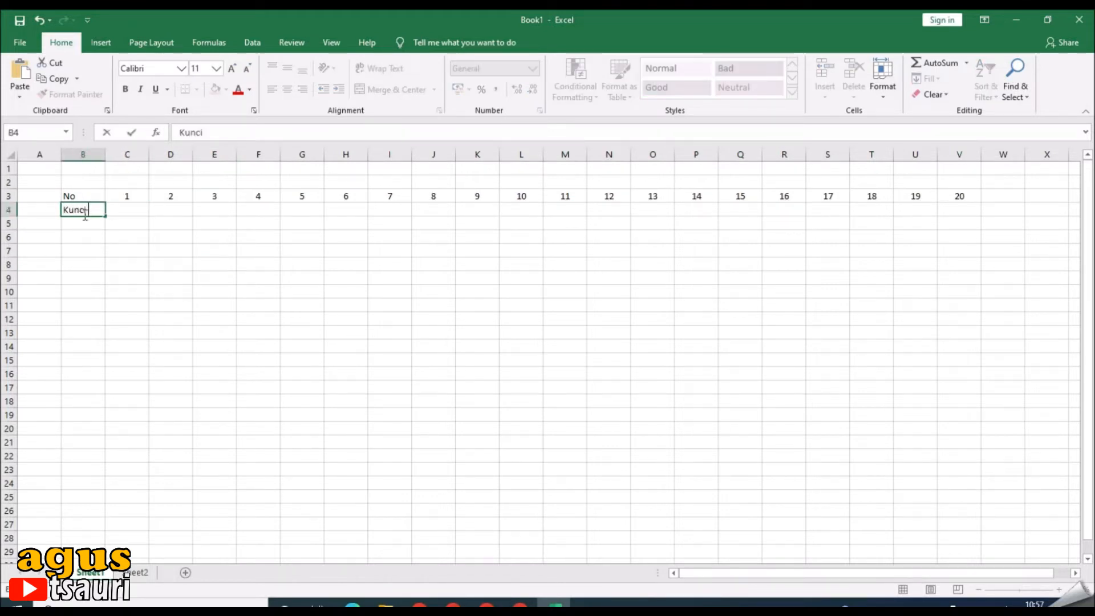
type(" Jawaban")
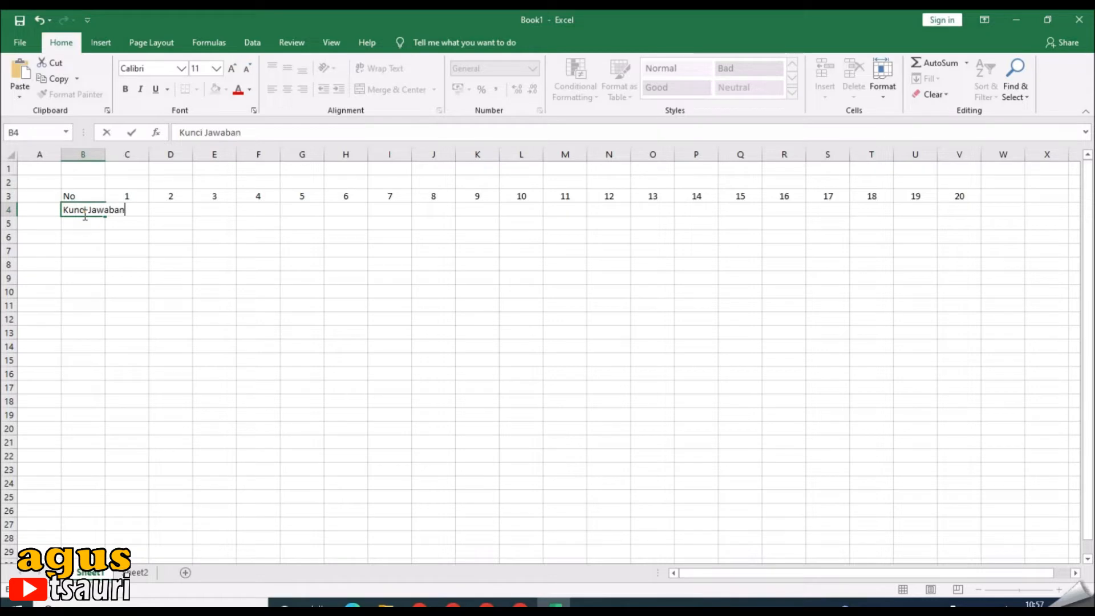
left_click(110, 246)
left_click_drag(105, 152, 138, 181)
Enter Nama in B5, and merge and center C5:V5 with the heading Jawaban Siswa.
left_click(103, 225)
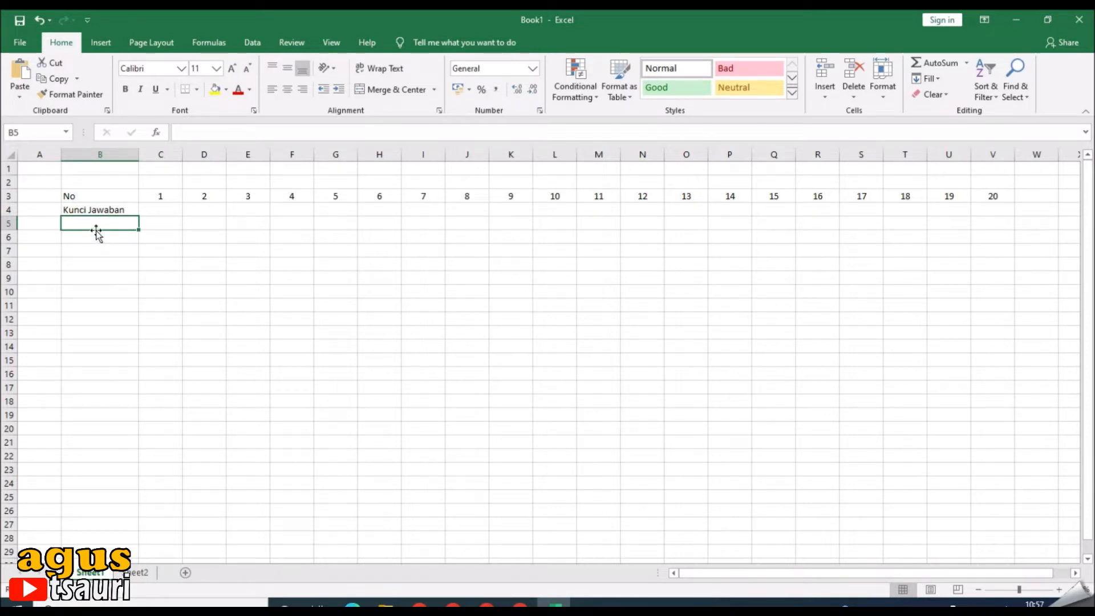
type("Nama")
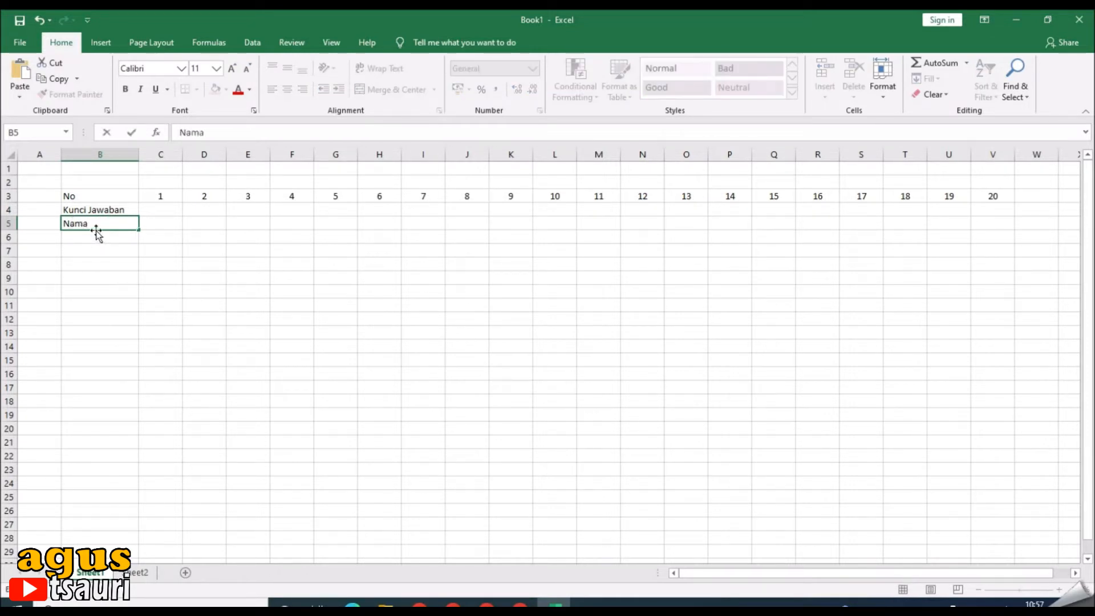
key("Tab")
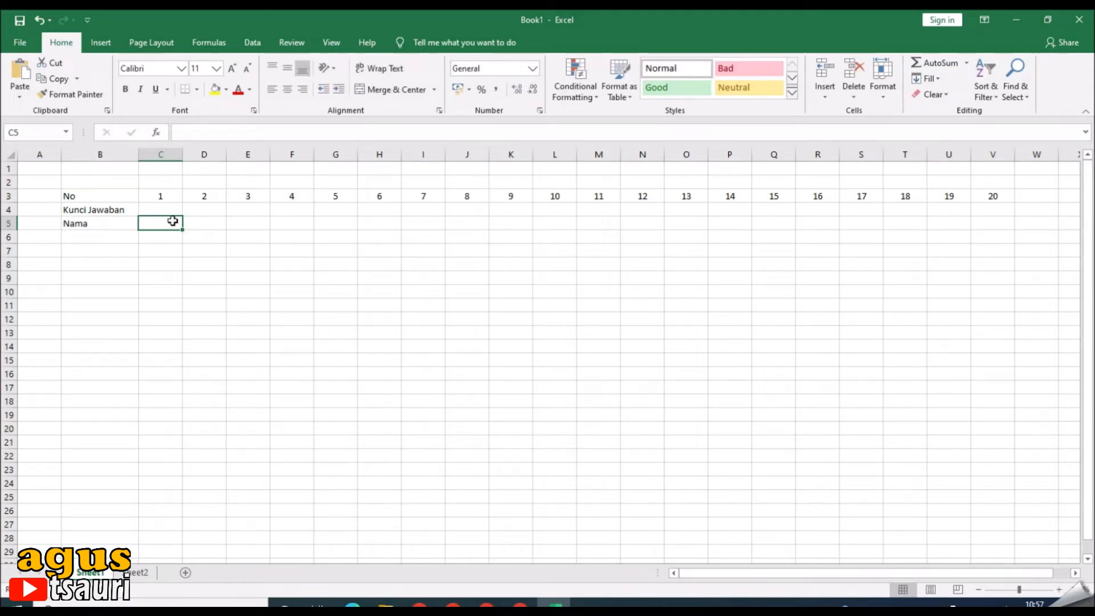
left_click_drag(172, 222, 984, 222)
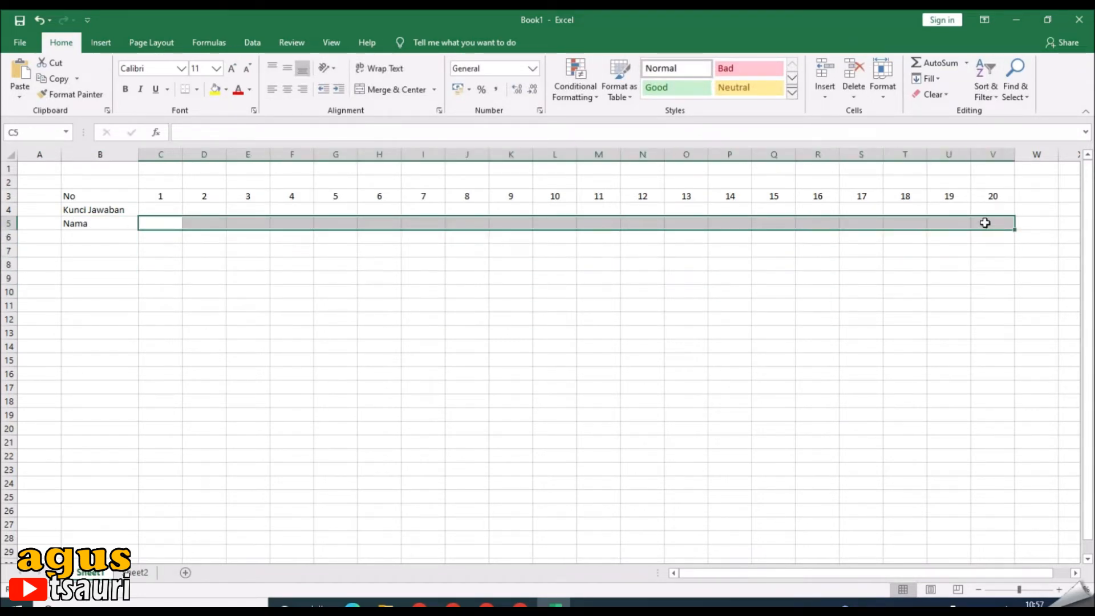
left_click(379, 89)
type("Jawaban")
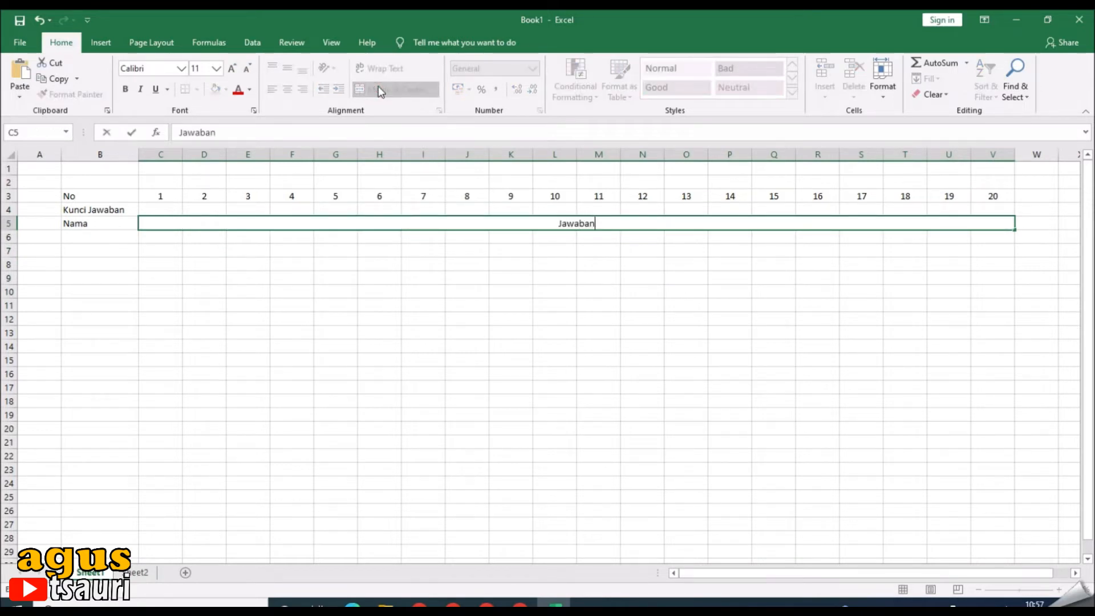
type(" Siswa")
Extend the label in B5 to read Nama Siswa.
double_click(108, 223)
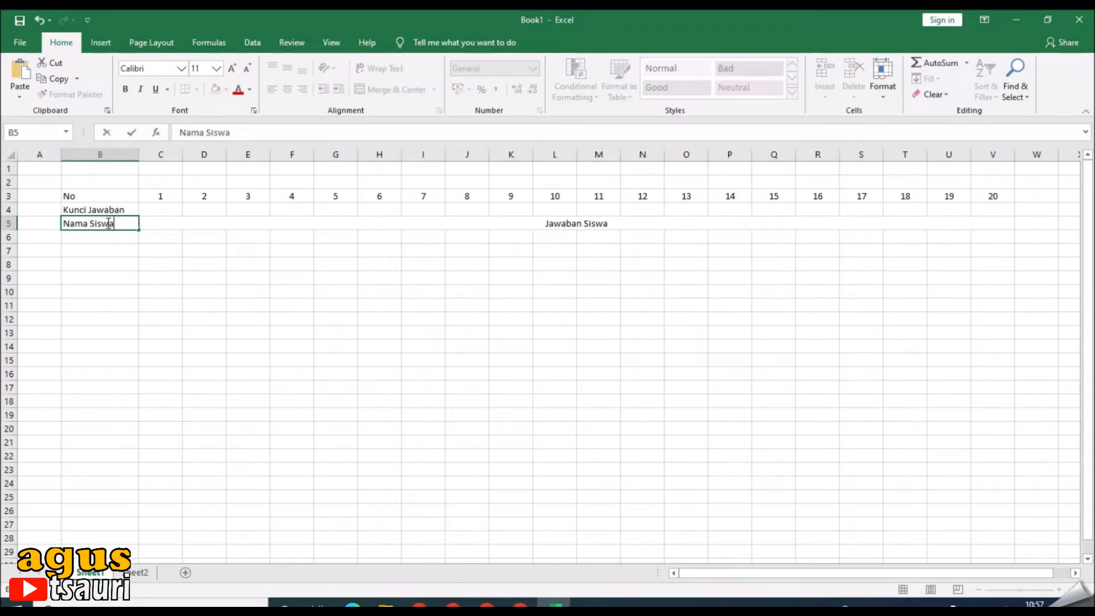
type("Siswa")
left_click(129, 258)
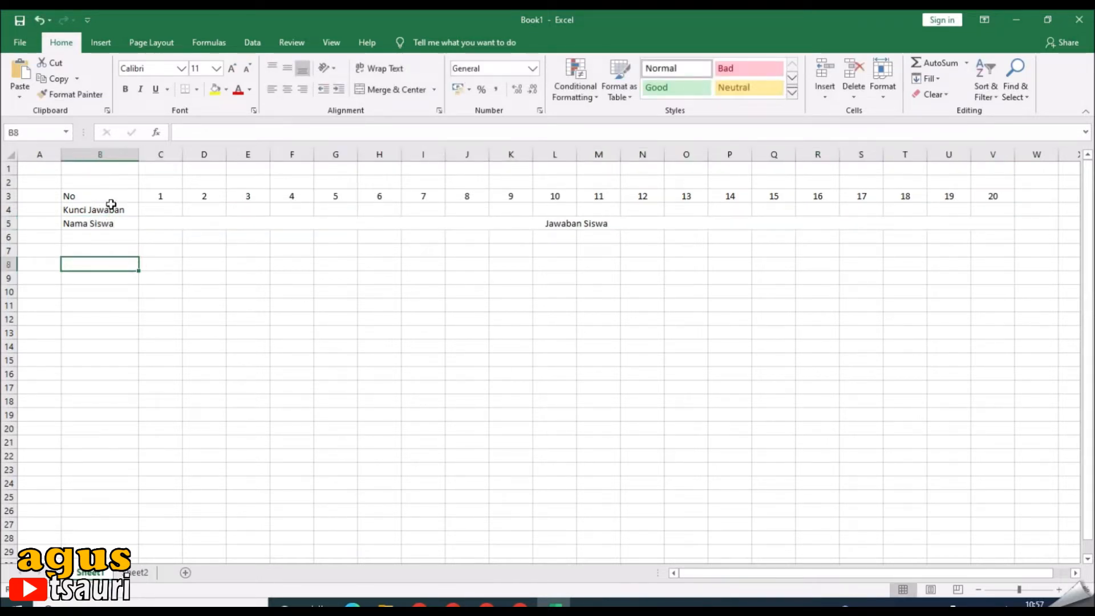
Apply all borders to the table range B3:V20.
left_click_drag(104, 191, 888, 431)
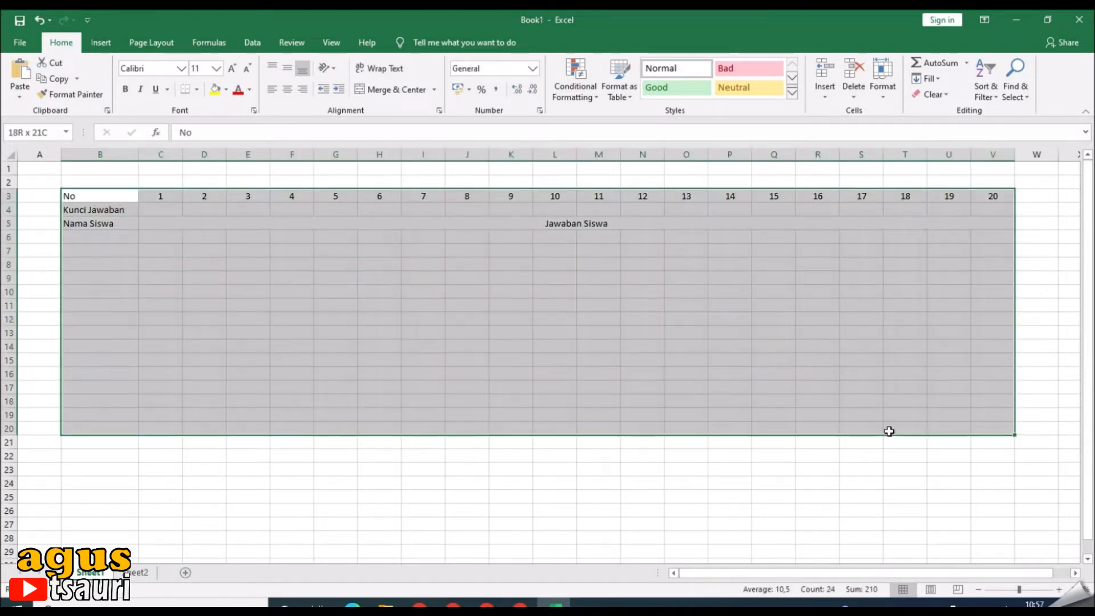
left_click(196, 89)
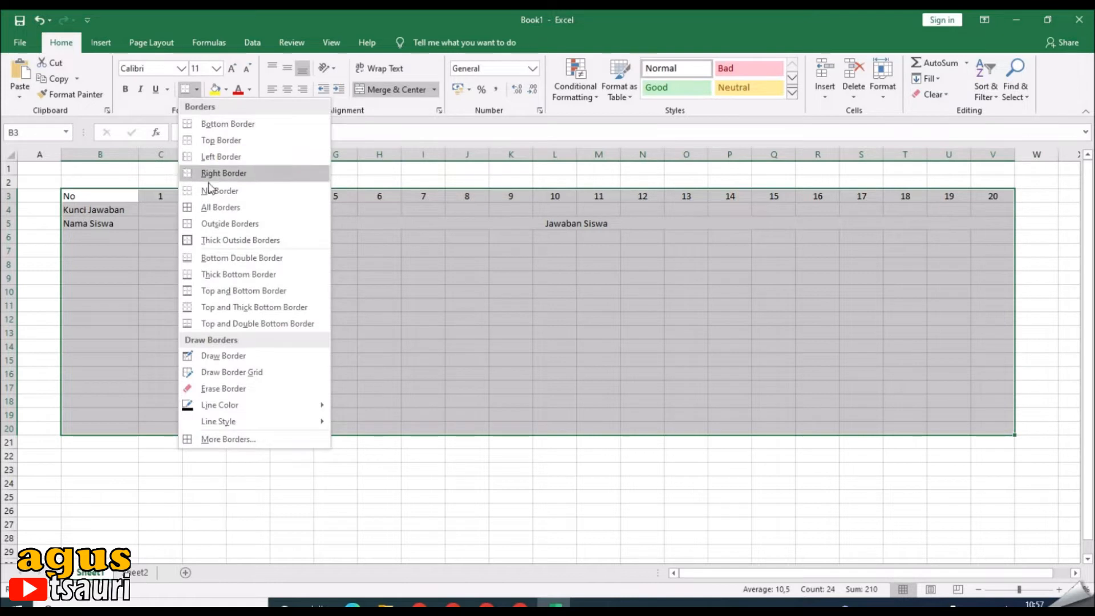
left_click(211, 205)
left_click(283, 320)
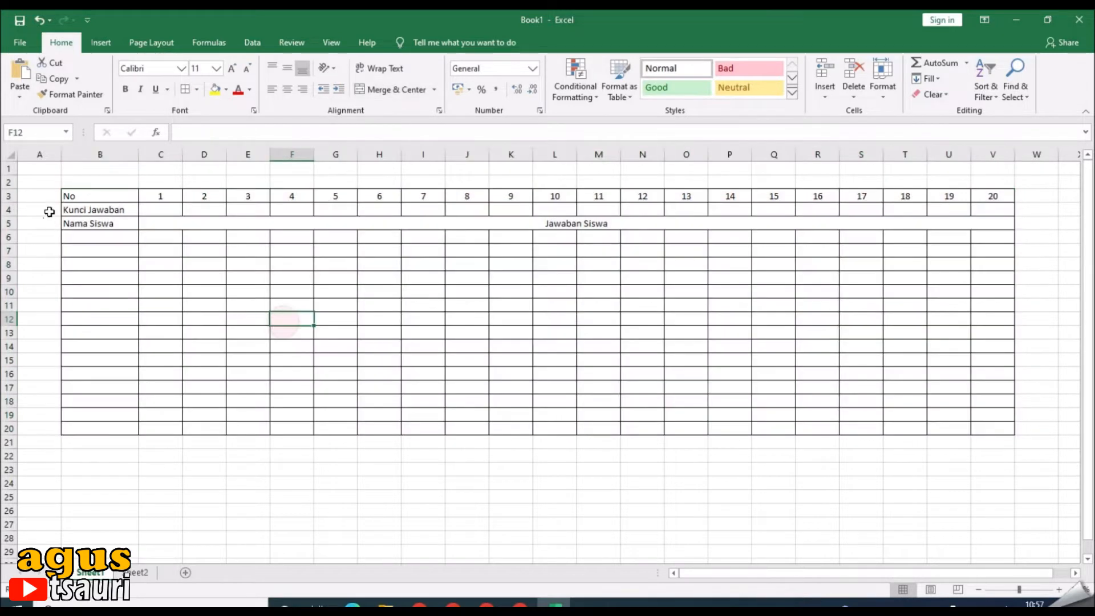
Center the table's first column B3:B20 and make the labels in B3:B5 bold.
left_click_drag(81, 198, 109, 429)
left_click(284, 93)
left_click_drag(104, 192, 95, 217)
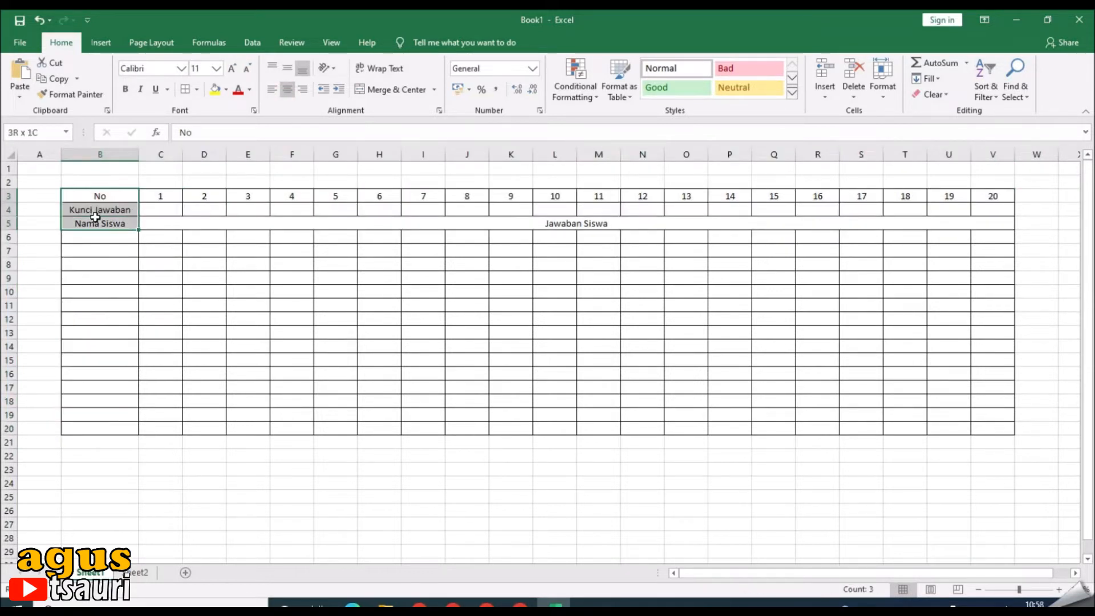
left_click(126, 89)
Make the question numbers in C3:V3 and the merged Jawaban Siswa heading bold.
left_click_drag(156, 194, 379, 209)
left_click_drag(704, 203, 982, 196)
left_click(126, 89)
left_click(199, 226)
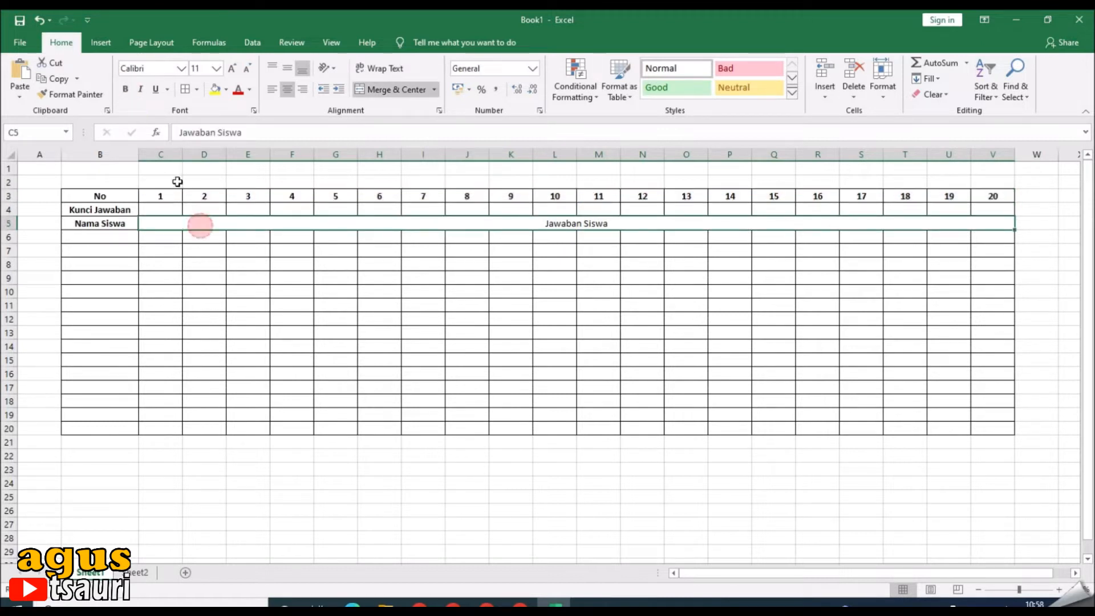
left_click(128, 91)
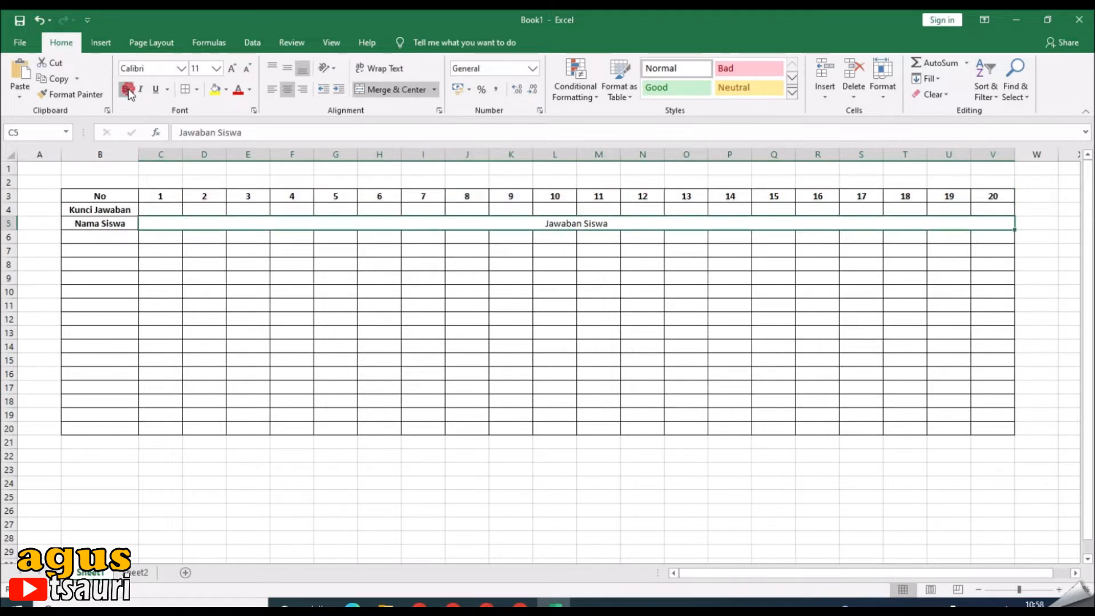
Clear the No label from B3, and merge B3:B4 into one vertically centered Kunci Jawaban cell.
left_click(113, 193)
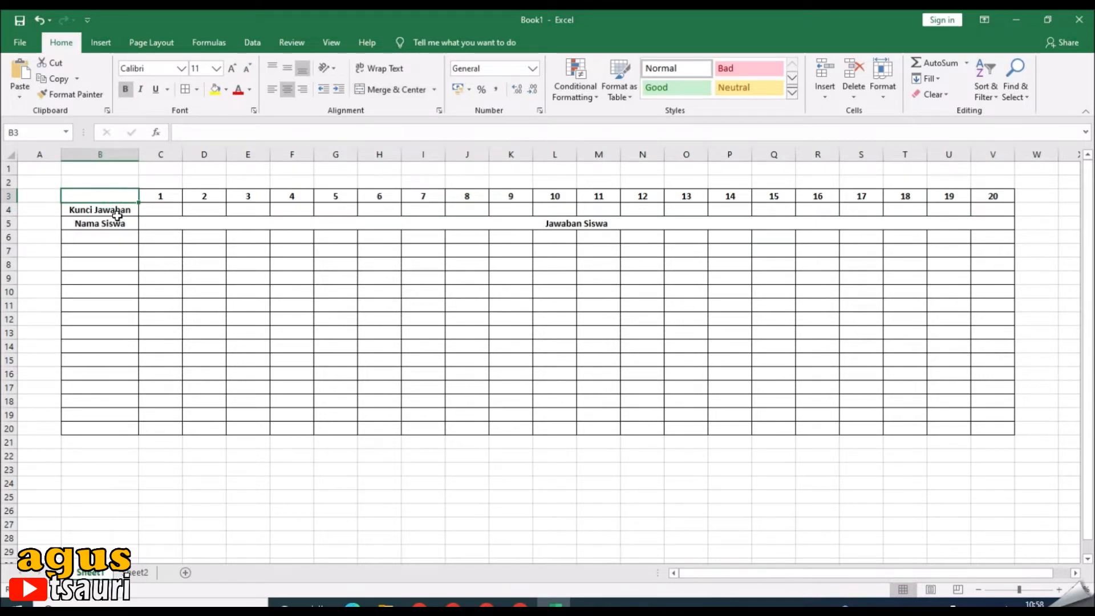
left_click_drag(112, 209, 105, 198)
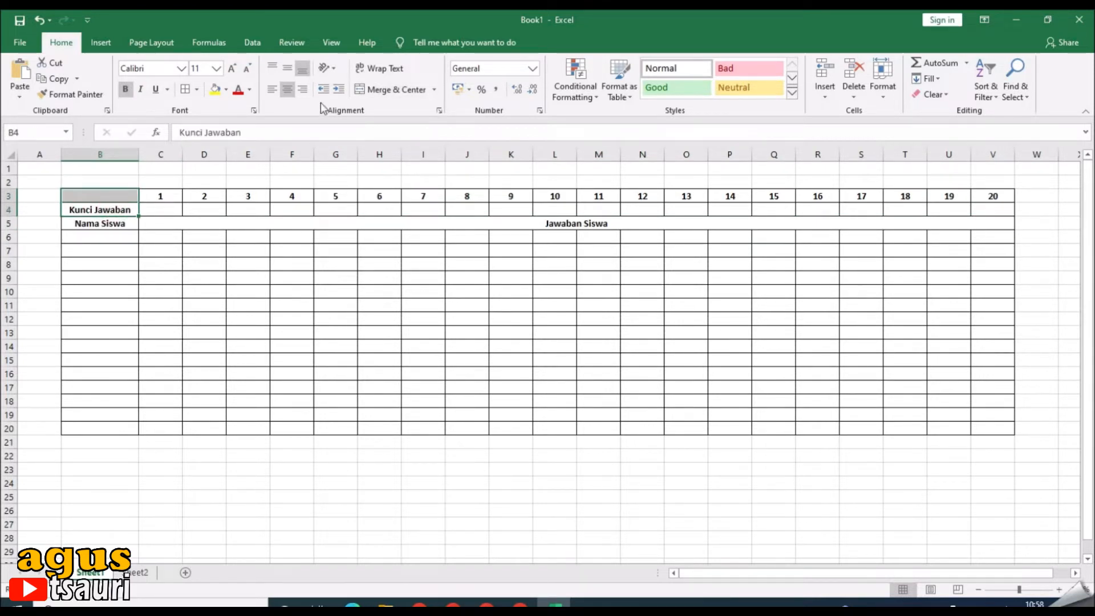
left_click(379, 90)
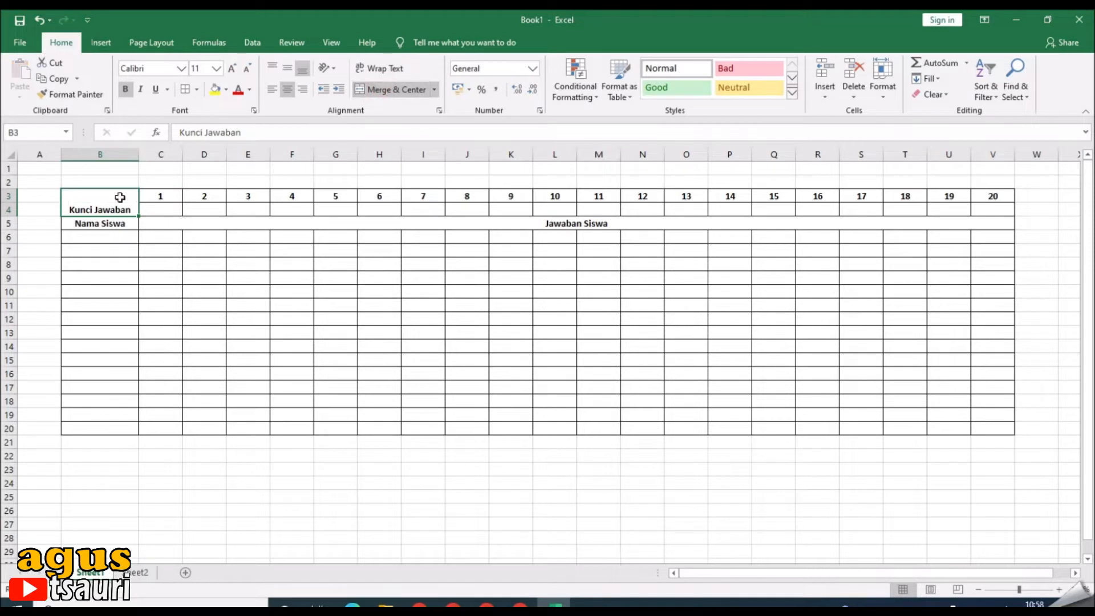
left_click(287, 68)
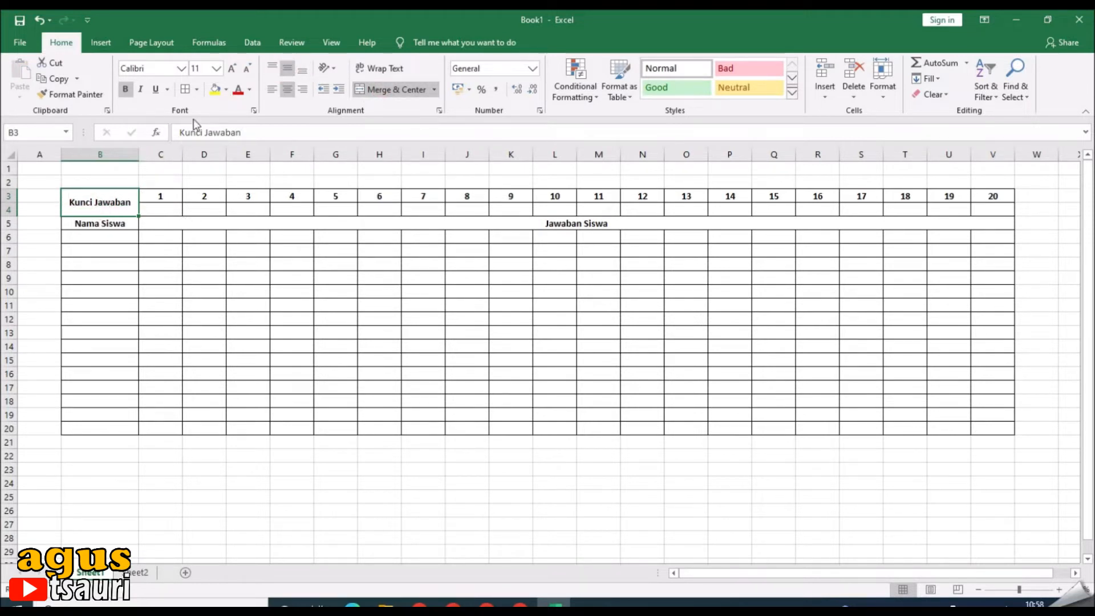
Fill the Kunci Jawaban cell with yellow and the question numbers in C3:V3 with light orange.
left_click(215, 89)
left_click_drag(167, 193, 990, 195)
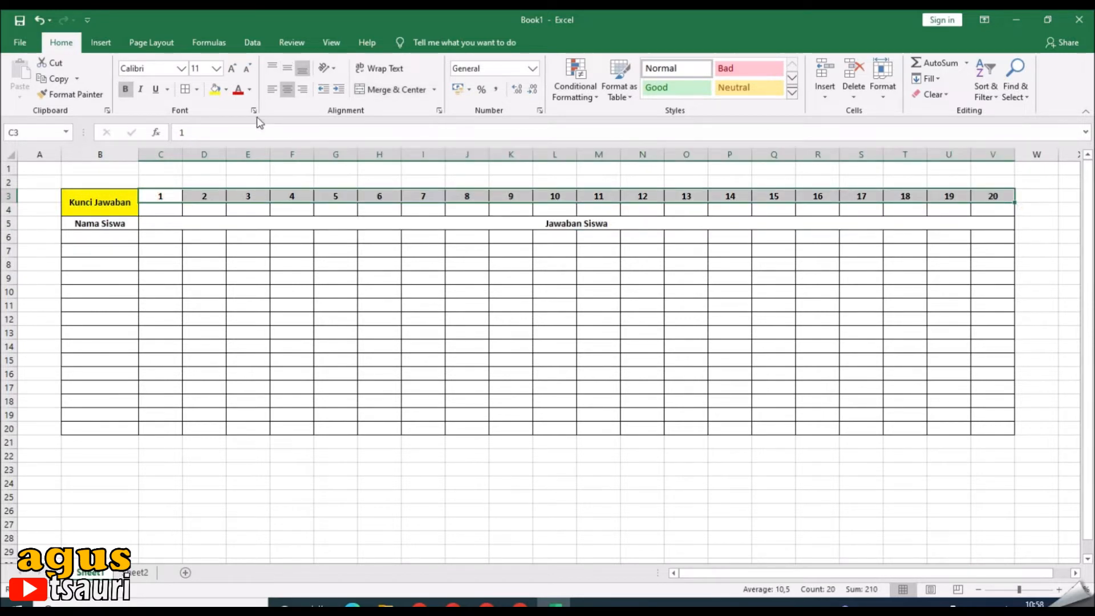
left_click(226, 90)
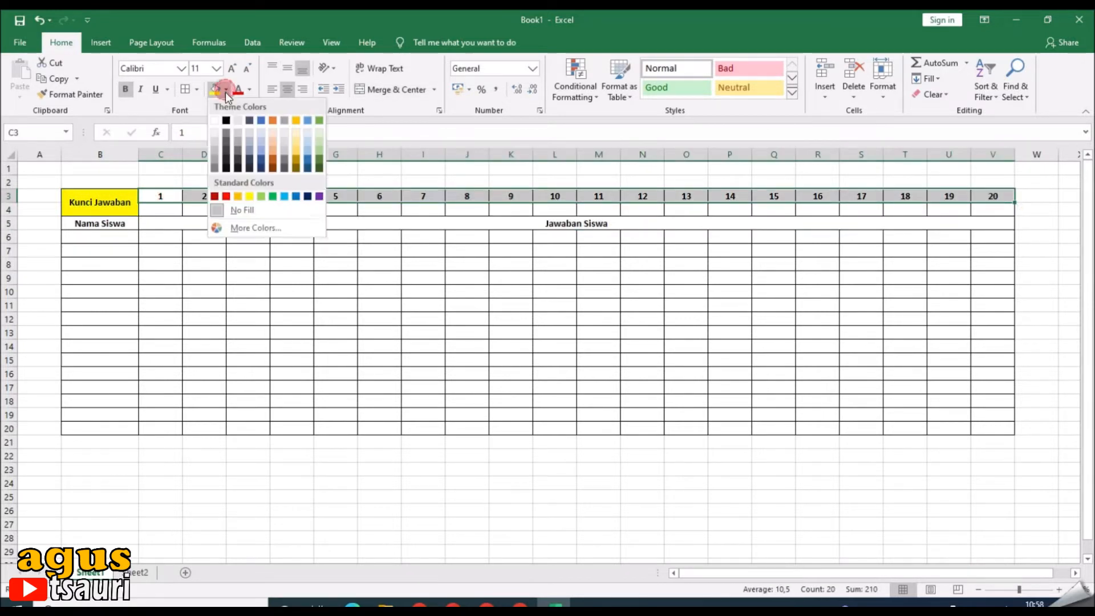
left_click(271, 133)
Widen column B to about twice its width to make room for student names.
left_click(116, 226)
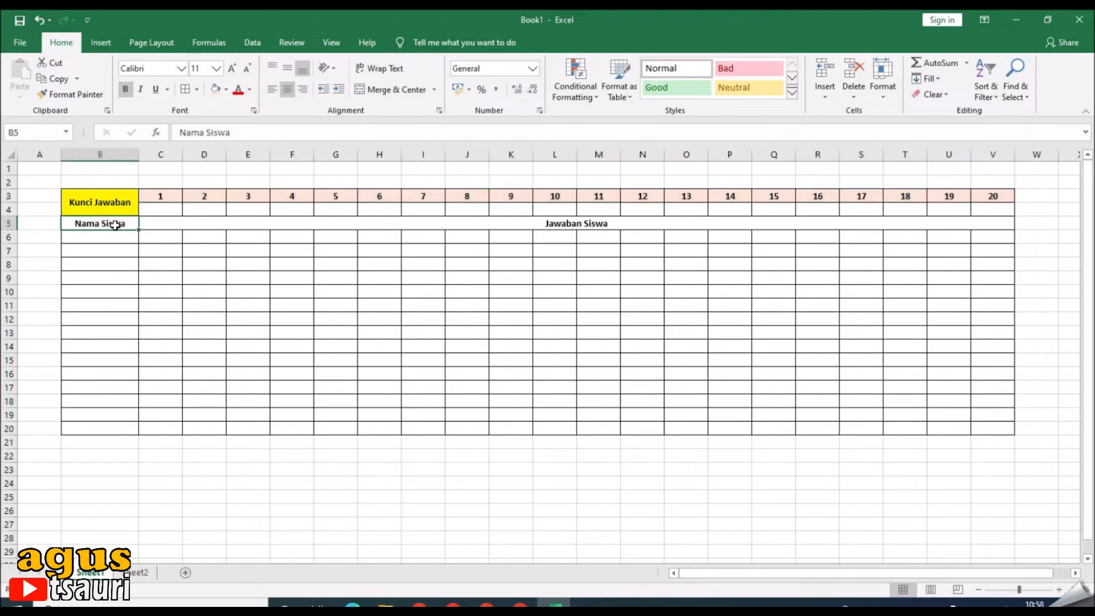
left_click_drag(138, 154, 217, 196)
left_click(303, 306)
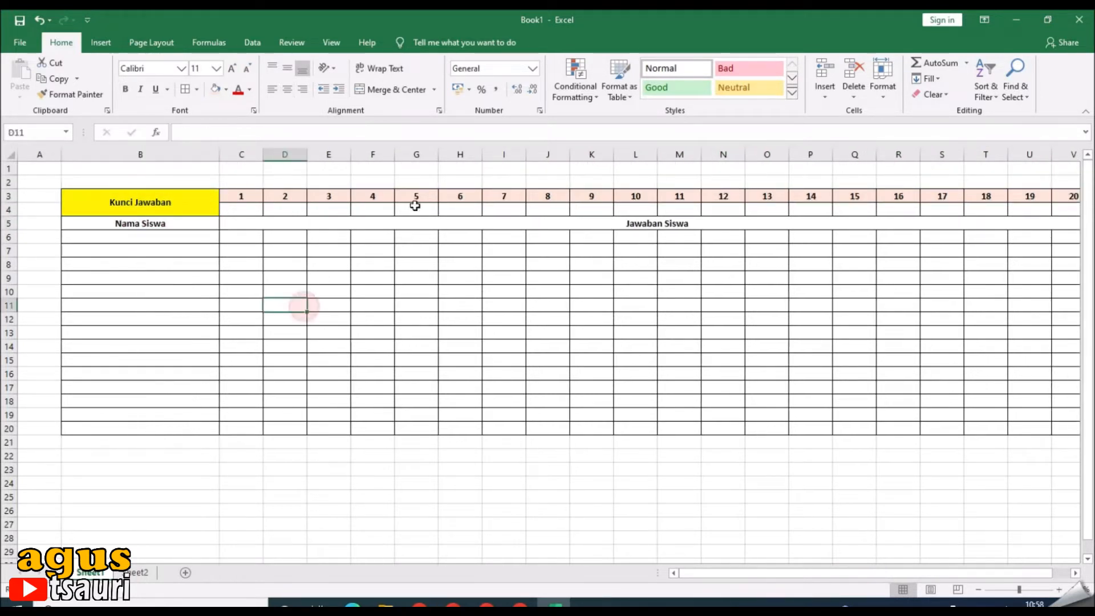
Set the width of the question columns C:V to 5 and widen column B slightly more.
left_click(646, 226)
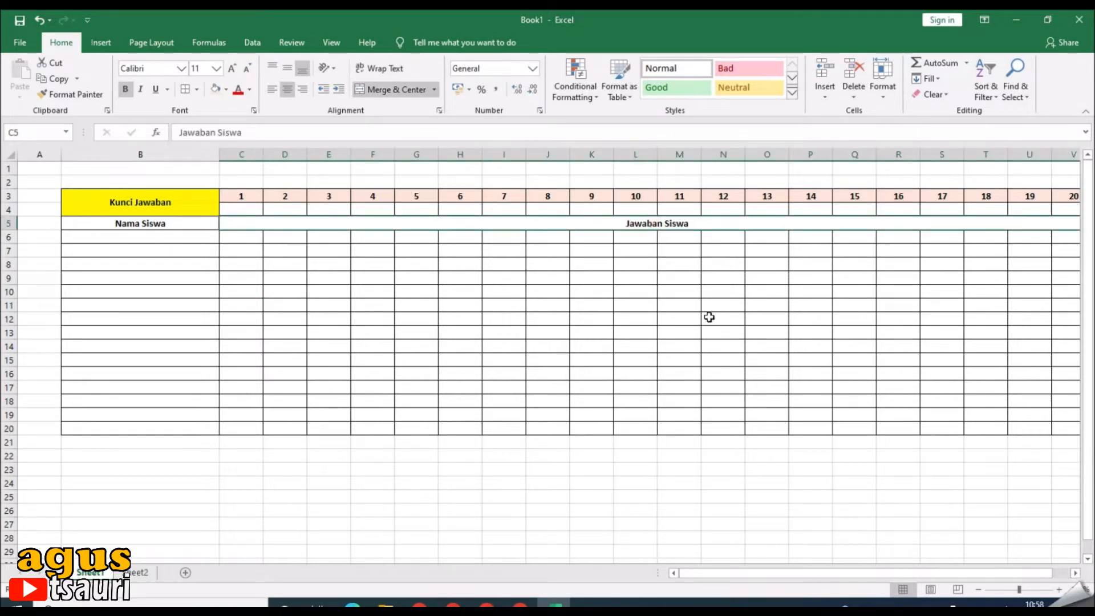
left_click_drag(245, 158, 878, 251)
left_click_drag(893, 154, 877, 157)
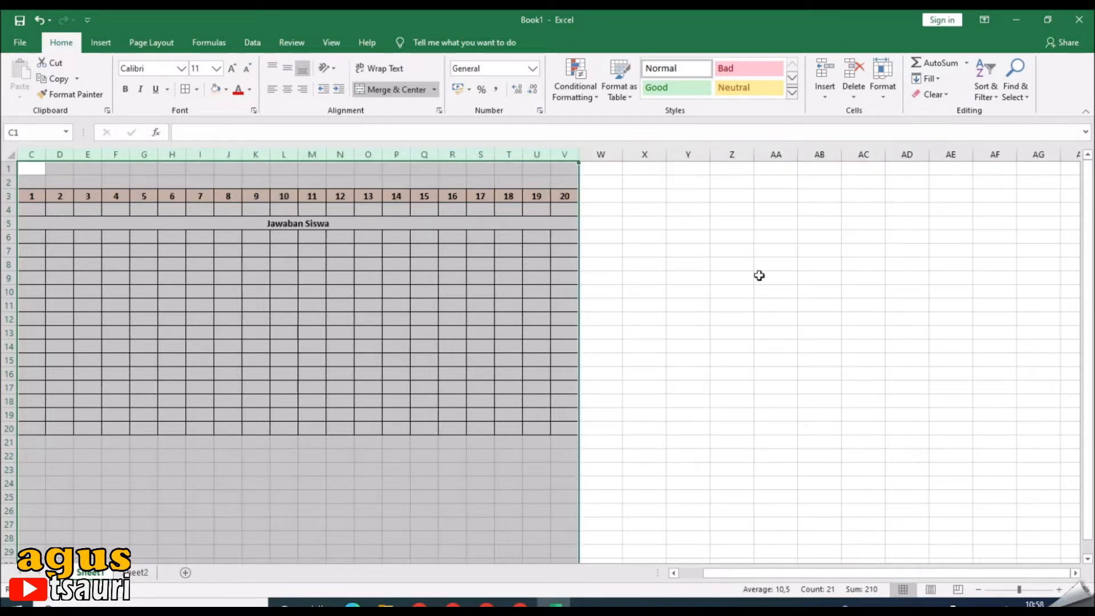
right_click(564, 157)
left_click(627, 322)
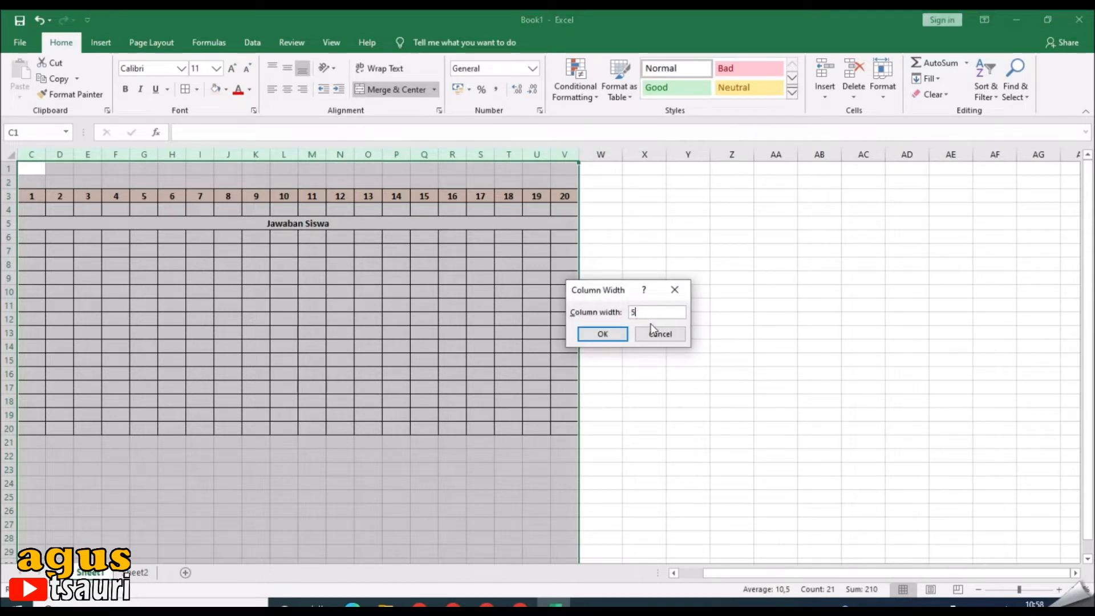
key("Return")
left_click_drag(800, 573, 662, 545)
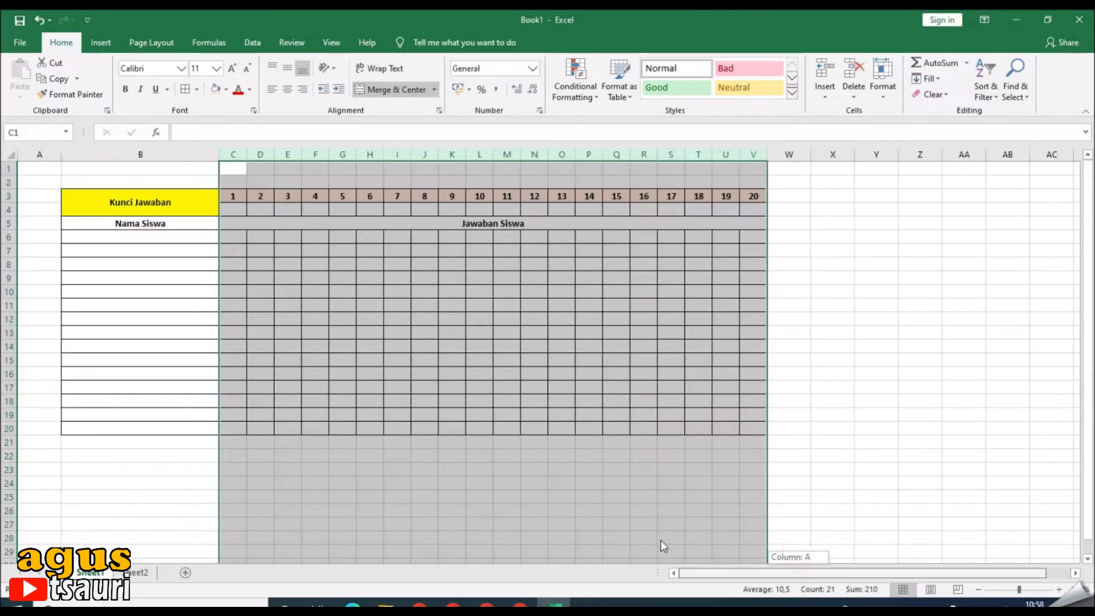
left_click(453, 457)
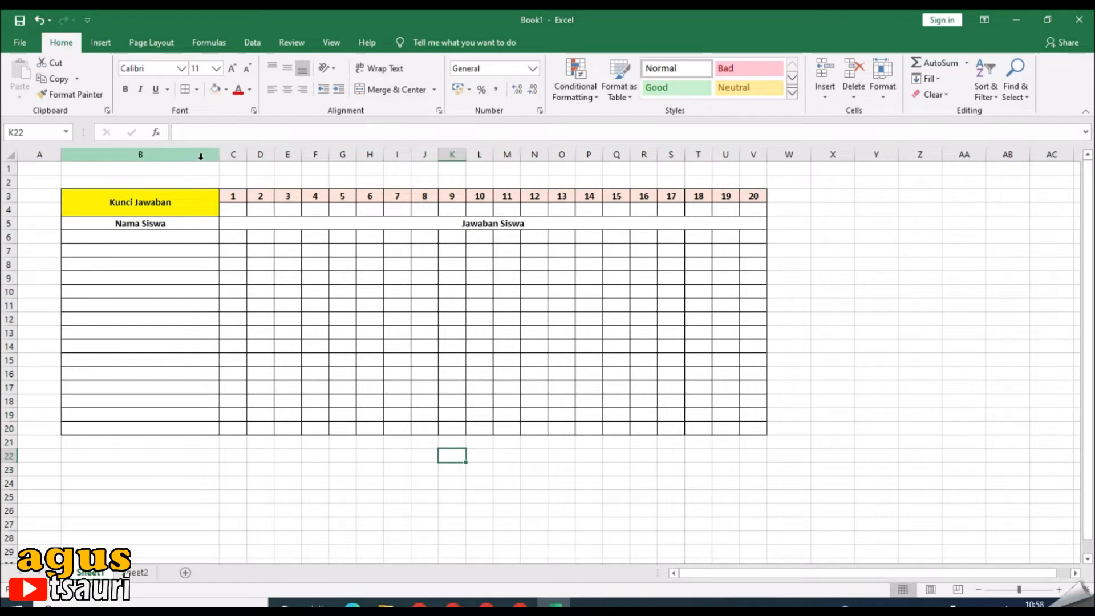
left_click_drag(219, 155, 243, 173)
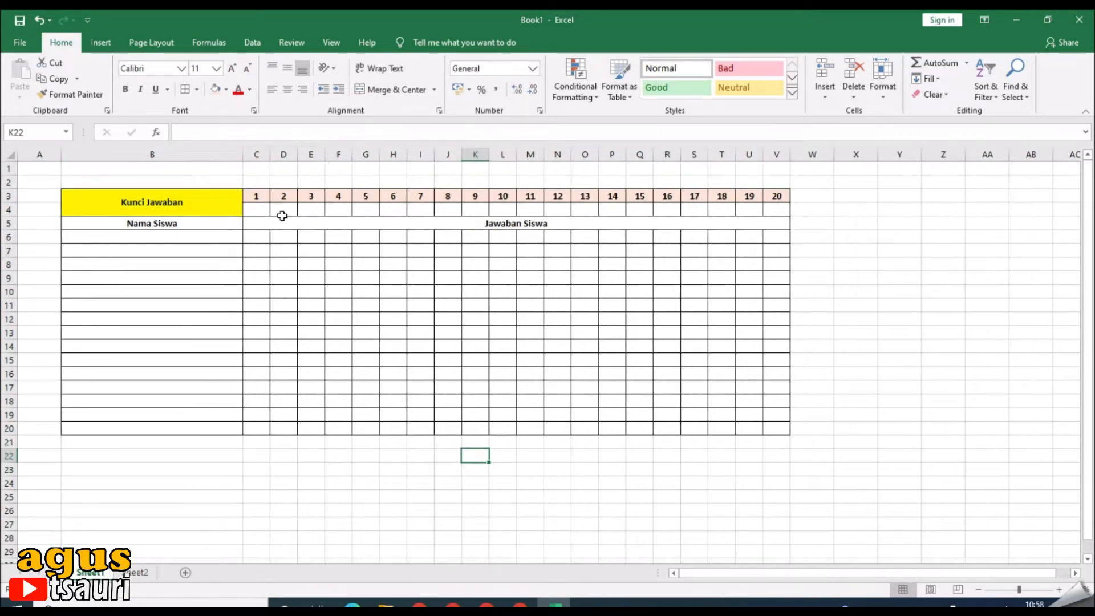
left_click_drag(44, 196, 46, 210)
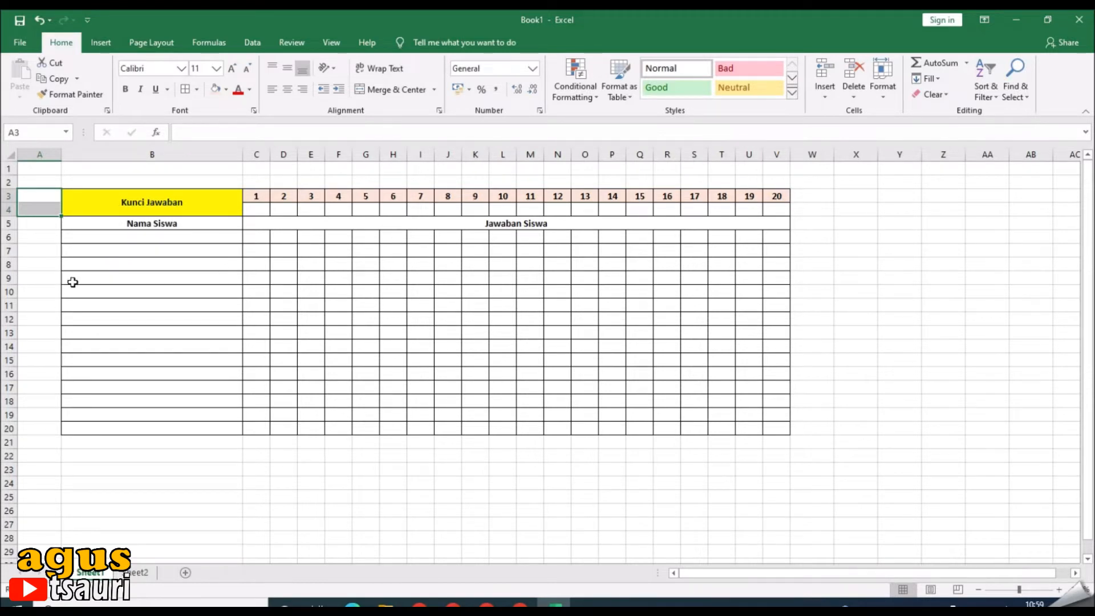
Enter Siswa 1 as the first student in B6 and left-align the name cells B6:B20.
left_click(153, 237)
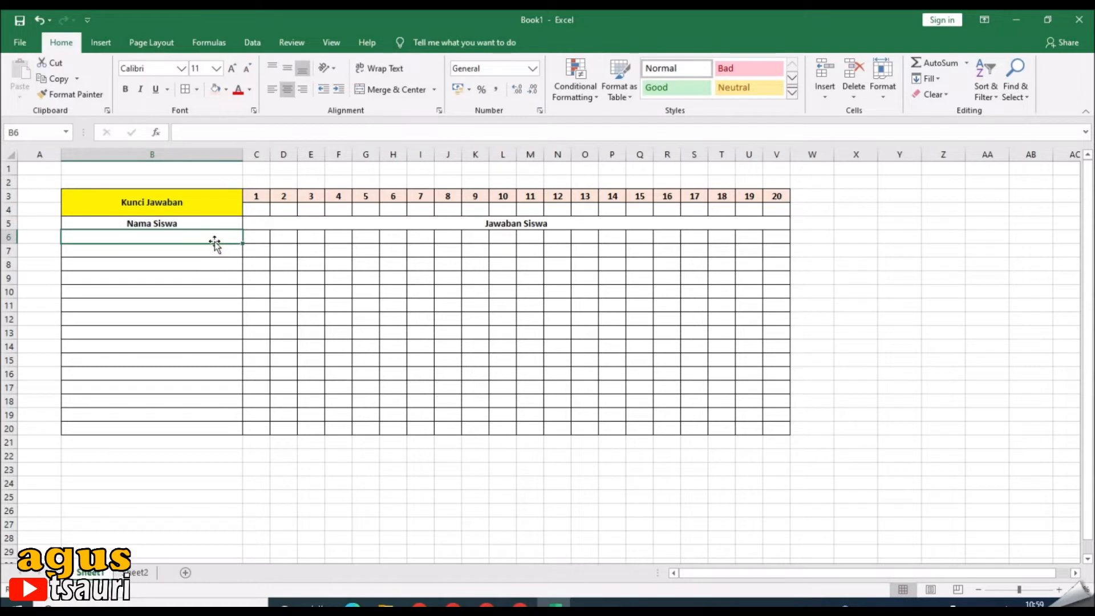
type("Sis")
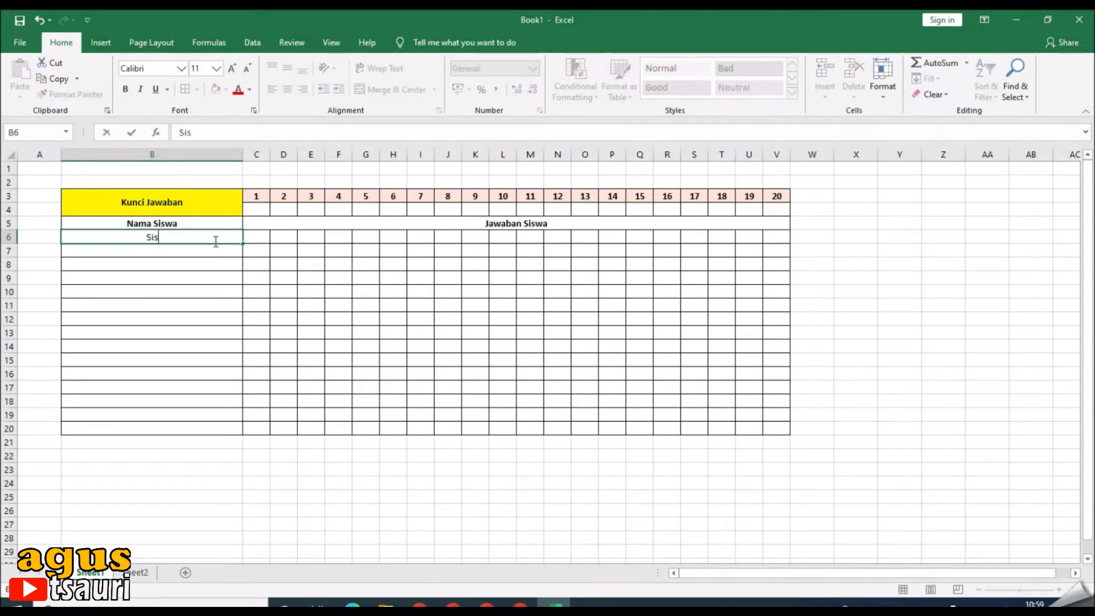
type("wa 1")
key("Return")
left_click_drag(188, 233, 200, 425)
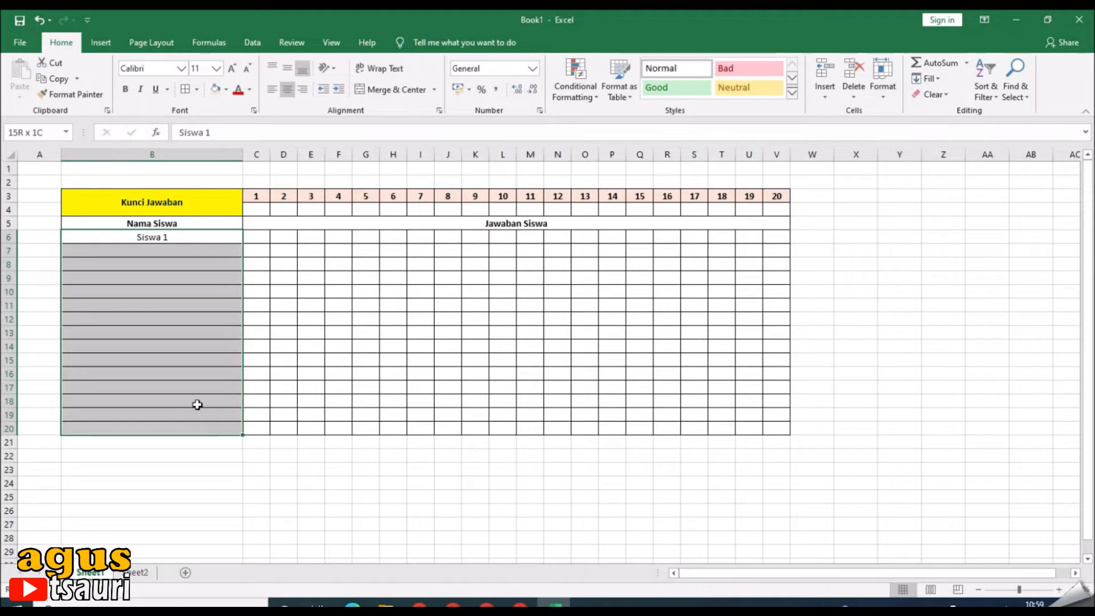
left_click(272, 89)
left_click(163, 235)
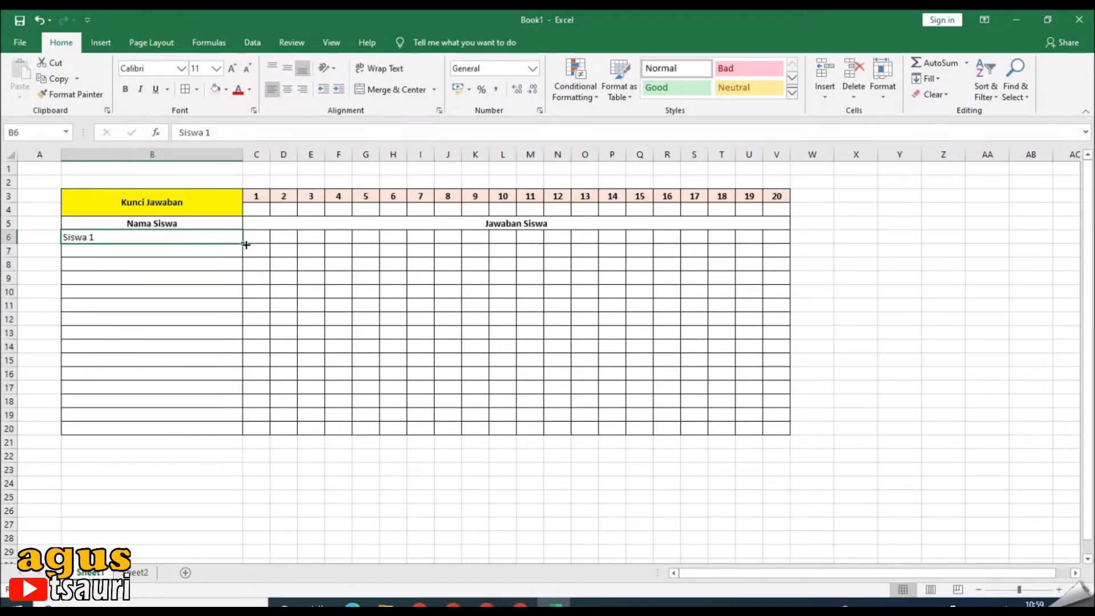
Fill the student names down B6:B20 from Siswa 1 through Siswa 15.
left_click_drag(241, 243, 229, 431)
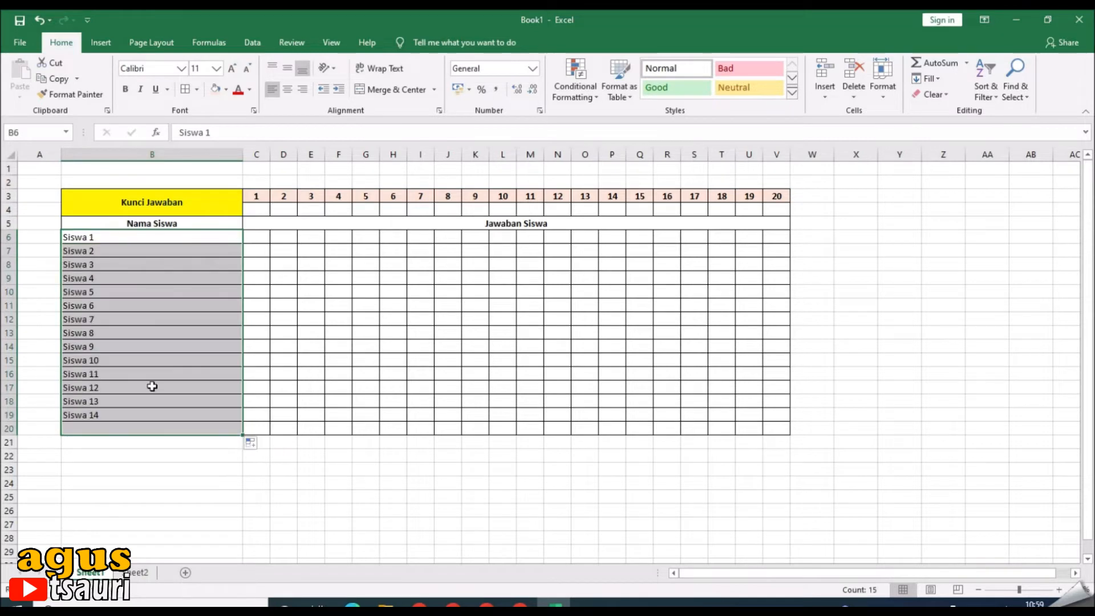
left_click(213, 484)
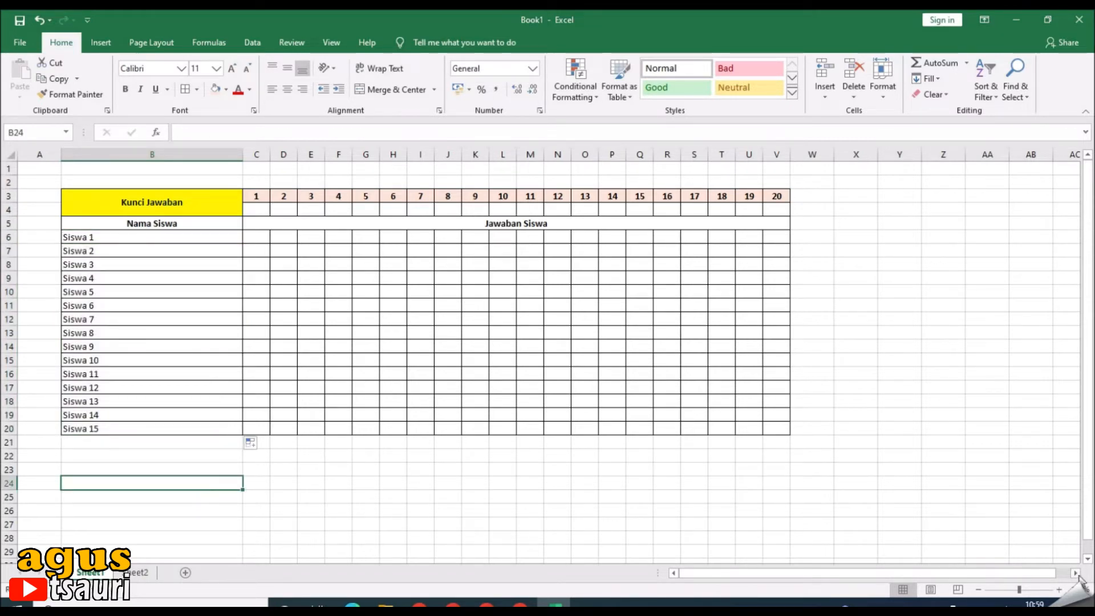
left_click(1059, 589)
left_click(1059, 589)
left_click(974, 237)
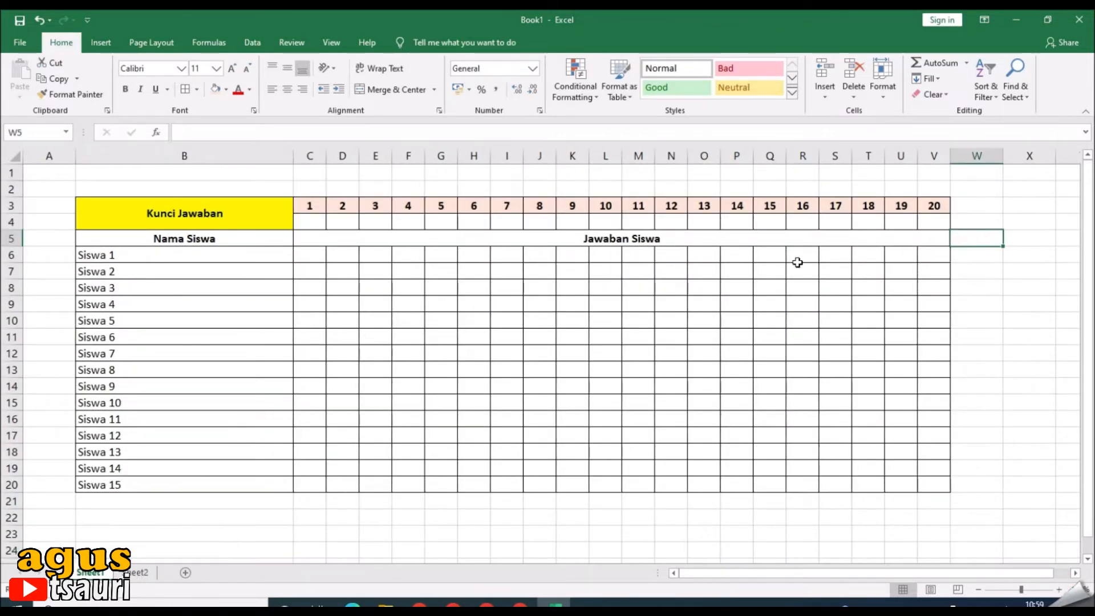
Fill the Nama Siswa and Jawaban Siswa header cells in row 5 with light blue.
left_click_drag(278, 230, 344, 235)
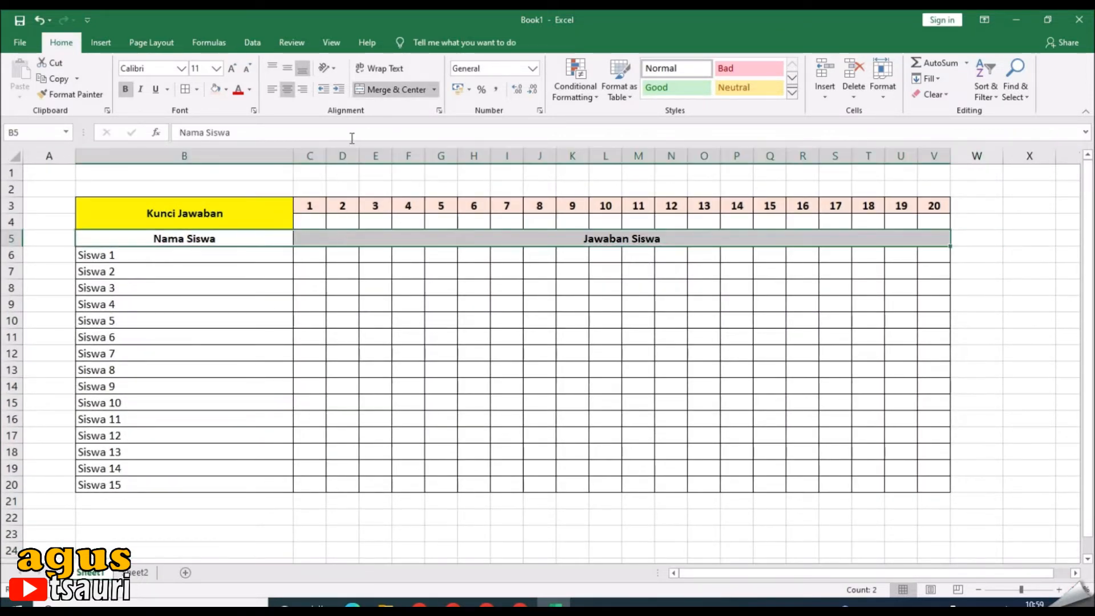
left_click(226, 89)
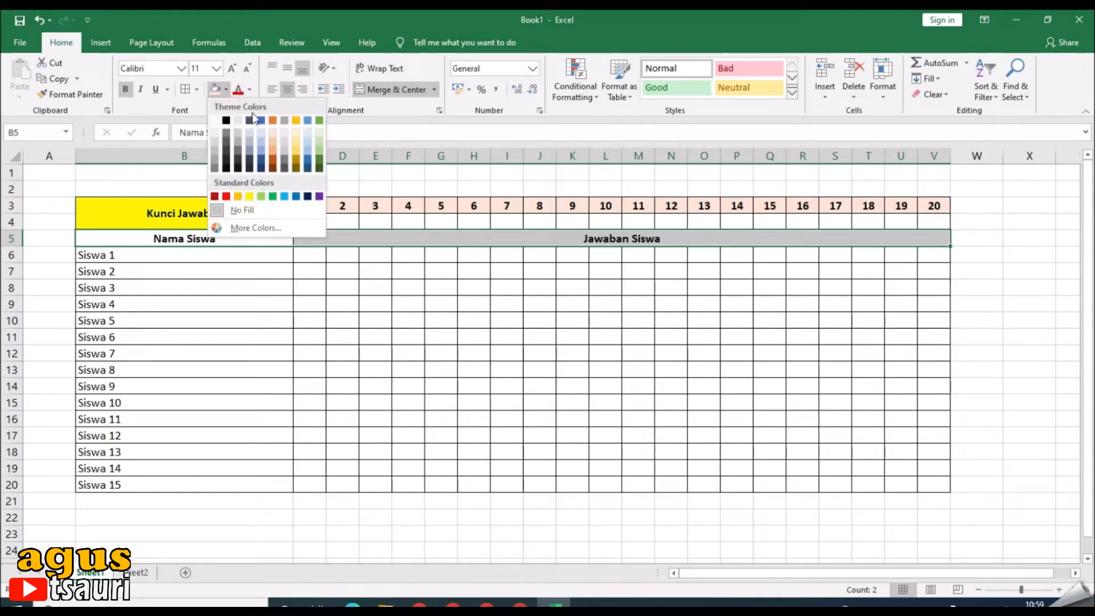
left_click(259, 151)
left_click(408, 287)
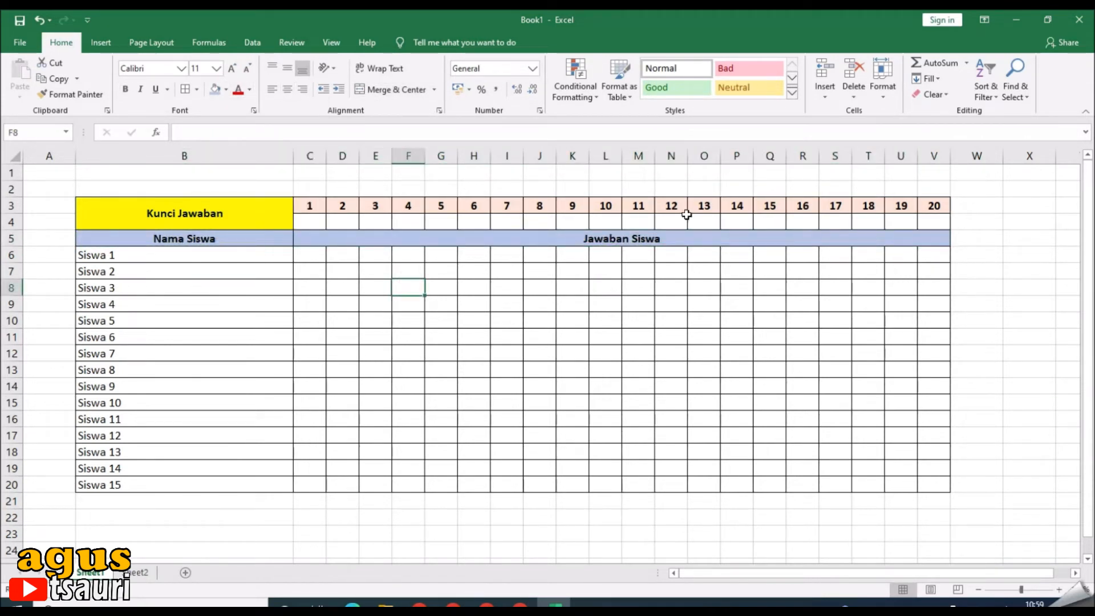
Center-align the answer-key cells C4:V4.
left_click(311, 224)
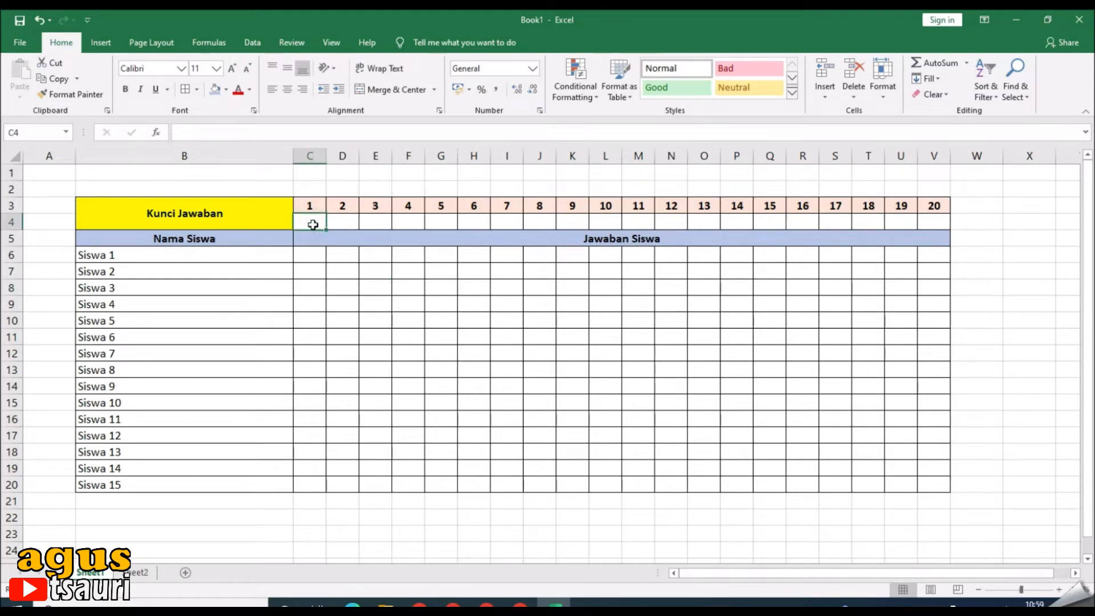
type("a")
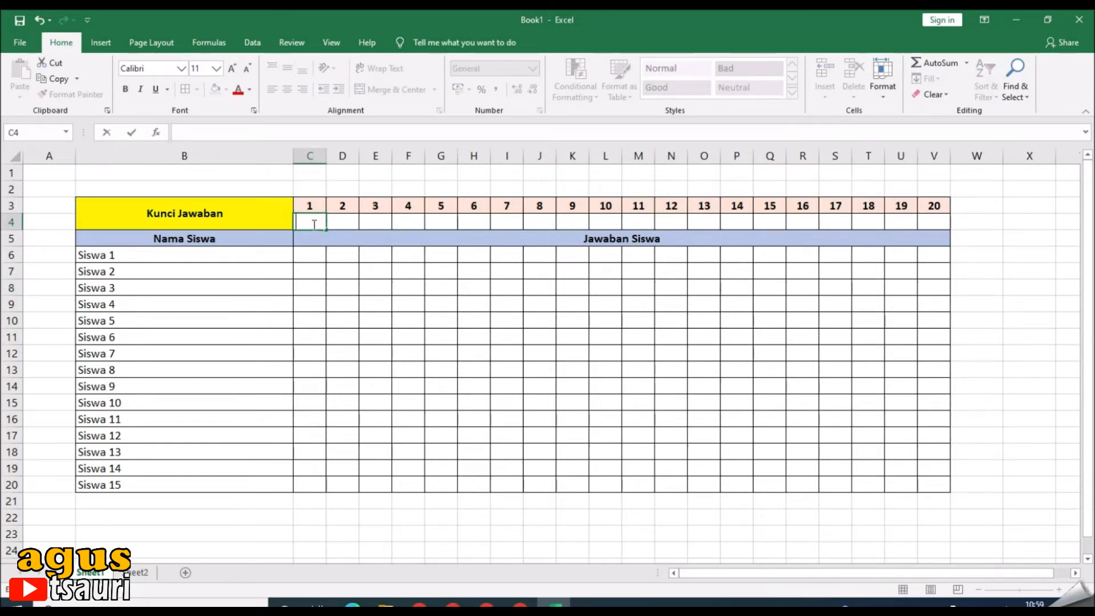
left_click_drag(320, 222, 936, 221)
left_click(288, 89)
Enter the answer key for questions 1 to 6 in row 4 as A, A, B, C, B, A.
left_click(314, 216)
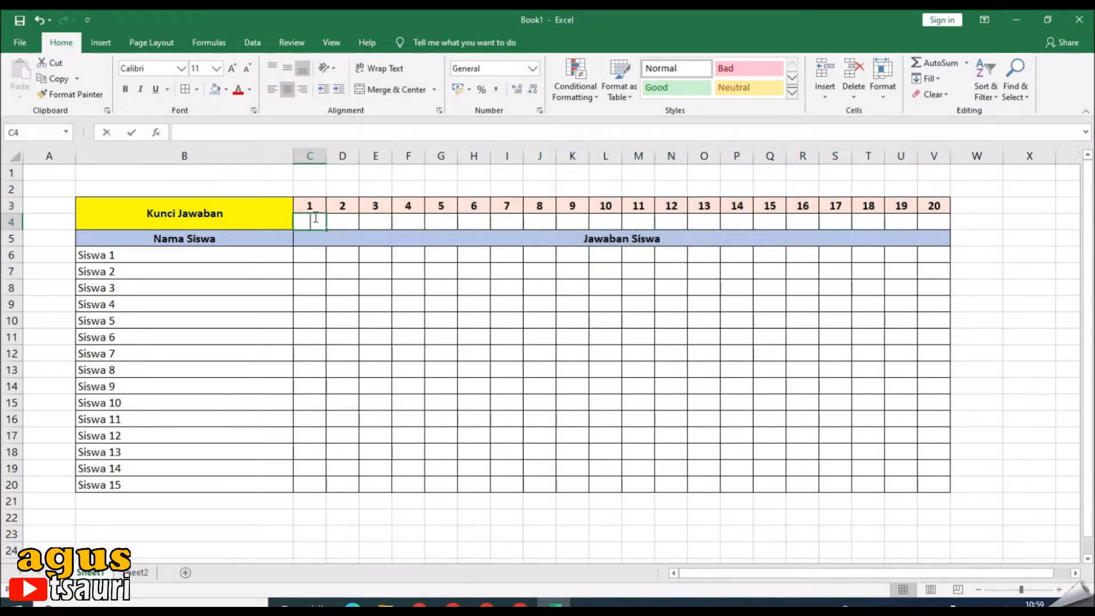
type("AaD")
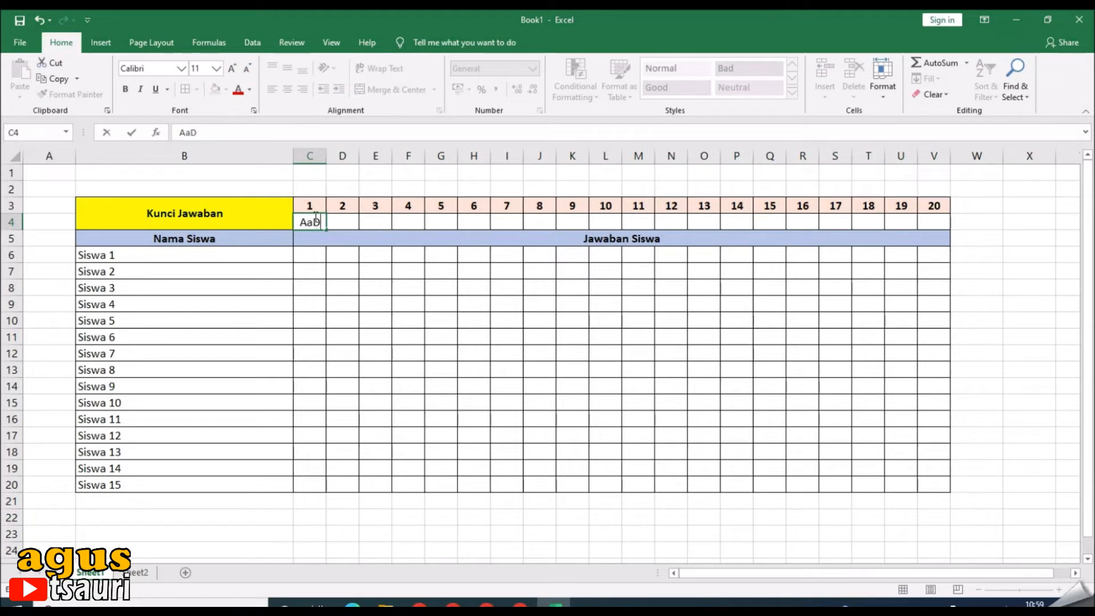
type("b")
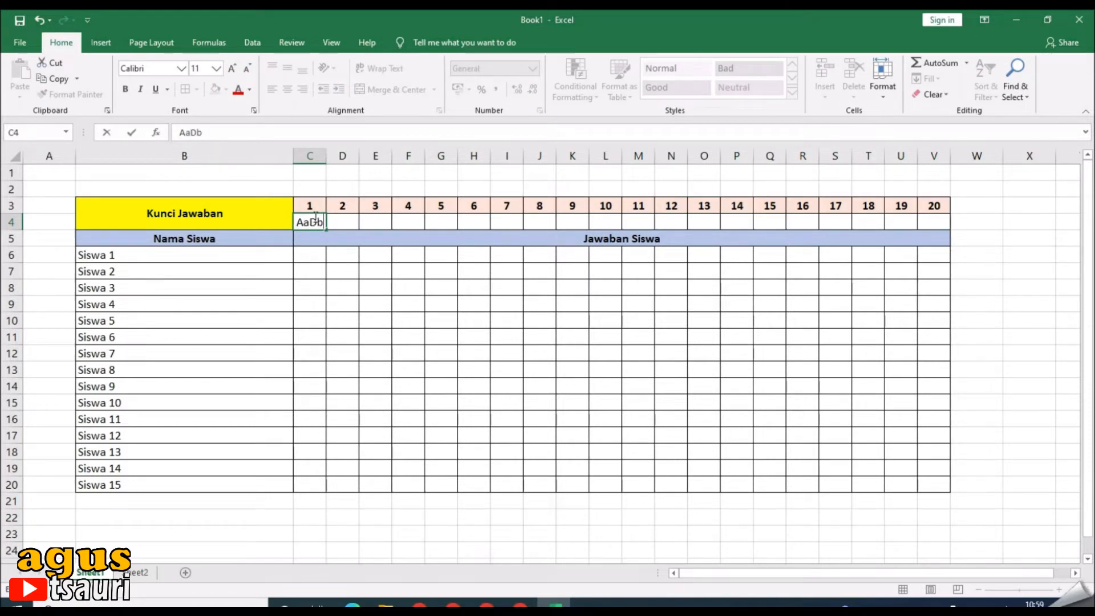
type("B")
key("BackSpace")
key("BackSpace")
key("BackSpace")
key("BackSpace")
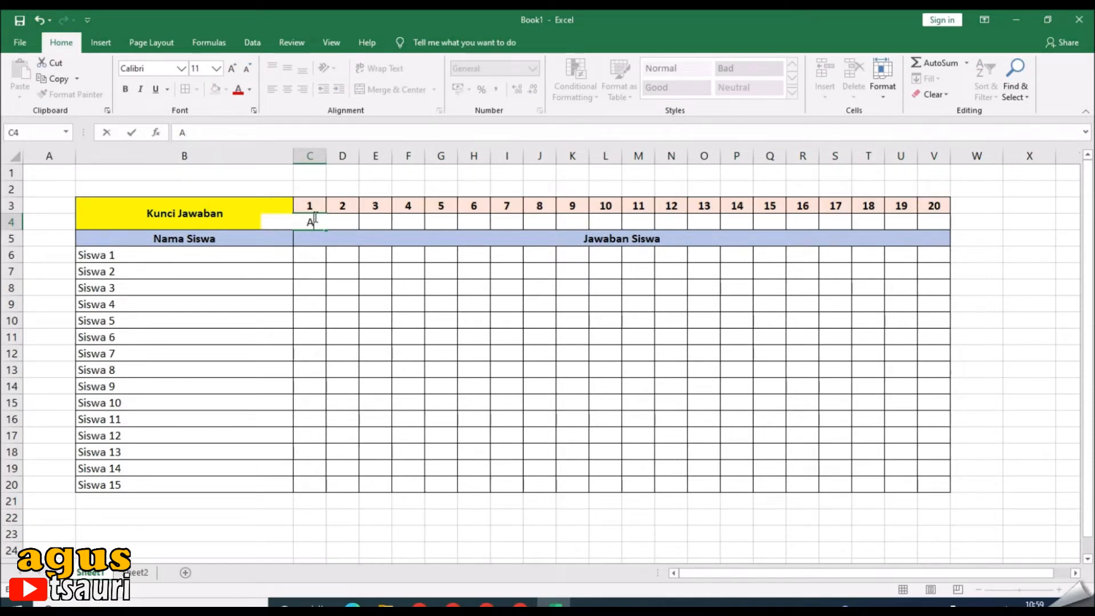
key("Tab")
type("A")
key("Tab")
type("B")
key("Tab")
type("C")
key("Tab")
type("B")
key("Tab")
type("A")
key("Tab")
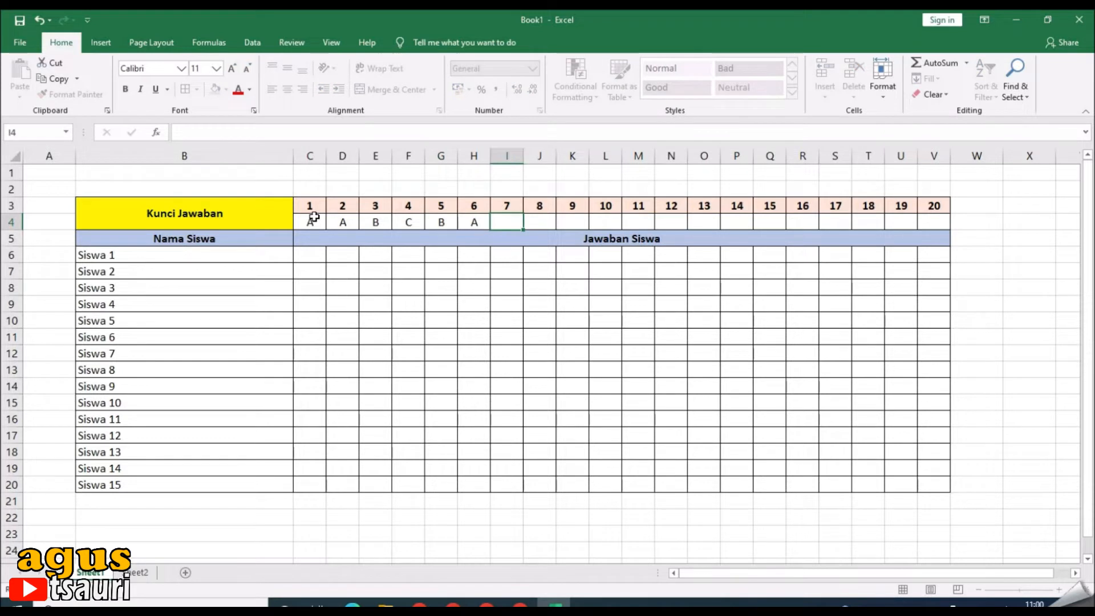
Enter the answer key for questions 7 to 12 in row 4 as D, B, B, D, A, A.
type("D")
key("Tab")
type("B")
key("Tab")
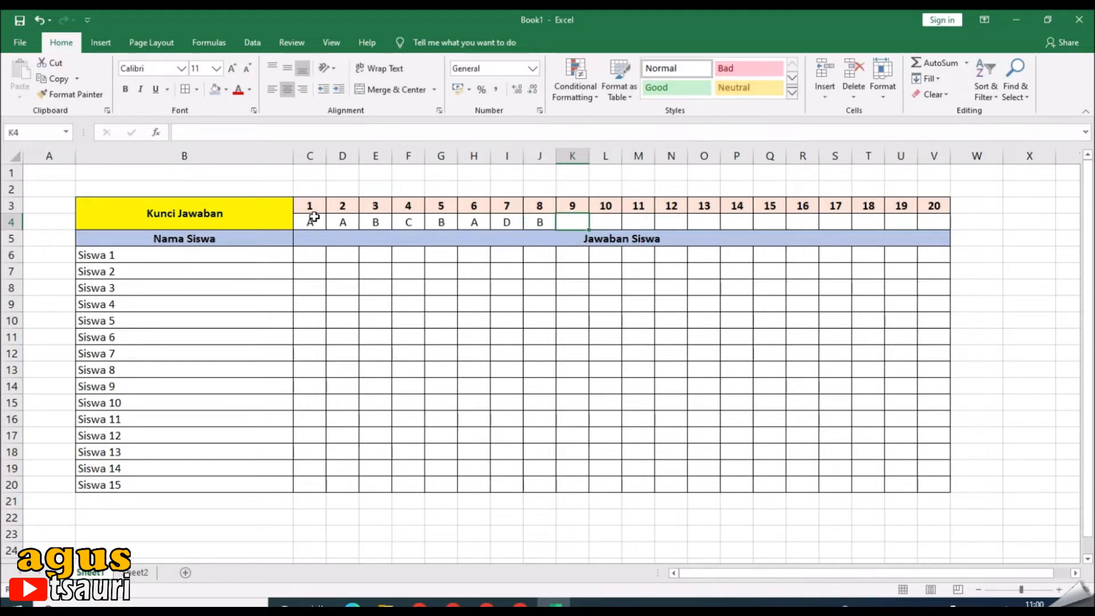
type("B")
key("Tab")
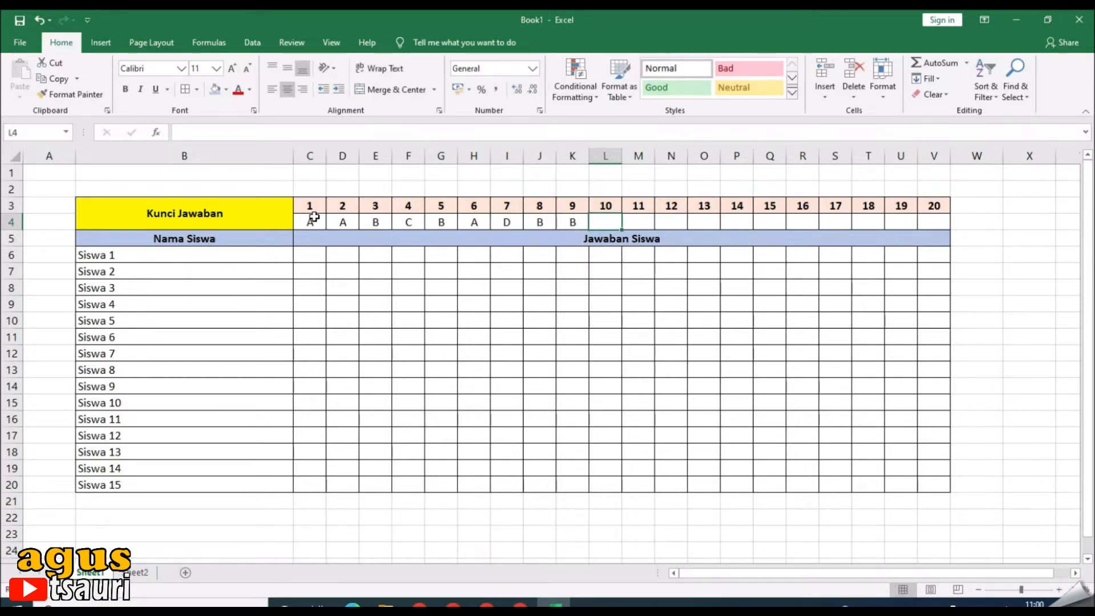
type("D")
key("Tab")
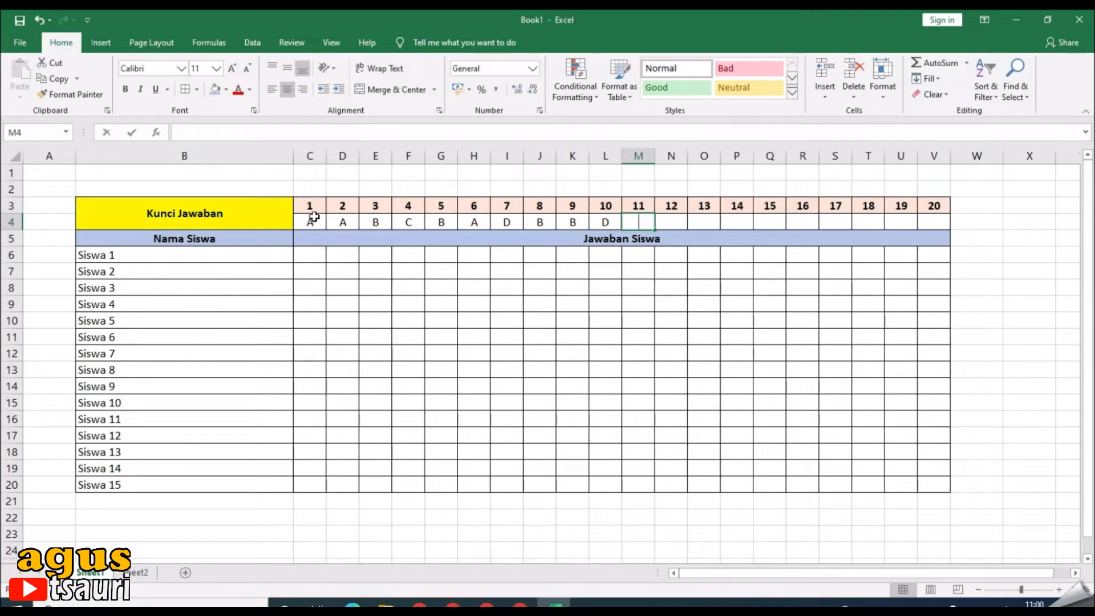
type("A")
key("Tab")
type("A")
key("Tab")
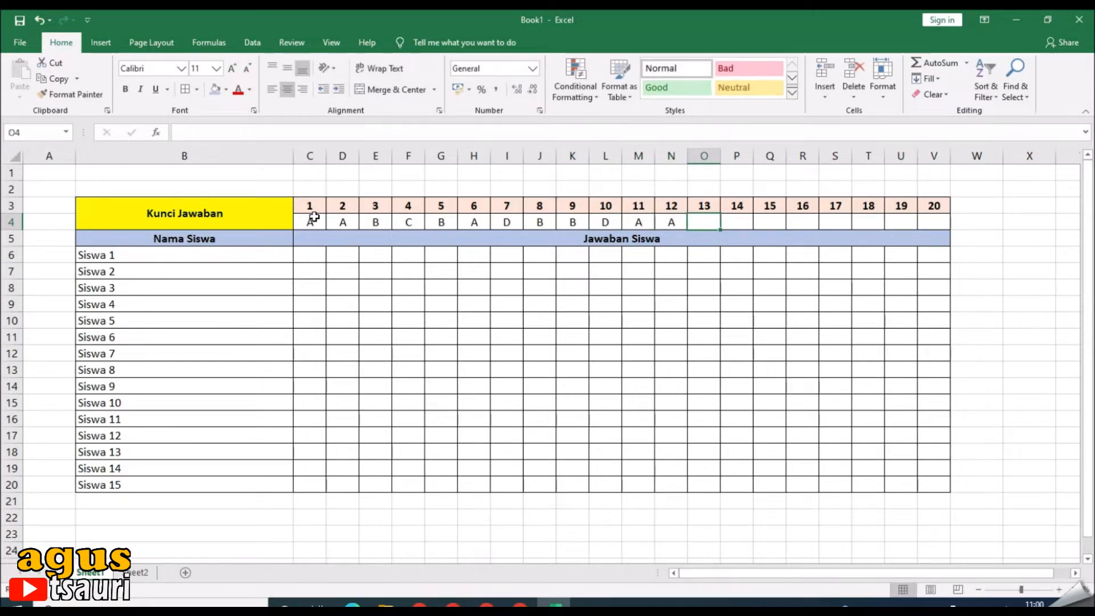
Enter the answer key for questions 13 to 20 in row 4 as C, B, D, B, B, A, C, B.
type("C")
key("Tab")
type("B")
key("Tab")
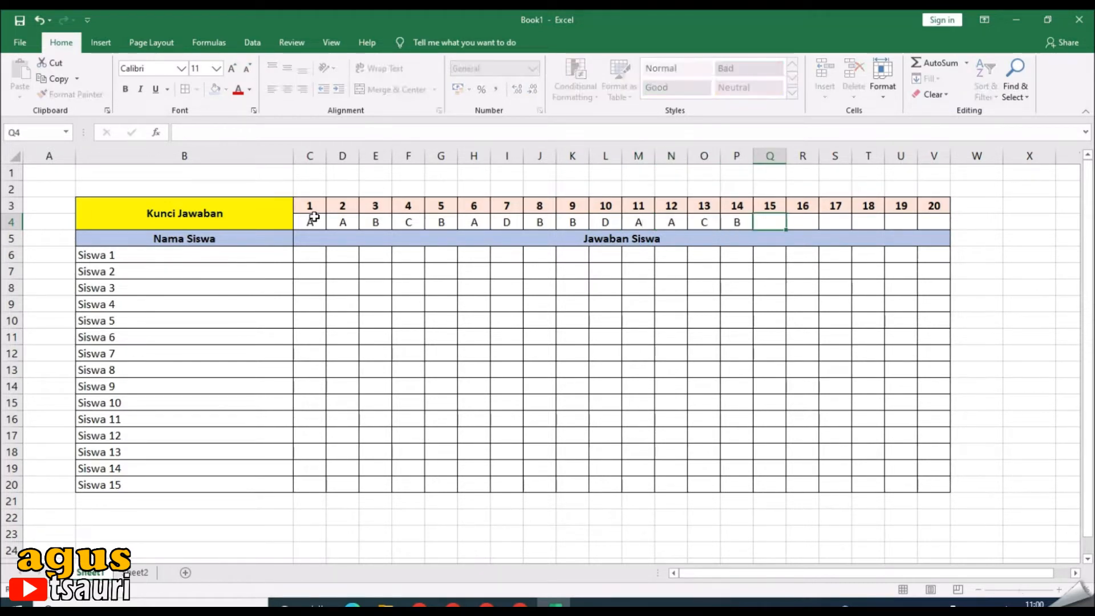
type("D")
key("Tab")
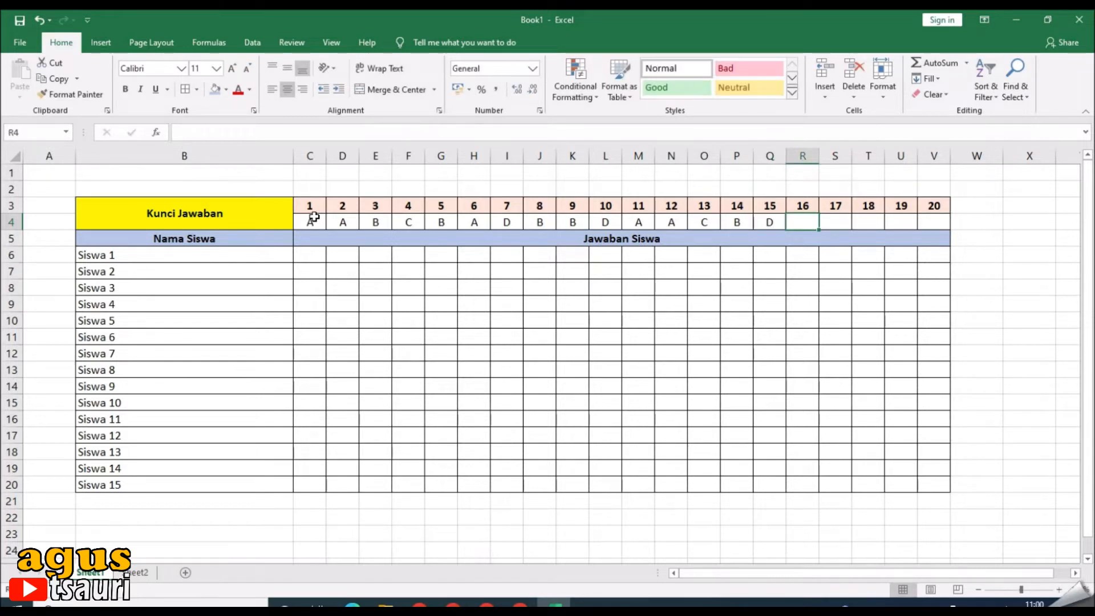
type("B")
key("Tab")
type("B")
key("Tab")
type("A")
key("Tab")
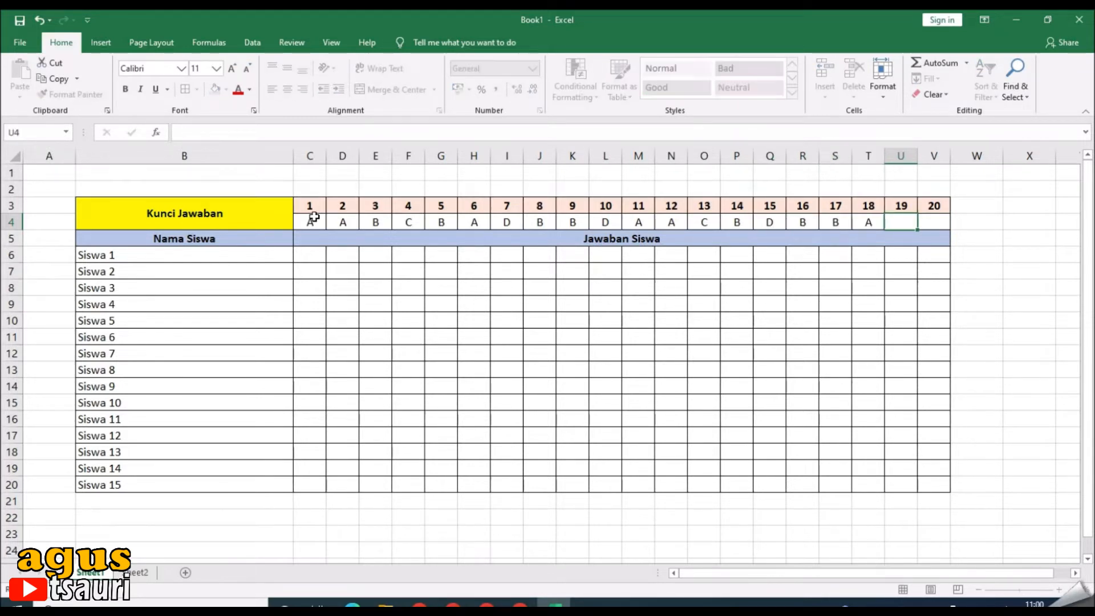
type("C")
key("Tab")
type("B")
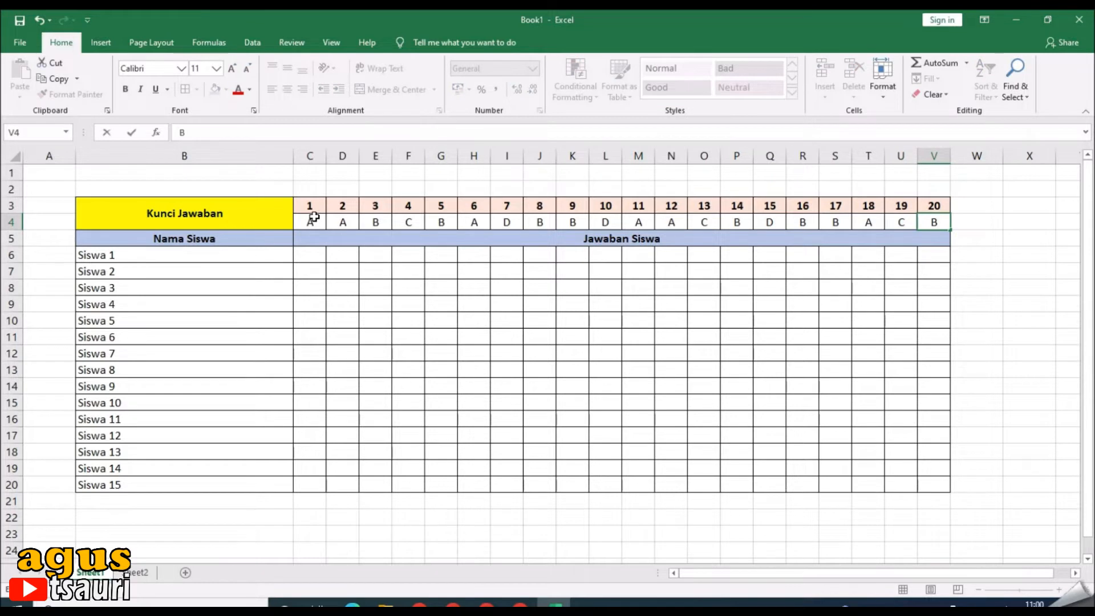
left_click(465, 343)
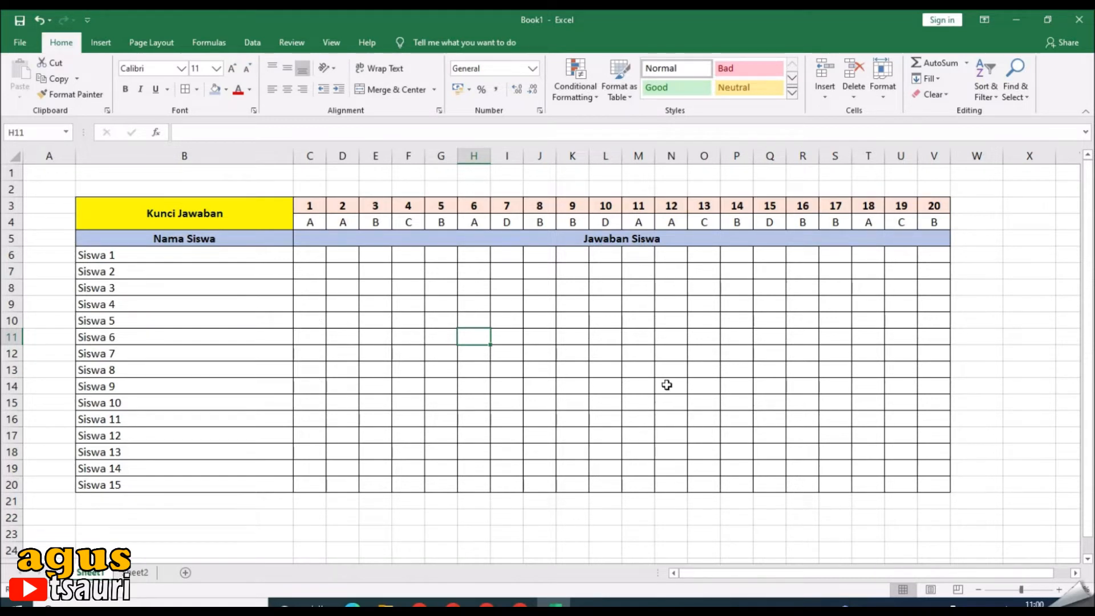
Copy the student-answer table B5:V20 from Sheet1 to B3 on Sheet2 and widen column B there to fit the names.
left_click(983, 315)
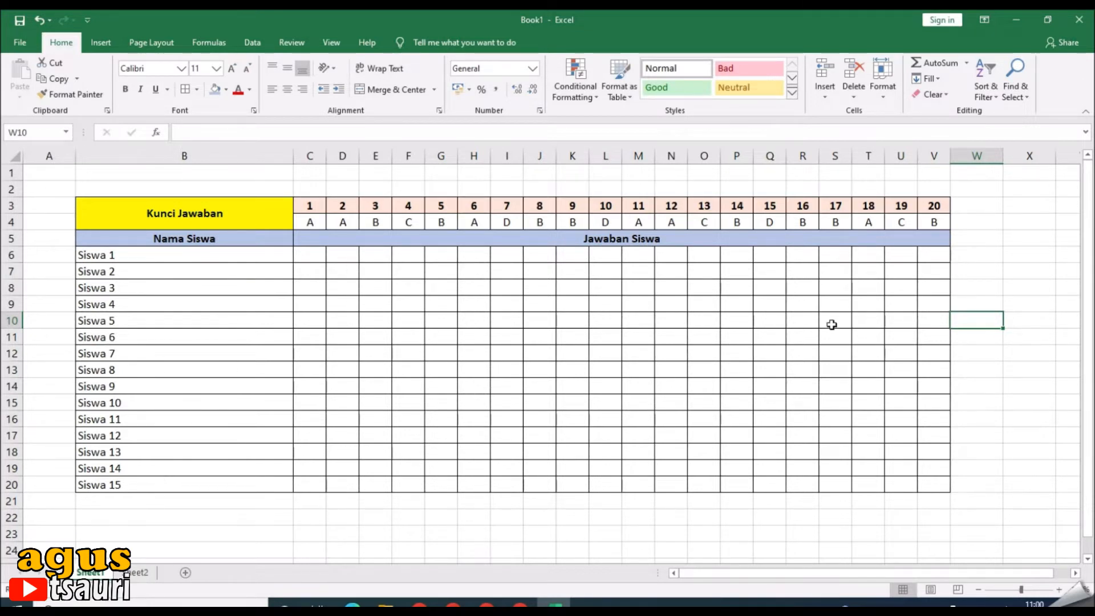
left_click(136, 572)
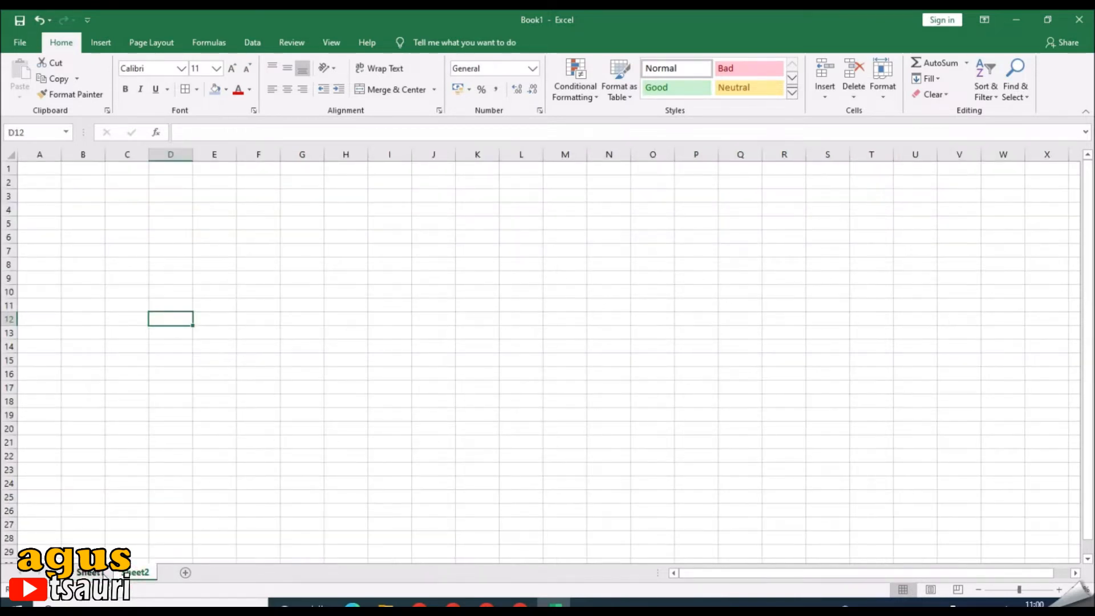
left_click(99, 573)
left_click_drag(167, 239, 733, 483)
key("ctrl+c")
left_click(138, 572)
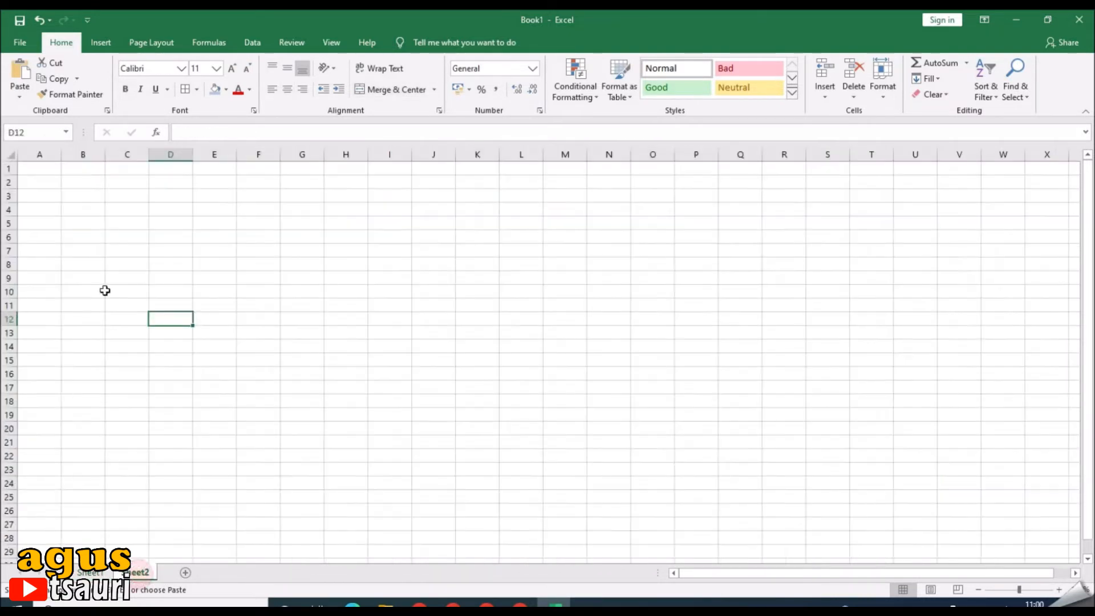
left_click(106, 197)
left_click(71, 192)
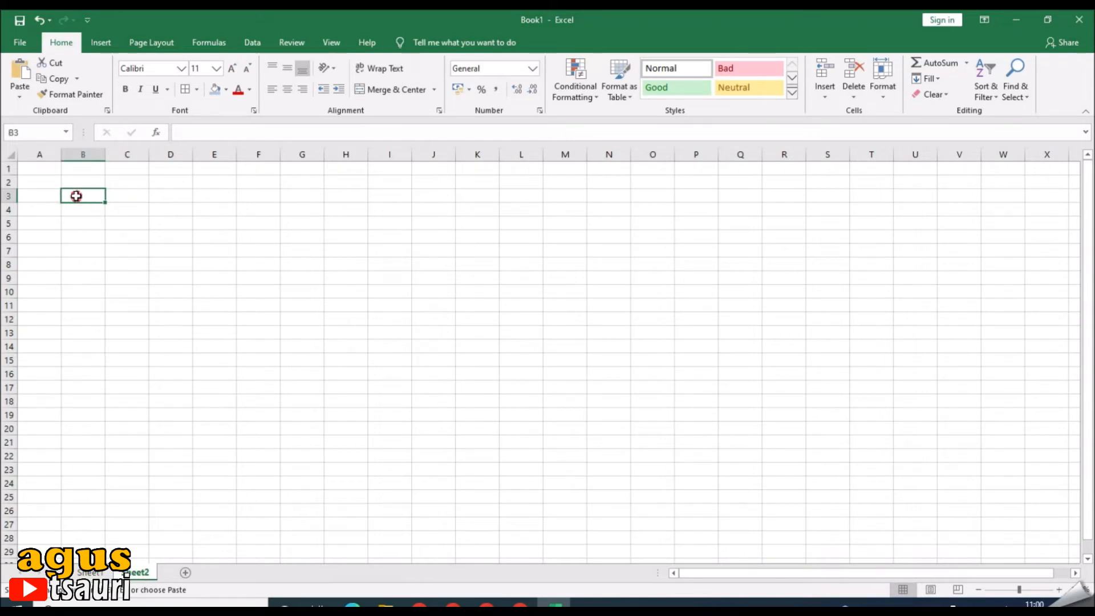
key("ctrl+v")
left_click(285, 351)
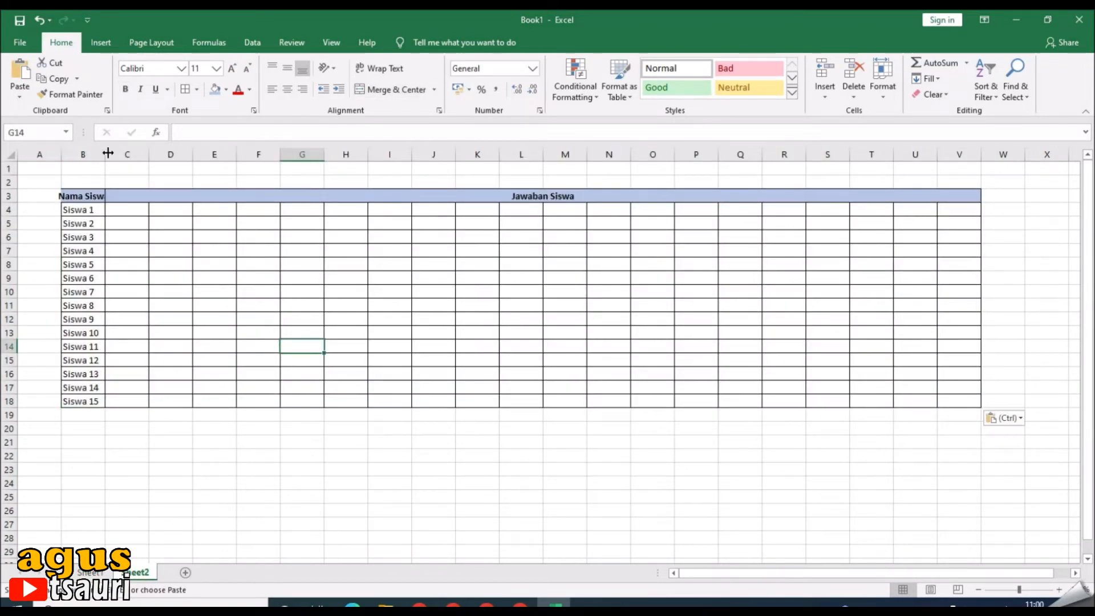
left_click_drag(105, 153, 274, 153)
Link the first student name in B4 of Sheet2 to the original list with =Sheet1!B6.
left_click(128, 215)
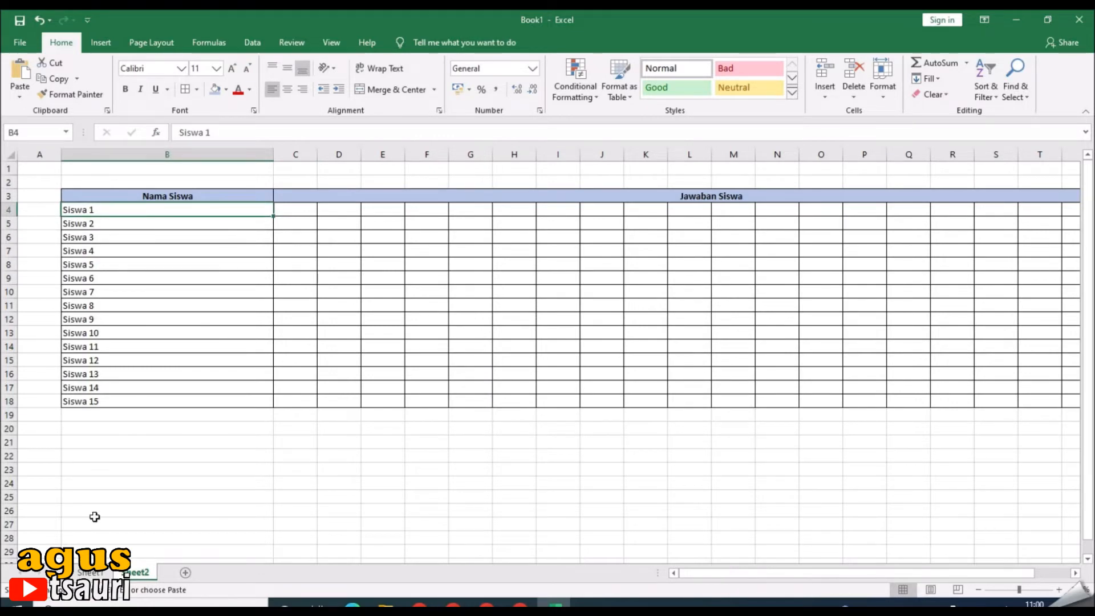
left_click(90, 572)
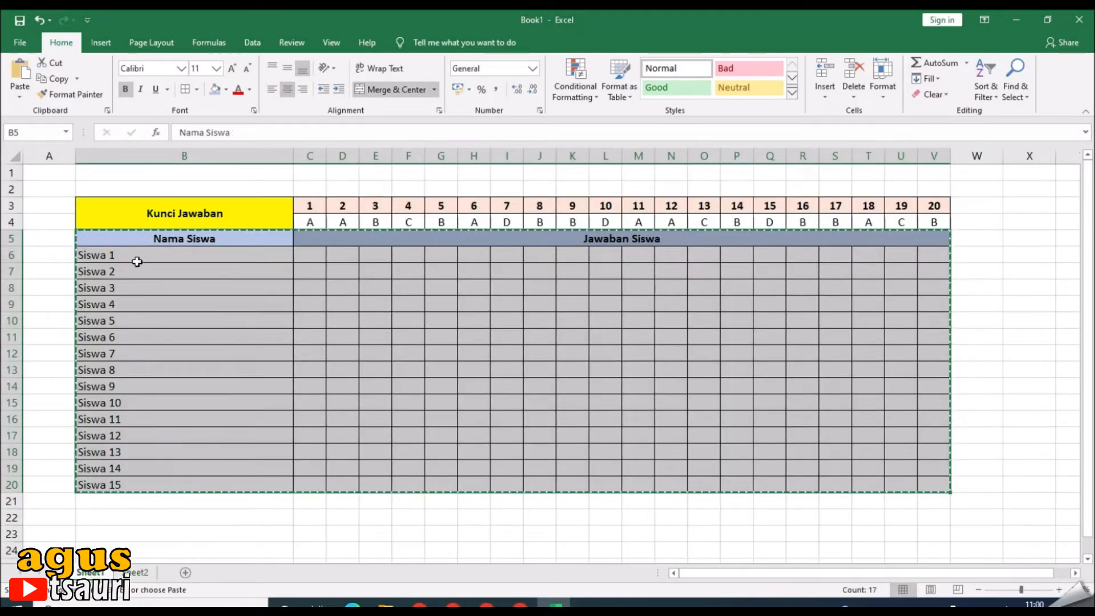
left_click(135, 573)
type("=")
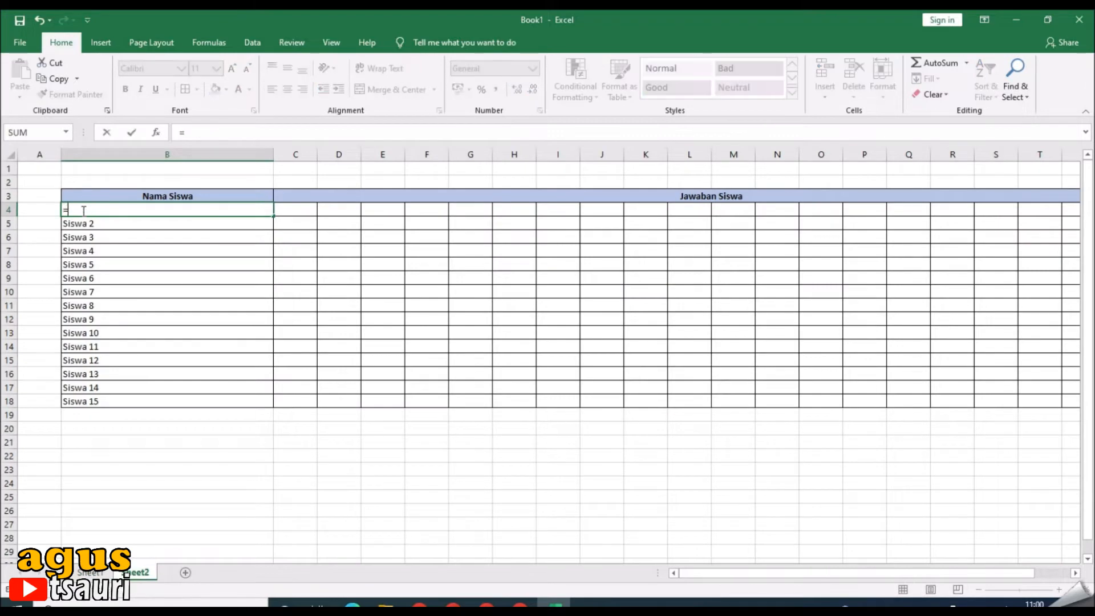
left_click(90, 572)
left_click(134, 252)
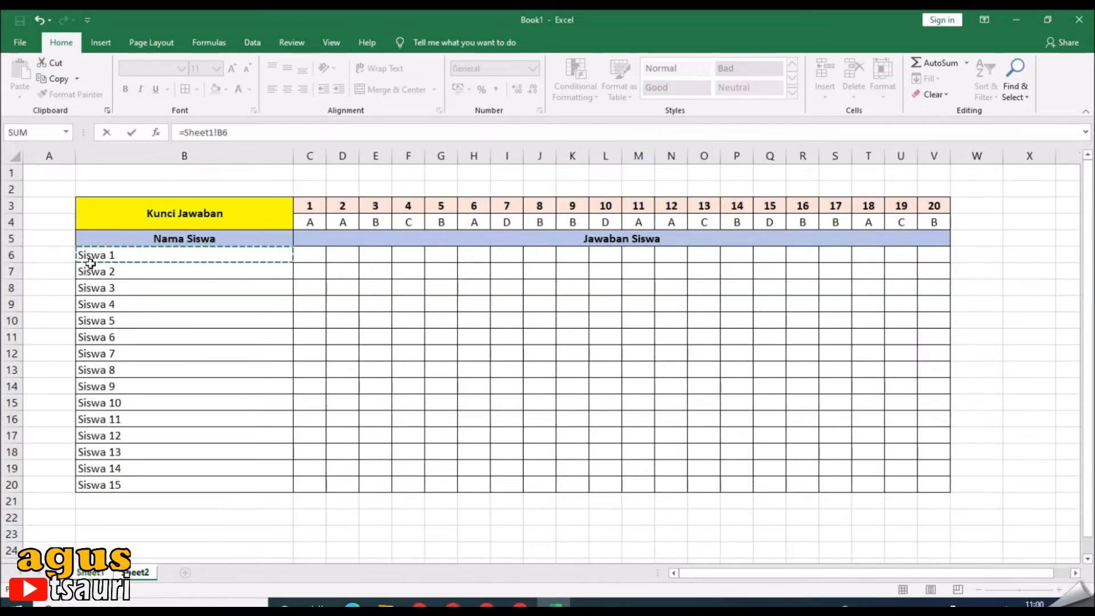
key("Return")
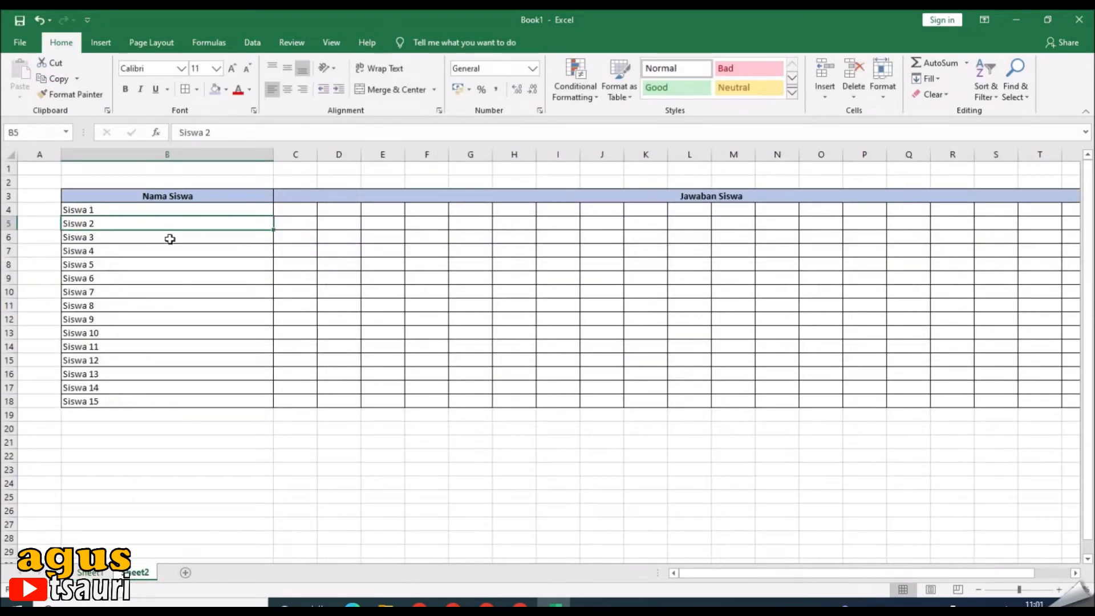
Fill the name-link formula from B4 down to B18 on Sheet2.
left_click(174, 209)
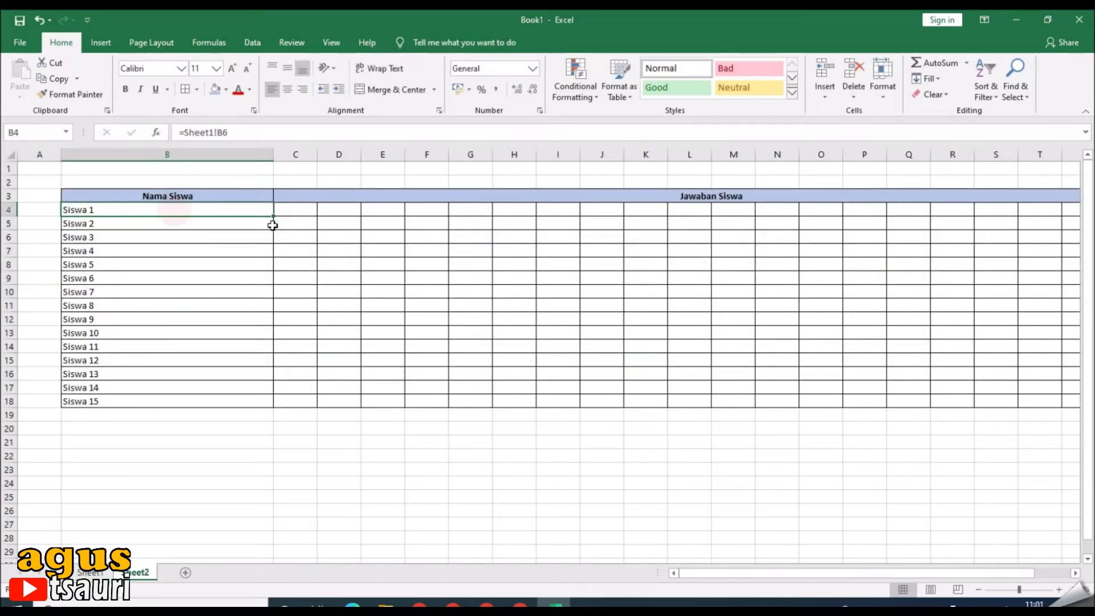
left_click_drag(276, 217, 281, 410)
left_click(203, 451)
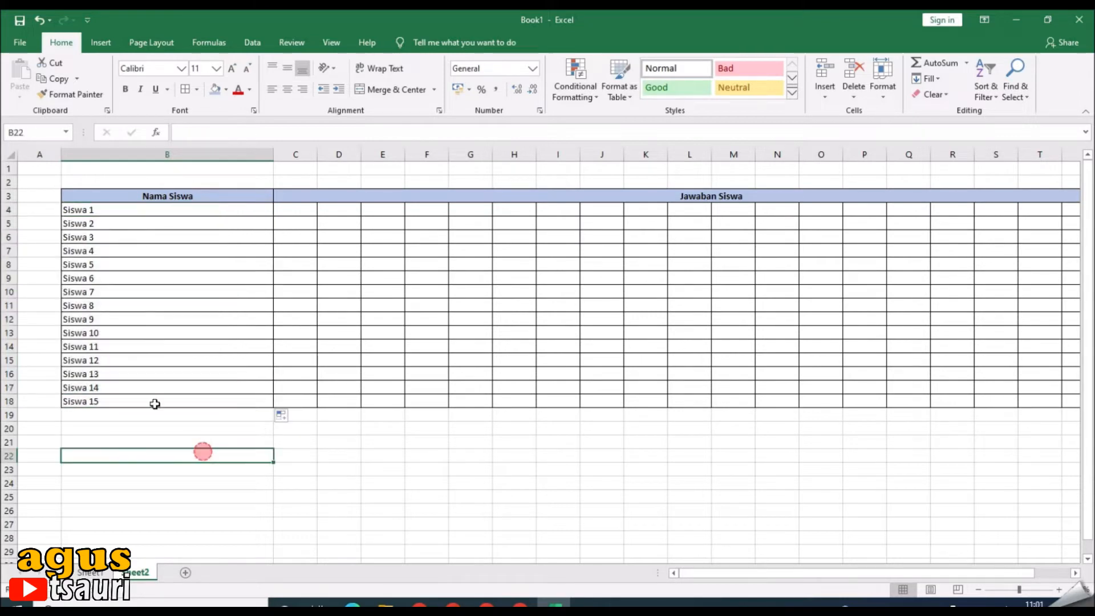
Replace the first student's placeholder in B6 of Sheet1 with a first name and check the linked cell on Sheet2.
left_click(140, 277)
left_click(92, 572)
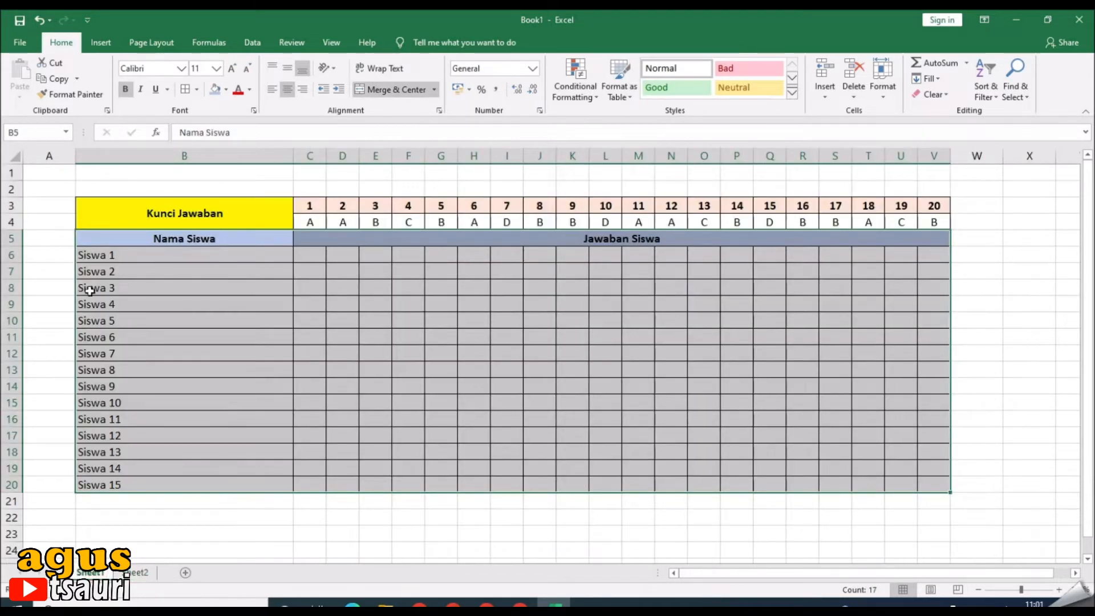
left_click(105, 260)
type("aMIR")
key("Return")
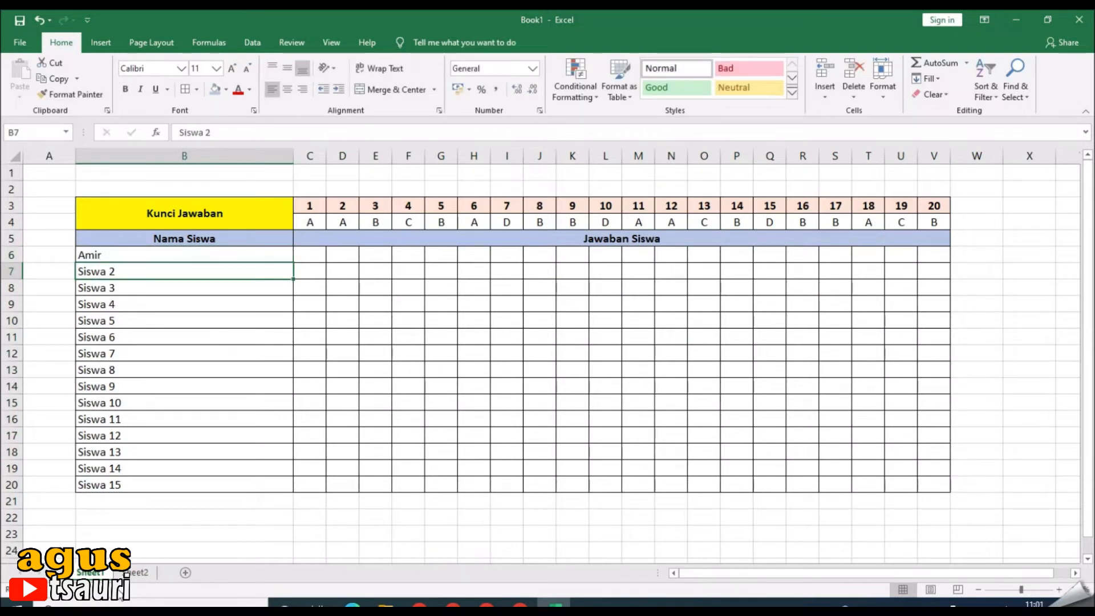
left_click(136, 572)
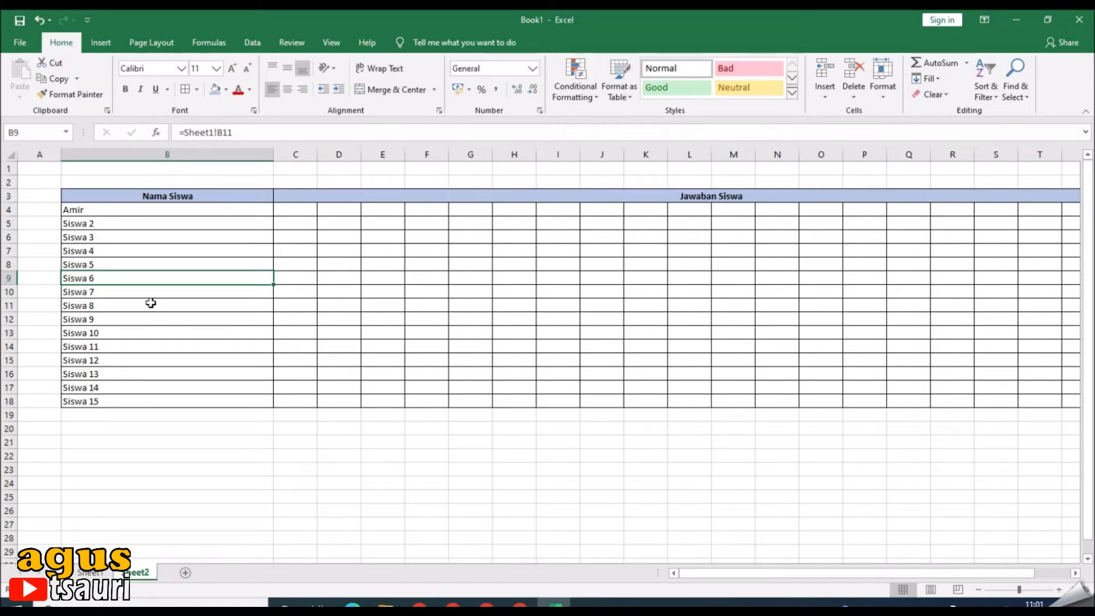
Narrow column B on Sheet2 so the whole answer table through column V fits in view.
left_click(303, 209)
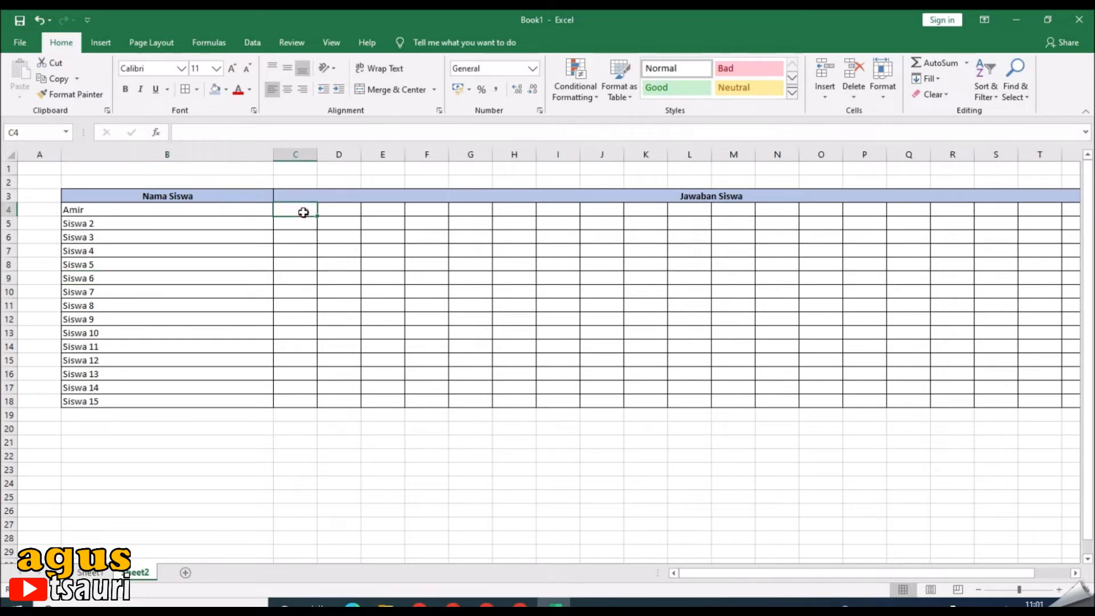
left_click(710, 195)
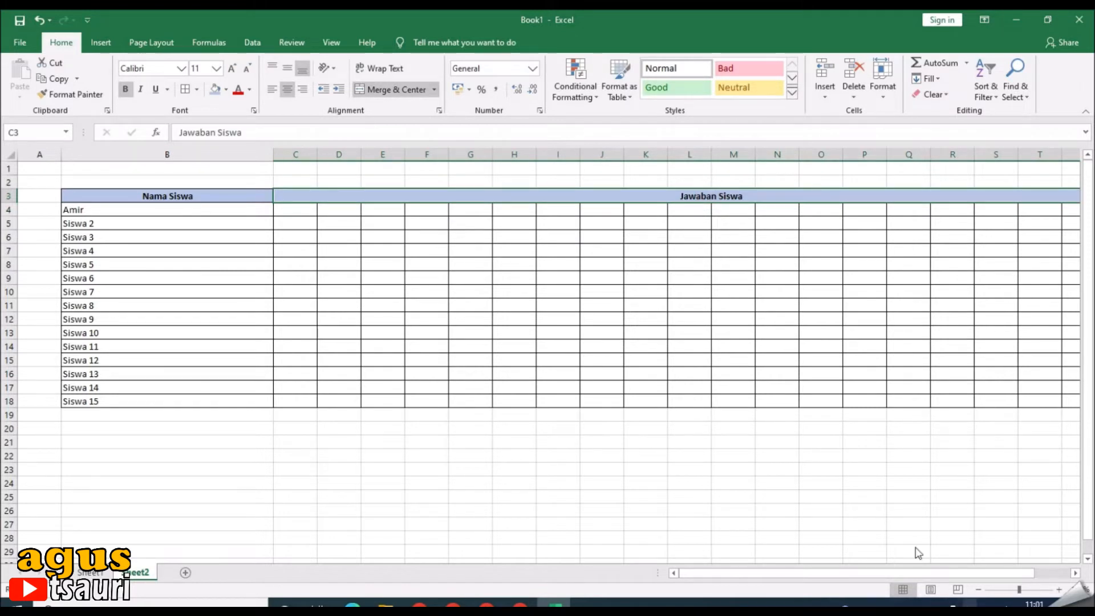
left_click_drag(274, 154, 169, 160)
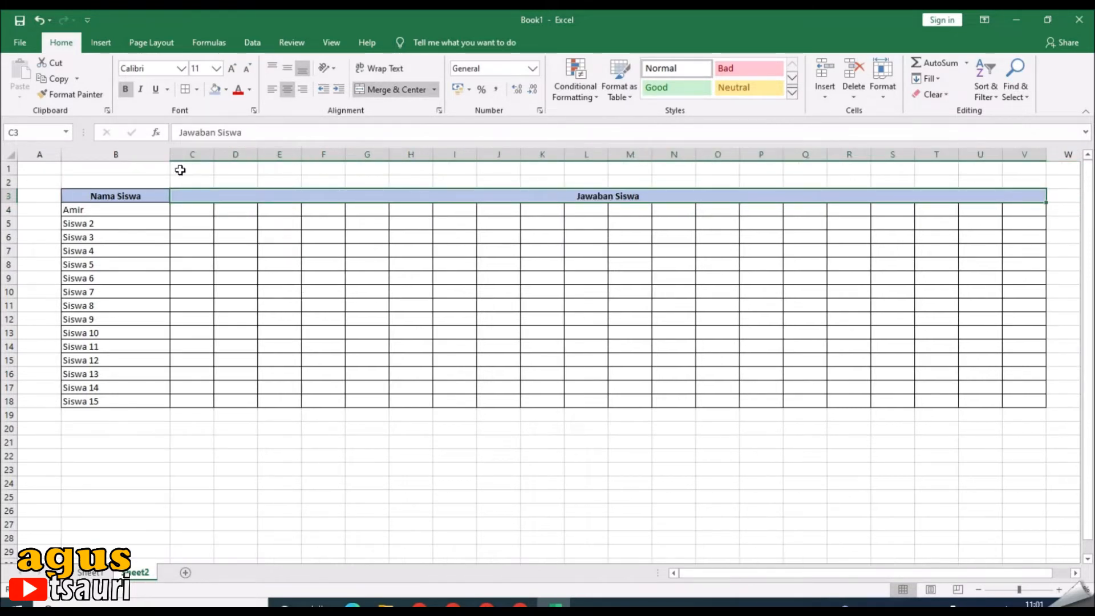
left_click(509, 487)
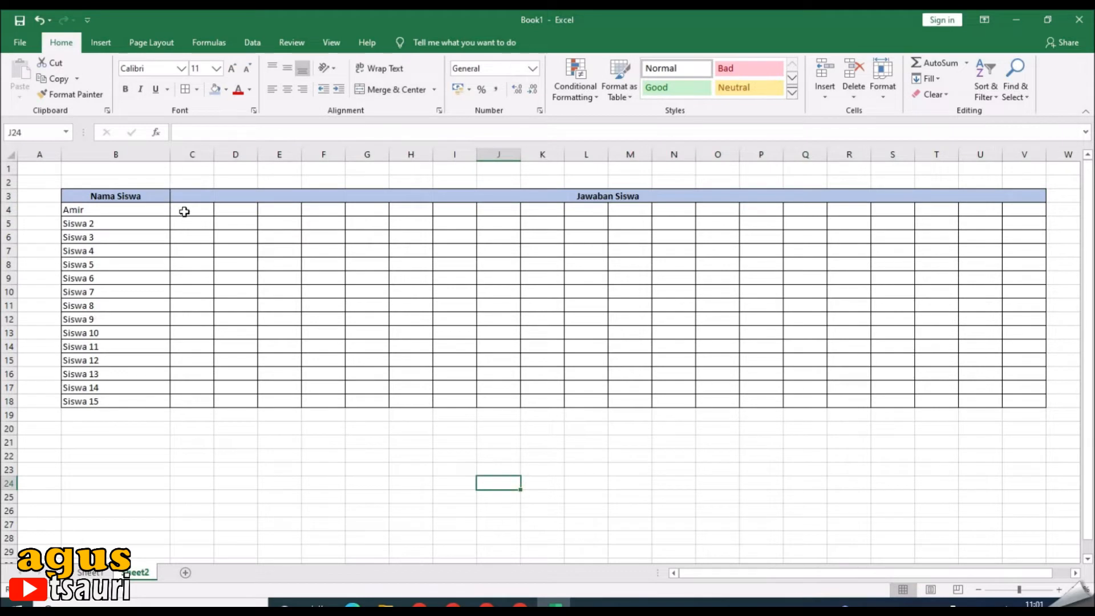
Enter =IF(Sheet1!C6=Sheet1!C4;"benar";"salah") in C4 of Sheet2 to check the first student's answer to question 1 against the key.
left_click(183, 211)
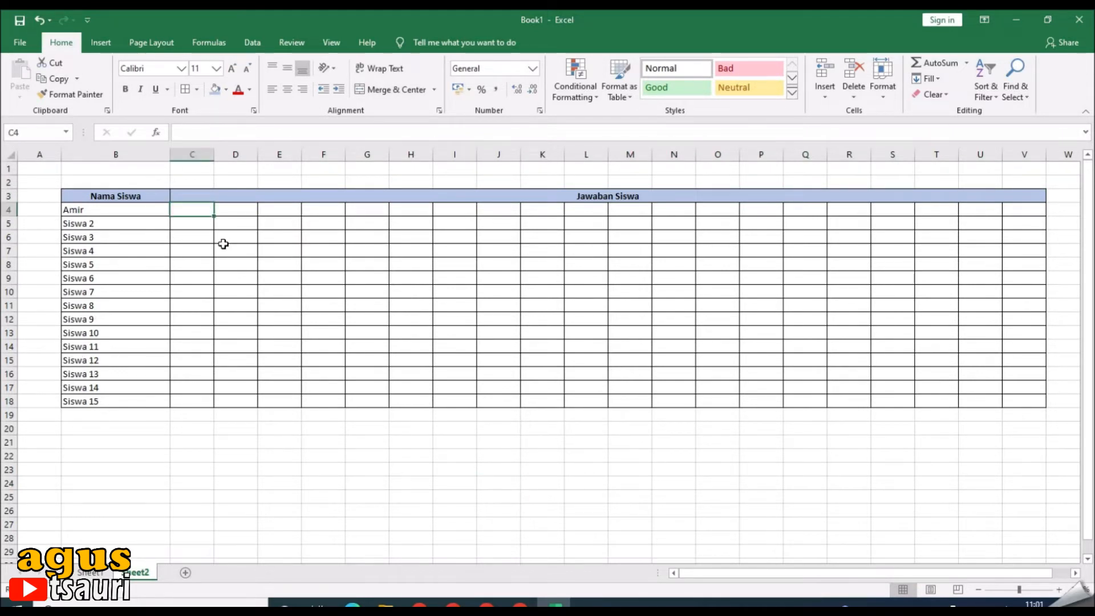
type("=if")
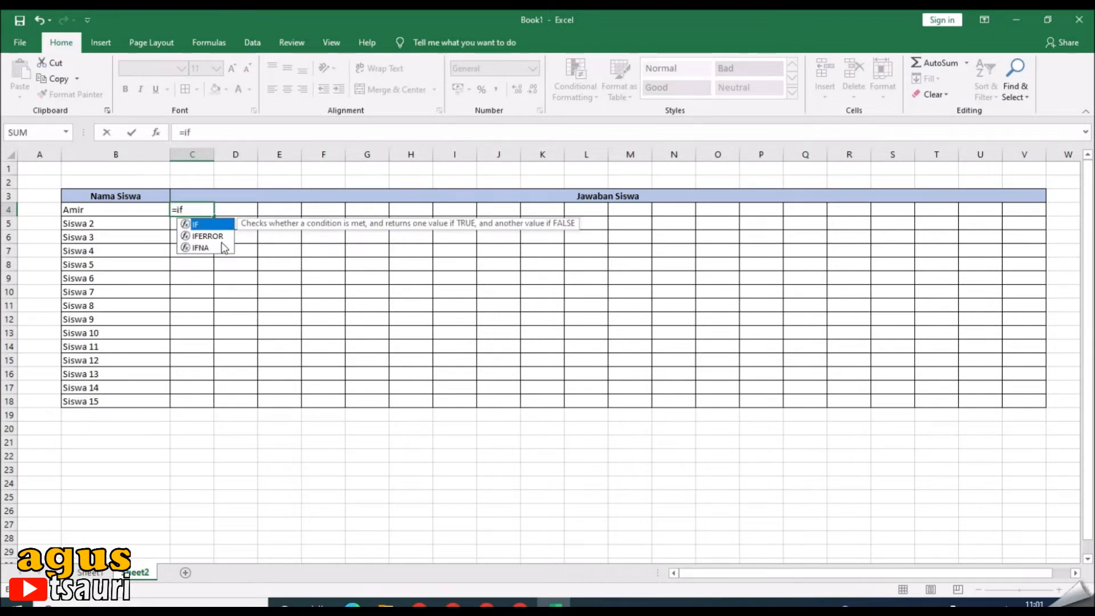
double_click(205, 226)
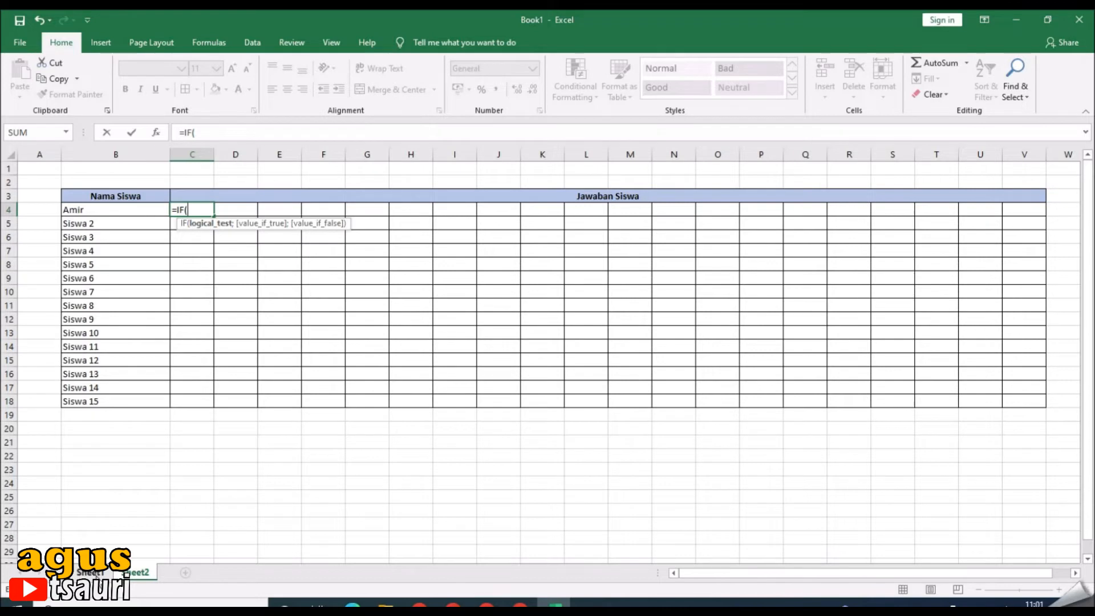
left_click(90, 572)
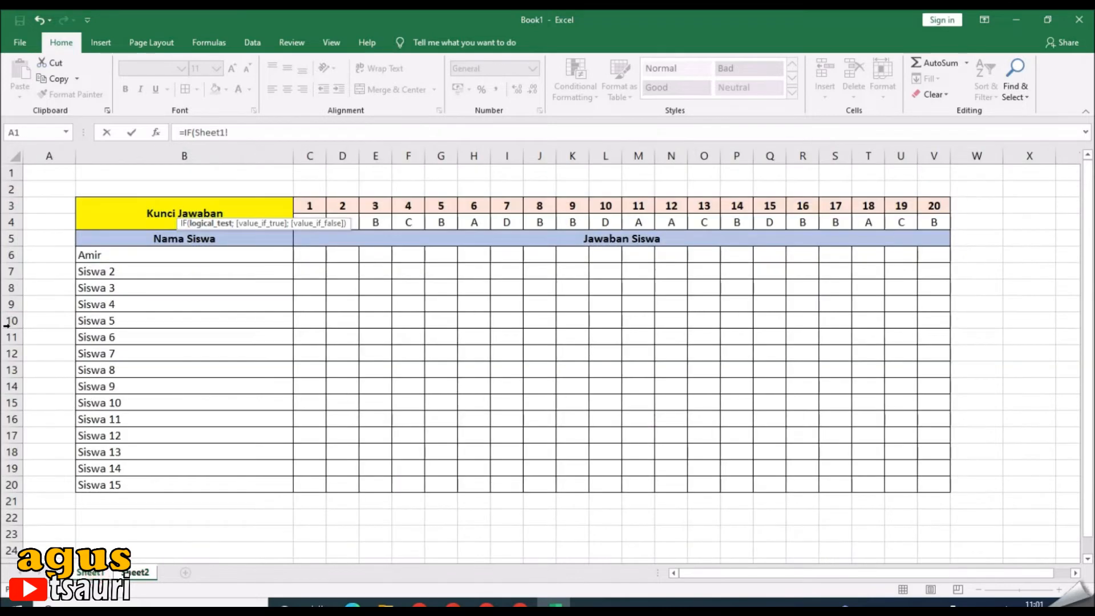
left_click(307, 257)
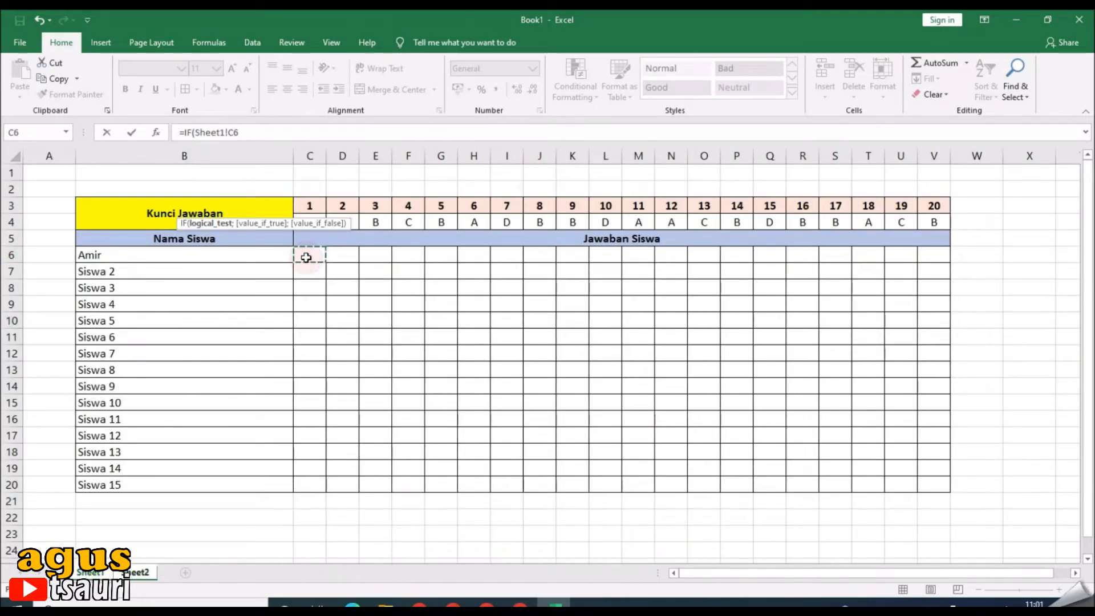
type("=")
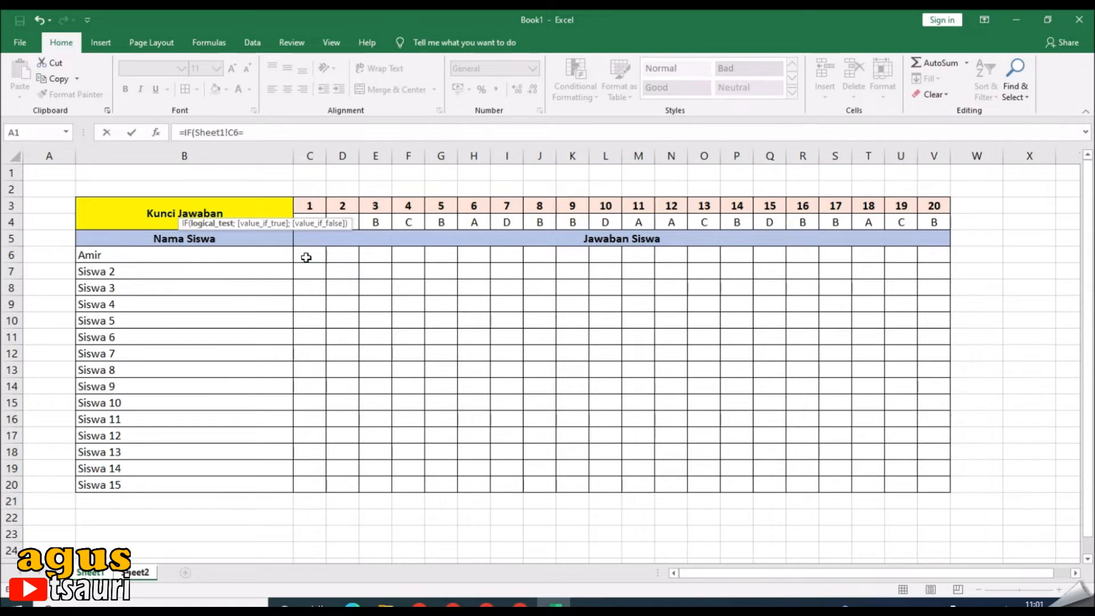
left_click(308, 221)
left_click(294, 134)
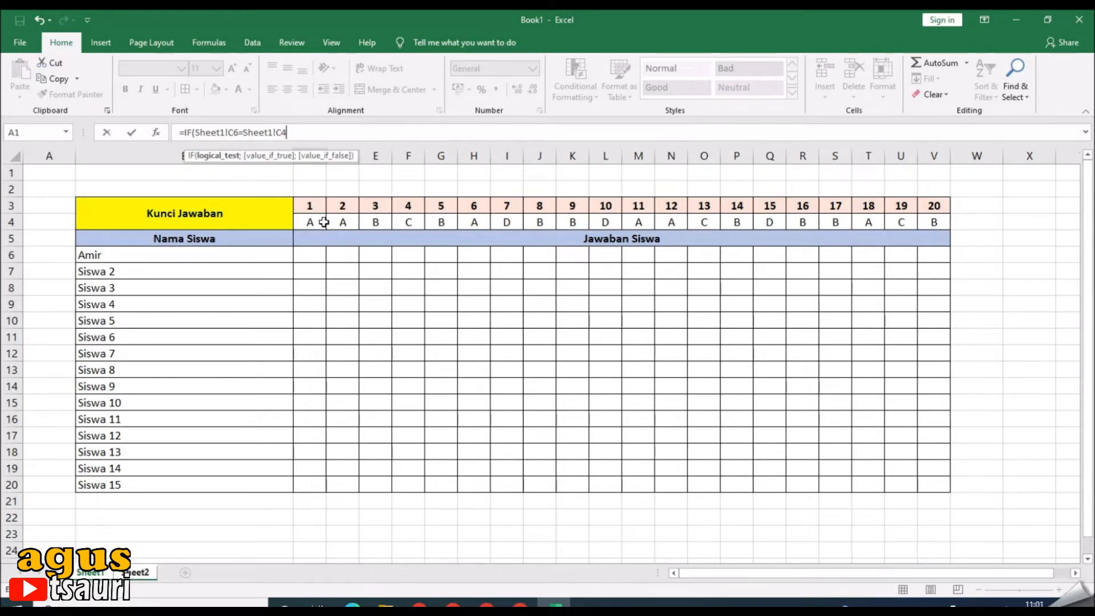
type(";")
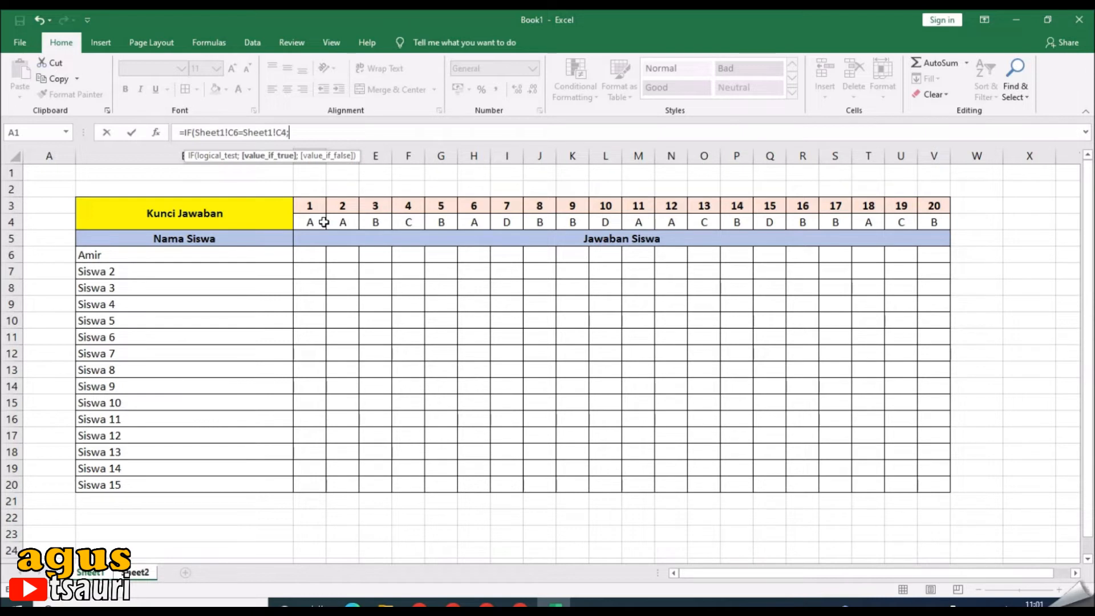
type("\"benar\";\"salah\")")
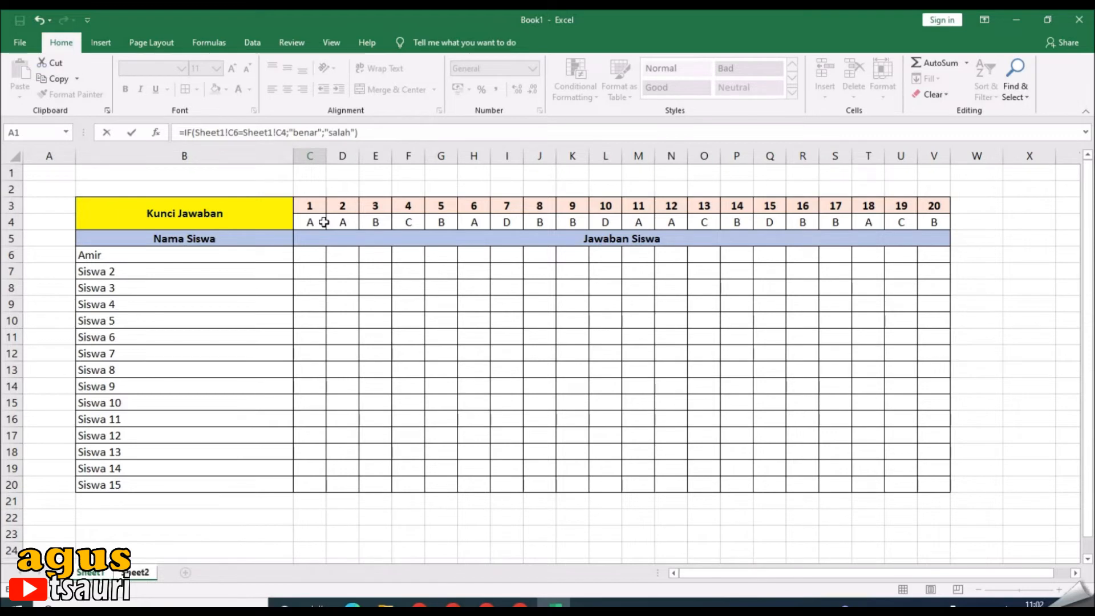
key("Return")
Center the answer cells C4:V18 on Sheet2 and fill the C4 formula across row 4 to V4.
left_click(205, 210)
left_click_drag(205, 210, 1014, 398)
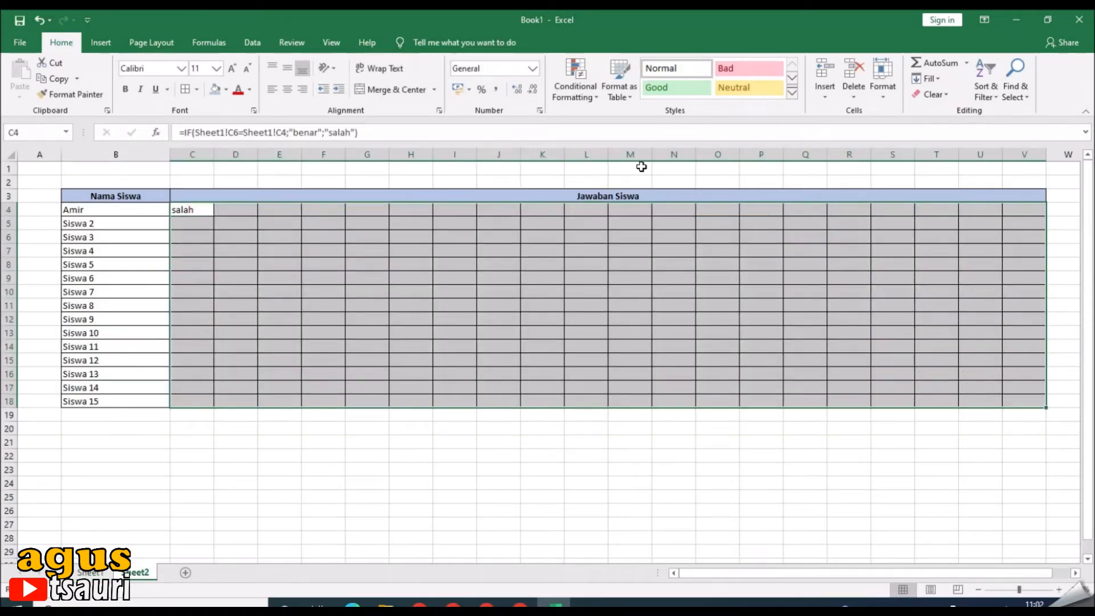
left_click(288, 90)
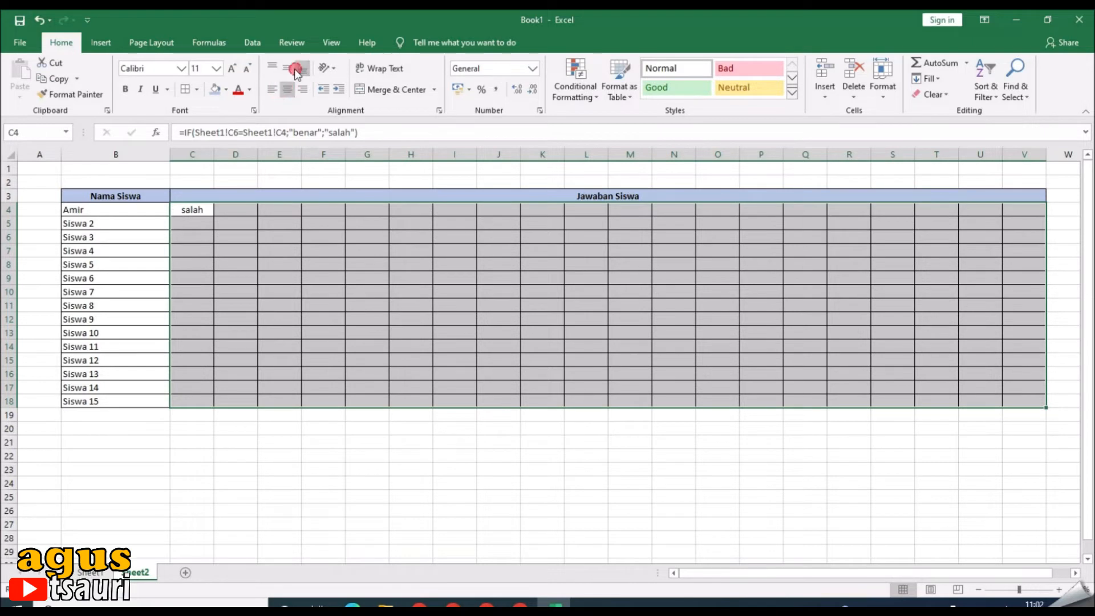
left_click(197, 211)
left_click_drag(216, 214, 1030, 221)
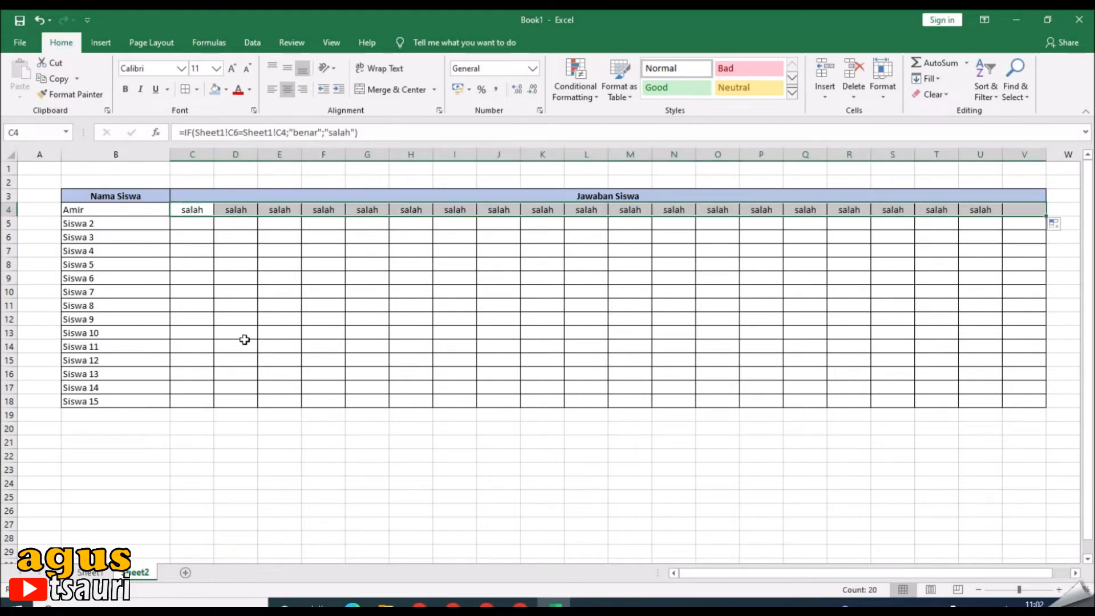
Compare the references in the D4 formula on Sheet2 with the question 2 answer and key cells on Sheet1.
left_click(224, 240)
left_click(235, 212)
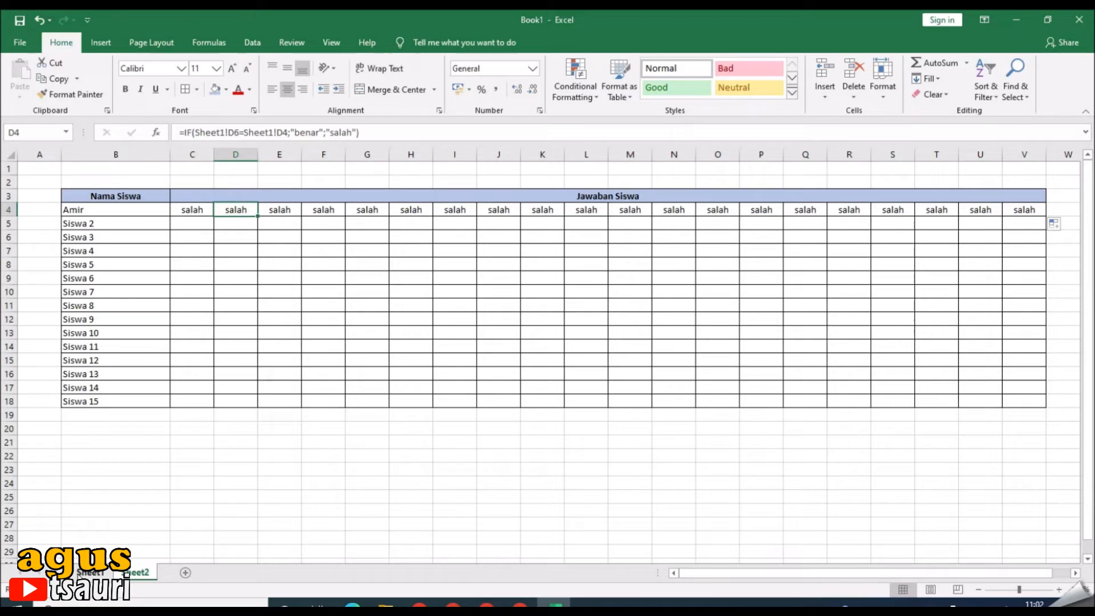
left_click(90, 571)
left_click(319, 254)
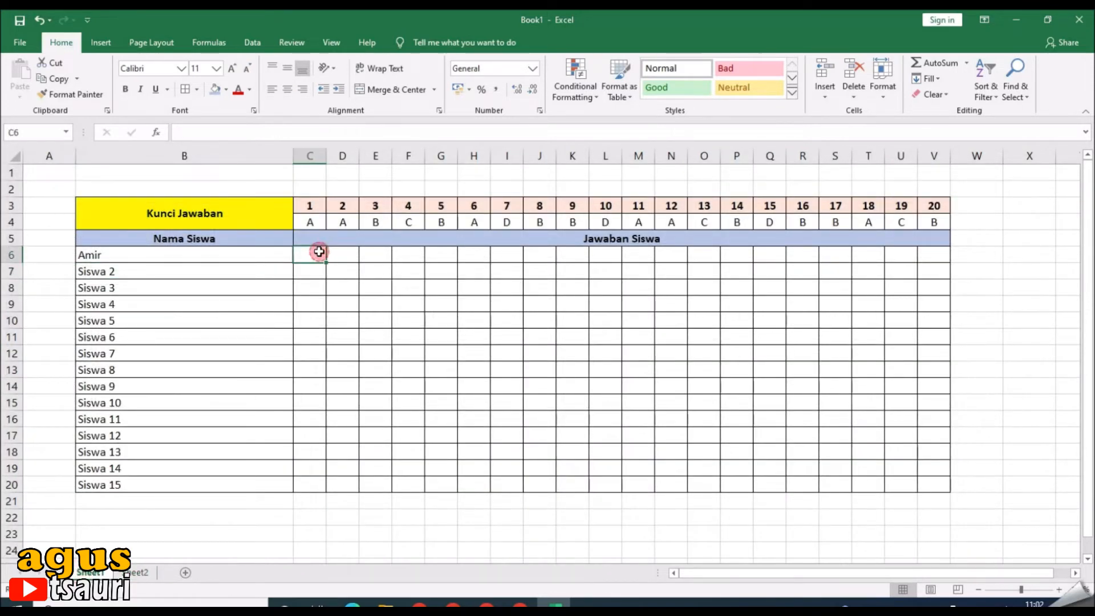
left_click(357, 260)
left_click(137, 572)
left_click(234, 211)
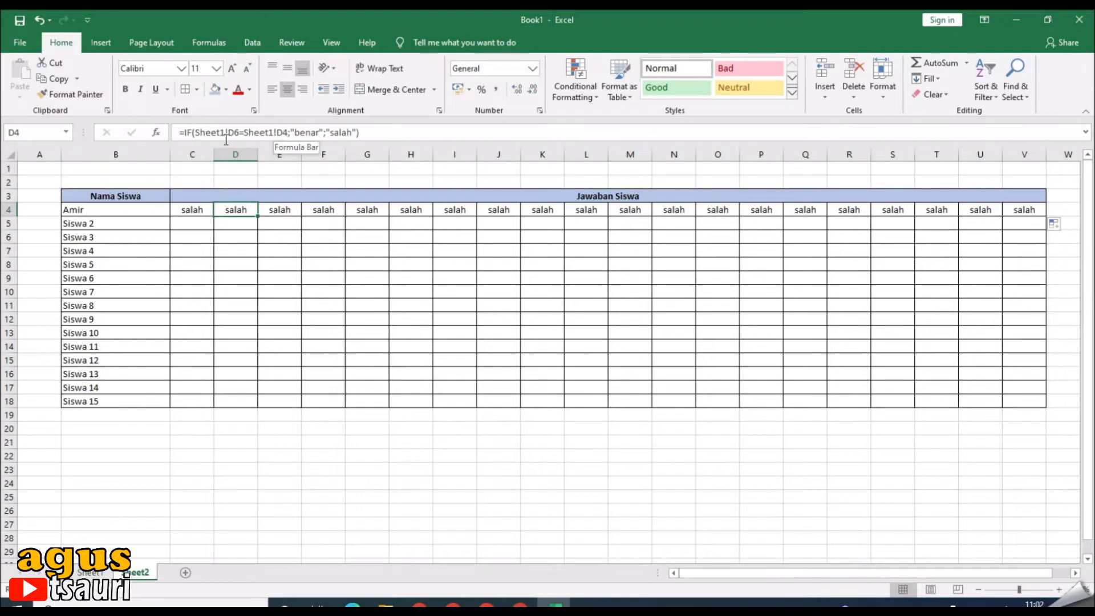
left_click(90, 572)
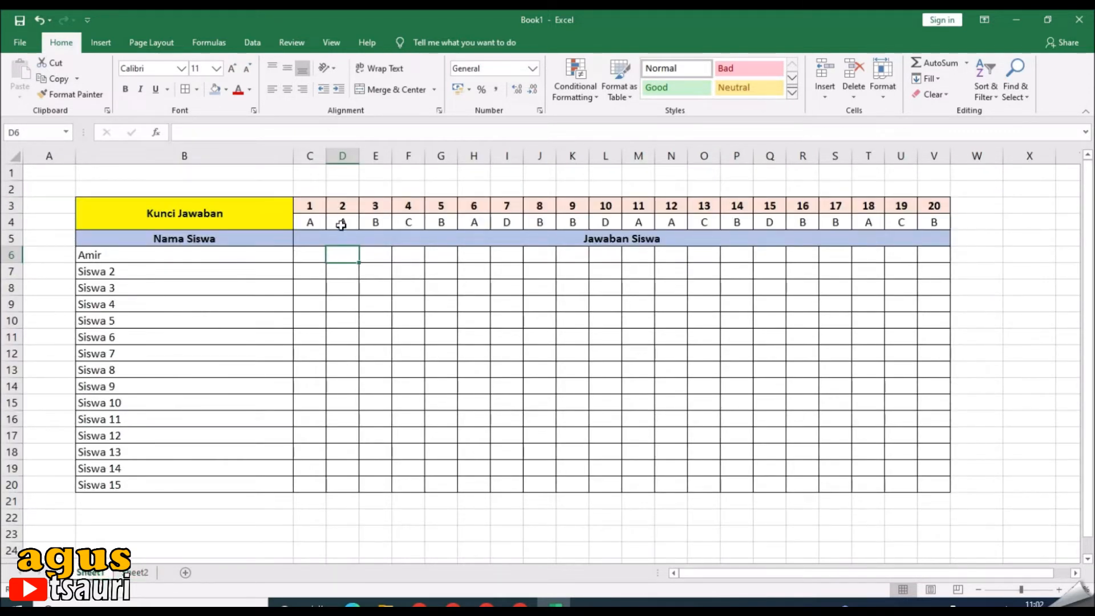
left_click(139, 572)
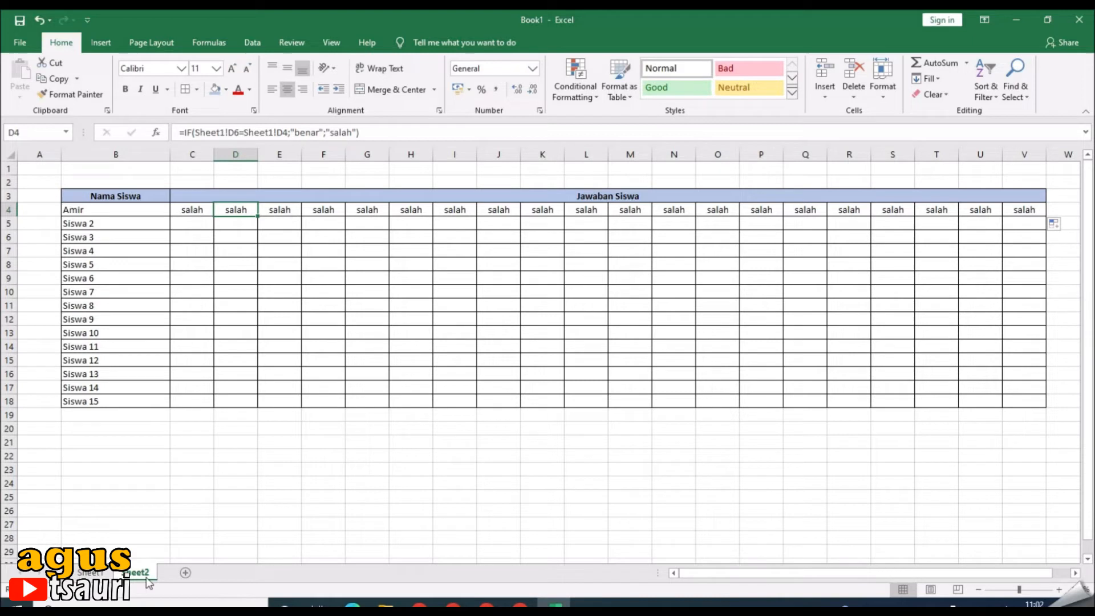
Try making both references in the C4 formula absolute, as Sheet1!$C$6 and Sheet1!$C$4.
left_click(196, 214)
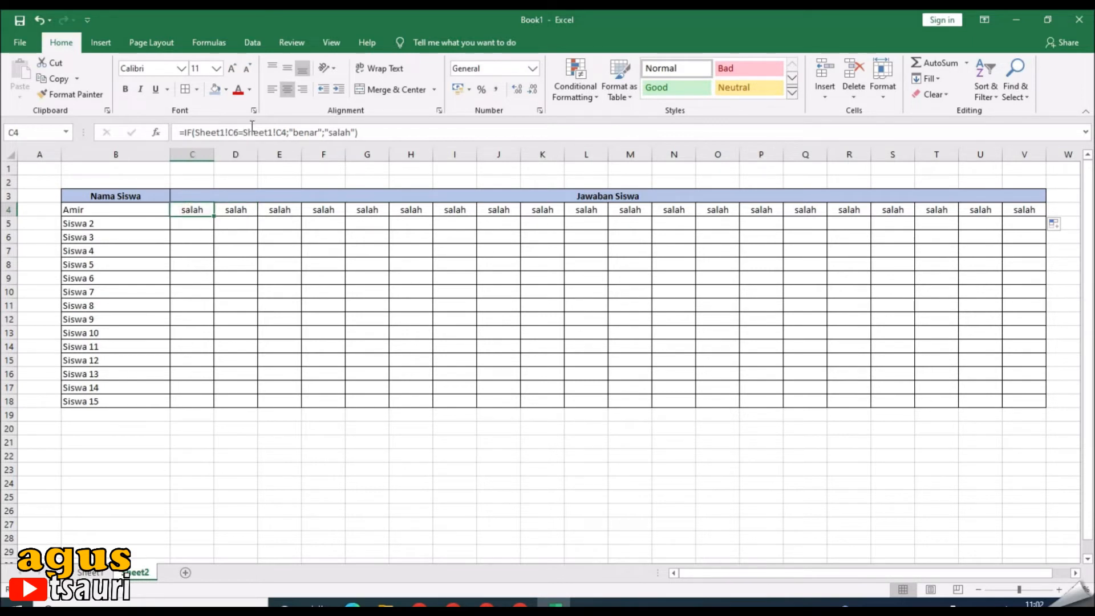
double_click(199, 133)
key("shift+End")
left_click_drag(196, 135, 287, 133)
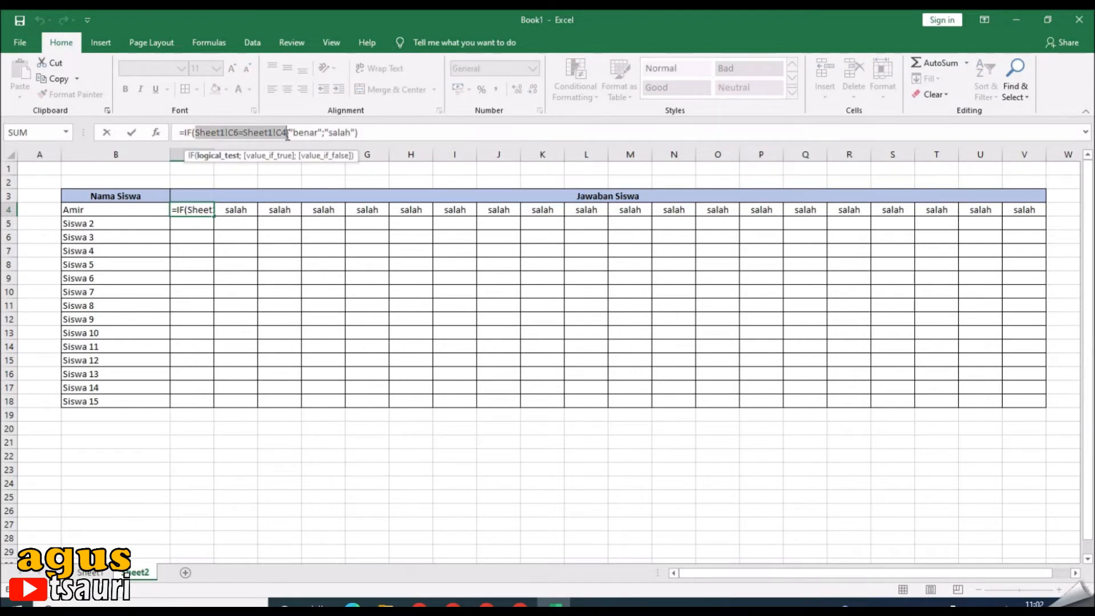
key("F4")
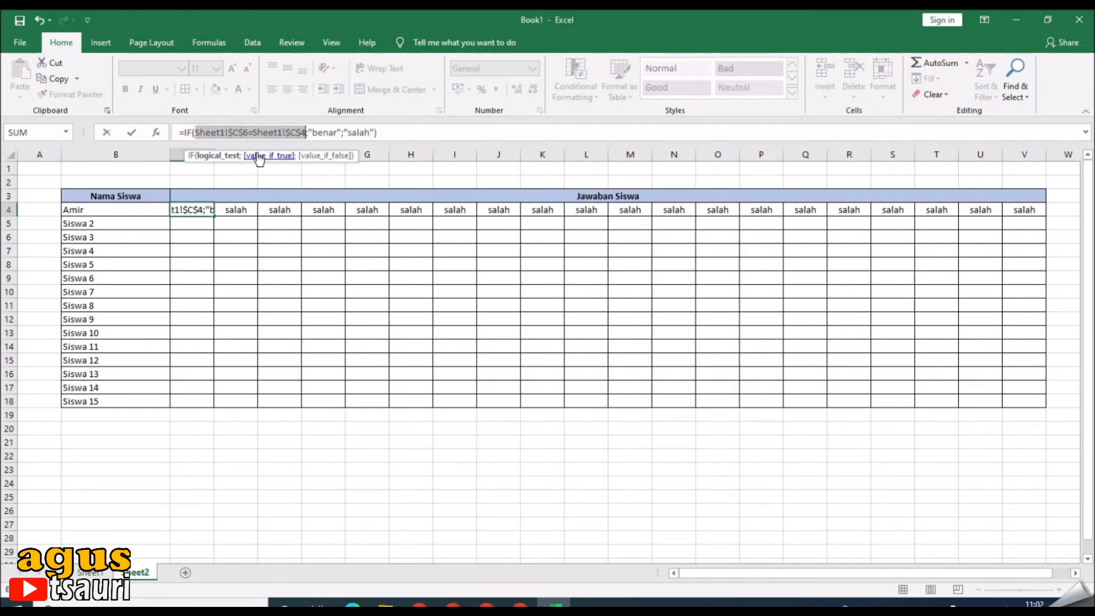
key("Return")
Try making the references in D4 and E4 absolute as well, as $D$6 and $D$4, and $E$6 and $E$4.
left_click(239, 213)
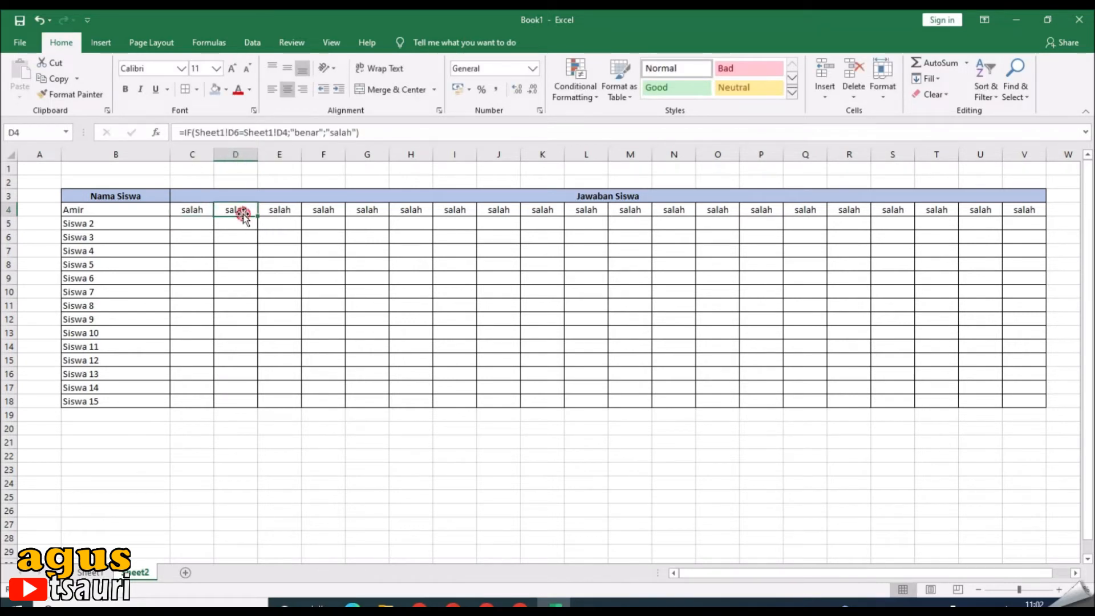
left_click(199, 135)
left_click_drag(195, 132, 287, 133)
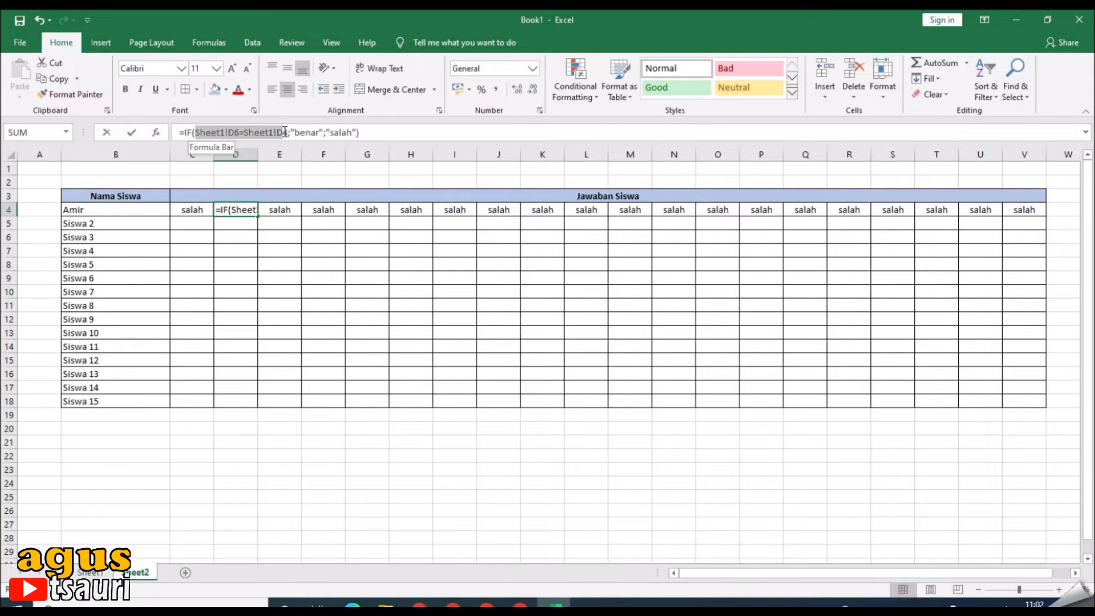
key("F4")
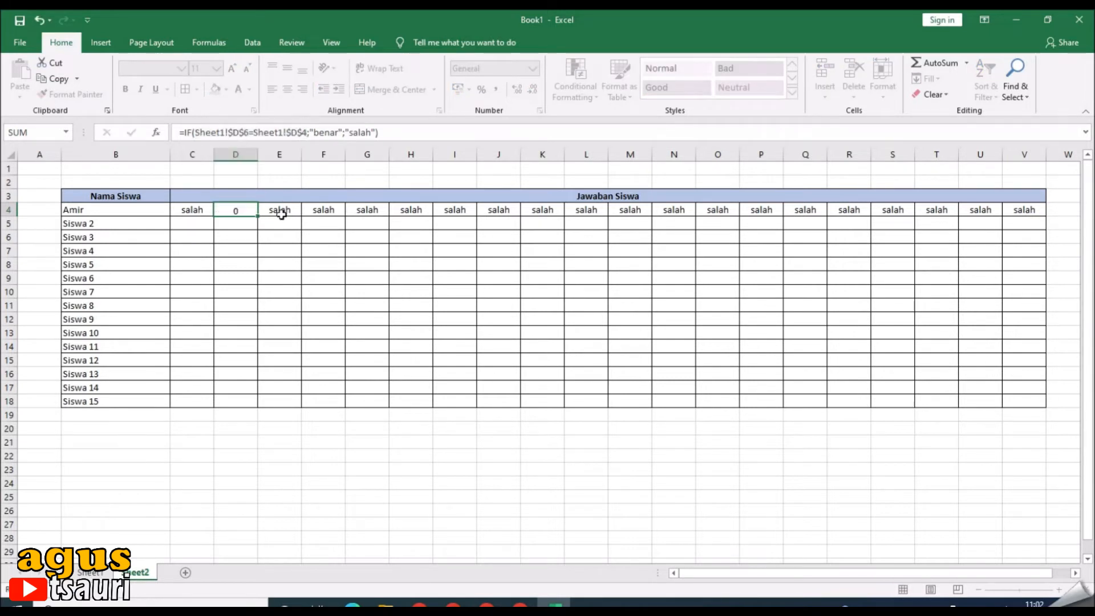
key("Return")
left_click(281, 212)
left_click_drag(195, 133, 282, 131)
key("F4")
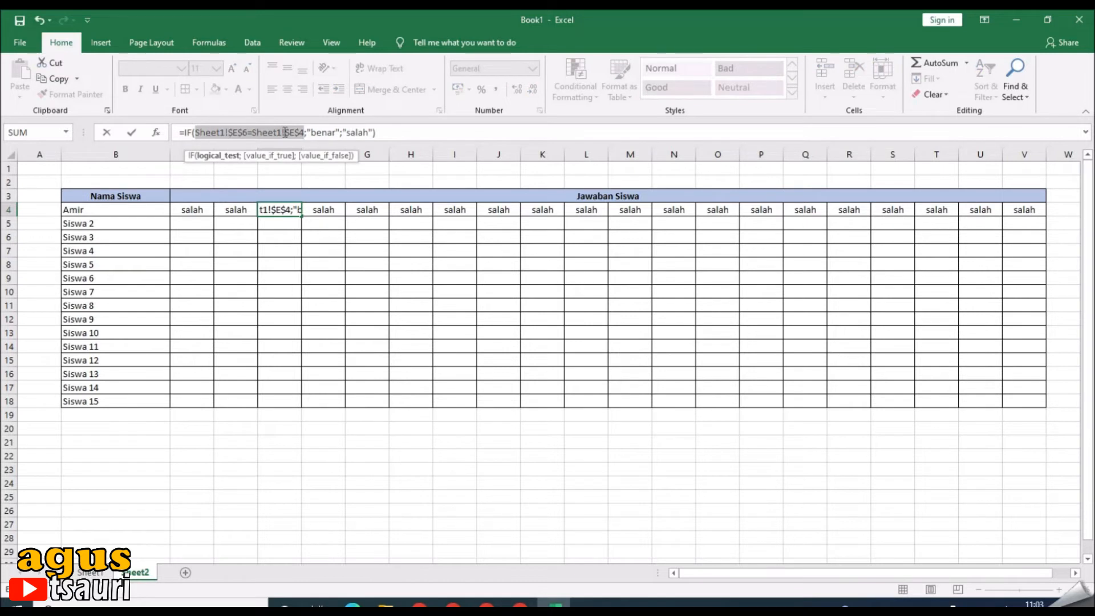
key("Return")
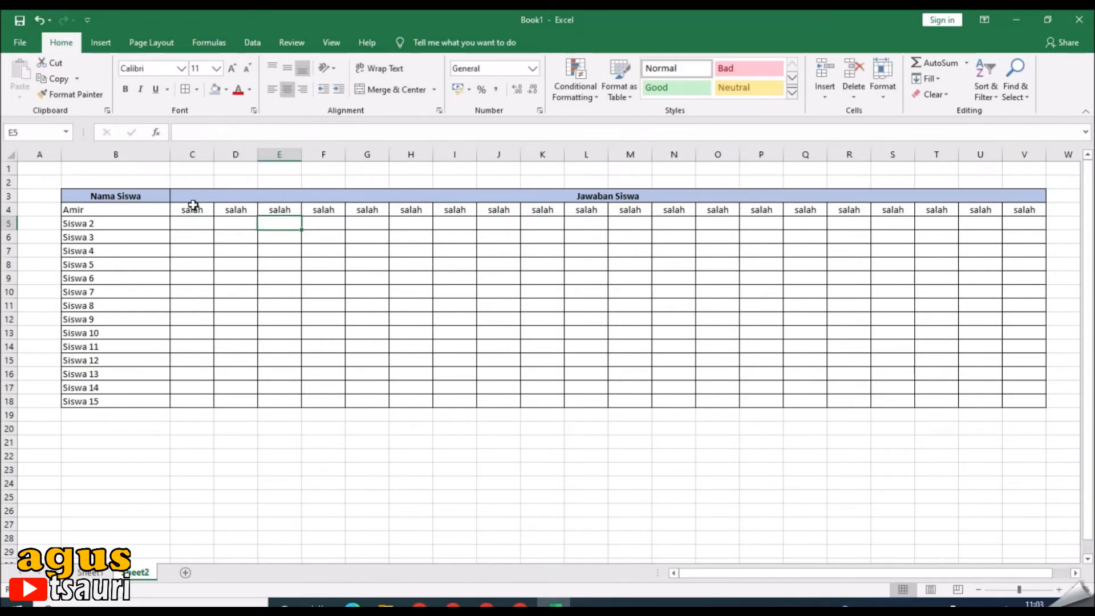
Undo the absolute-reference changes in the row 4 formulas, back to C4.
key("Up")
key("Left")
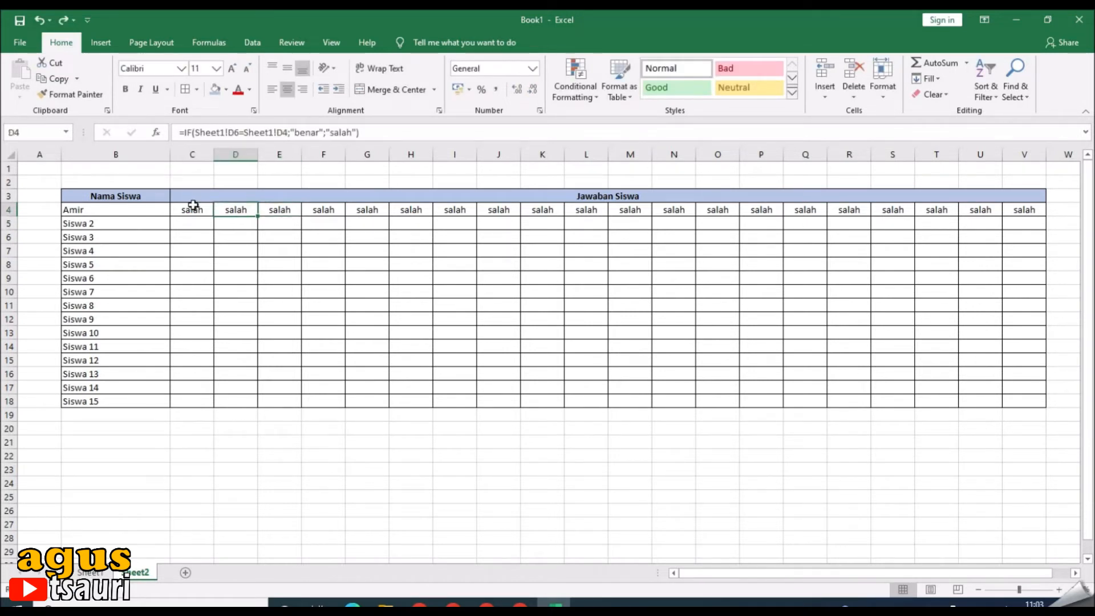
key("Left")
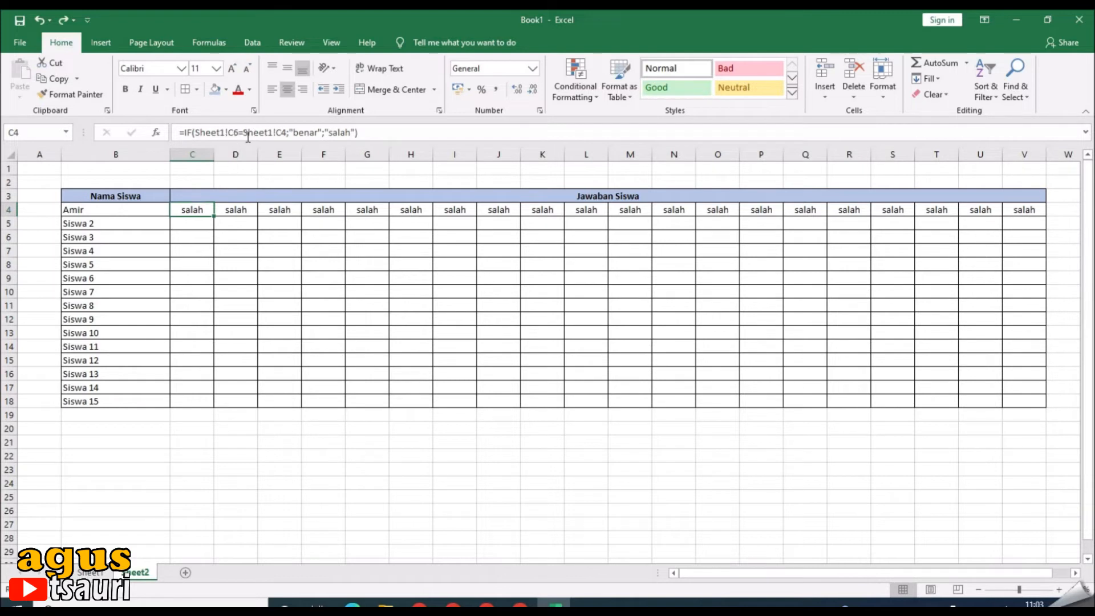
Make only the answer-key reference absolute in the C4, D4 and E4 formulas, as Sheet1!$C$4, Sheet1!$D$4 and Sheet1!$E$4.
left_click_drag(244, 132, 288, 136)
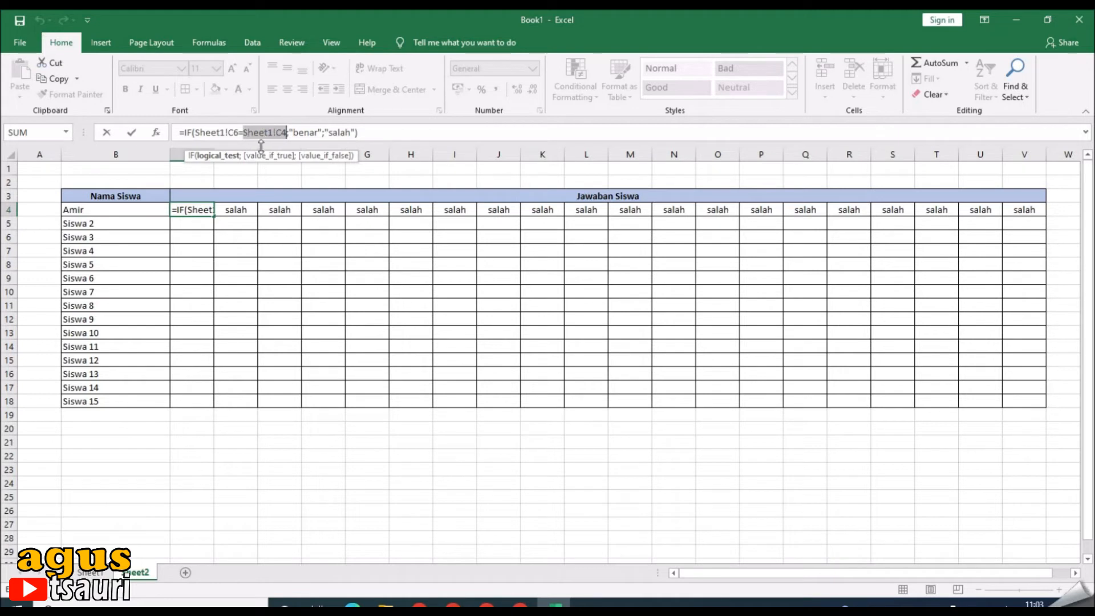
key("F4")
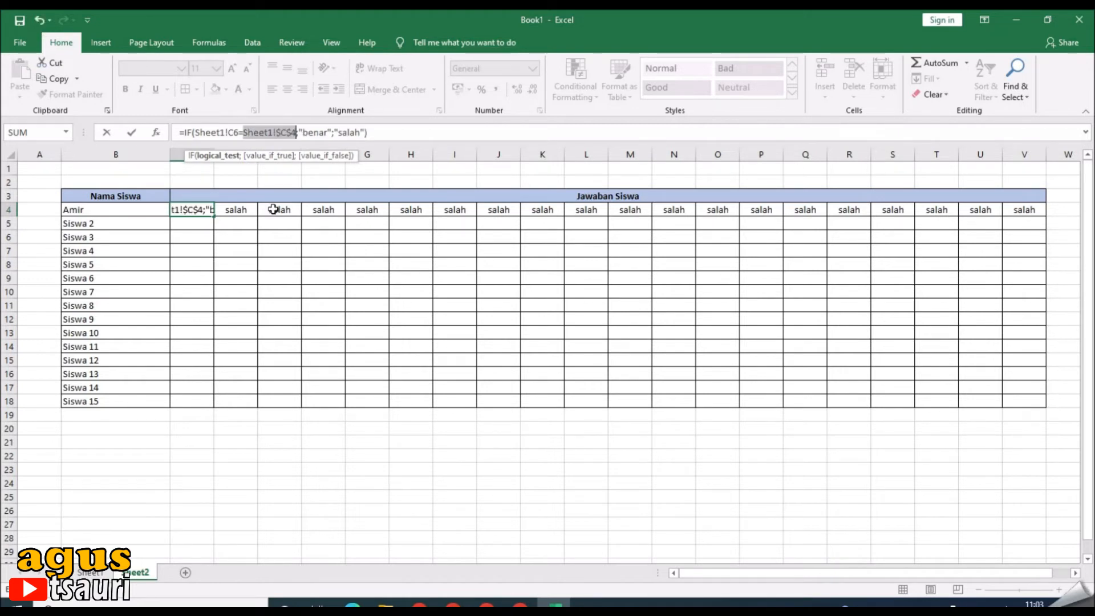
key("Return")
left_click(245, 209)
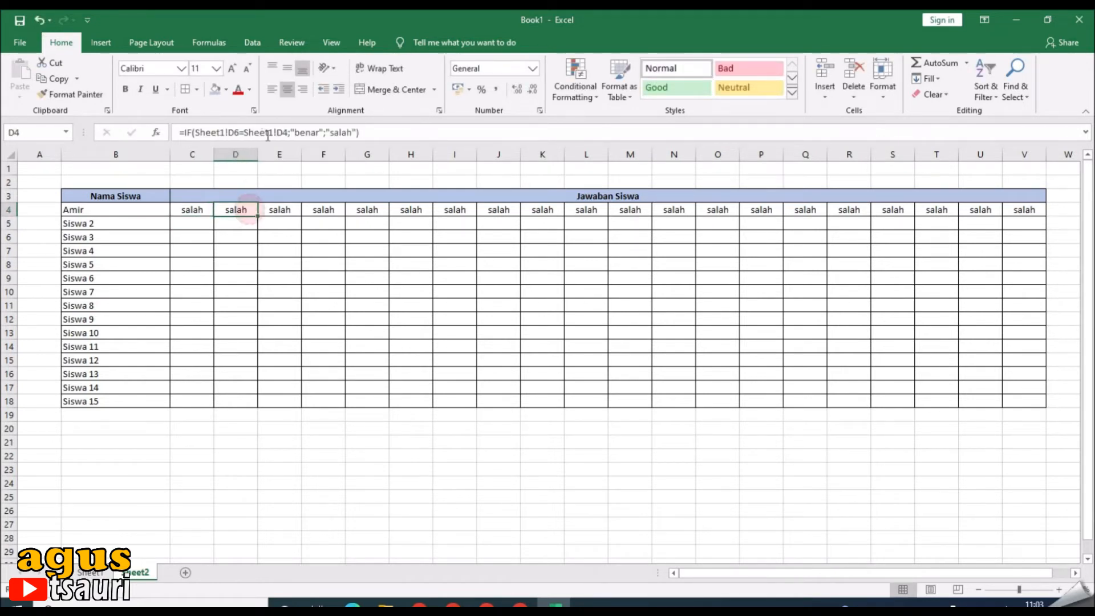
left_click_drag(244, 133, 287, 138)
key("F4")
key("Return")
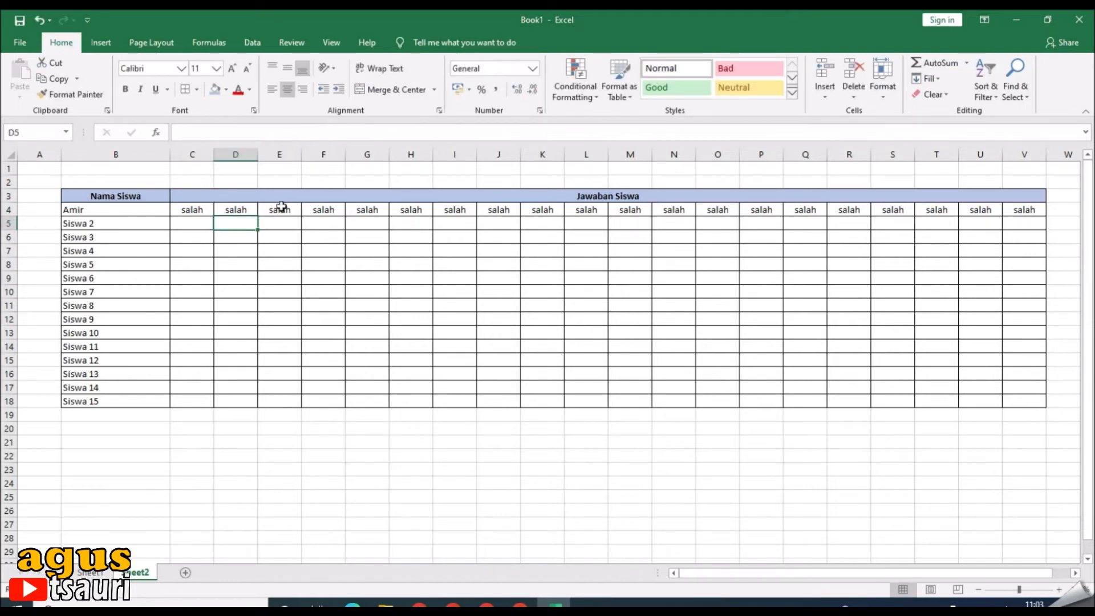
left_click(281, 206)
left_click_drag(243, 133, 286, 132)
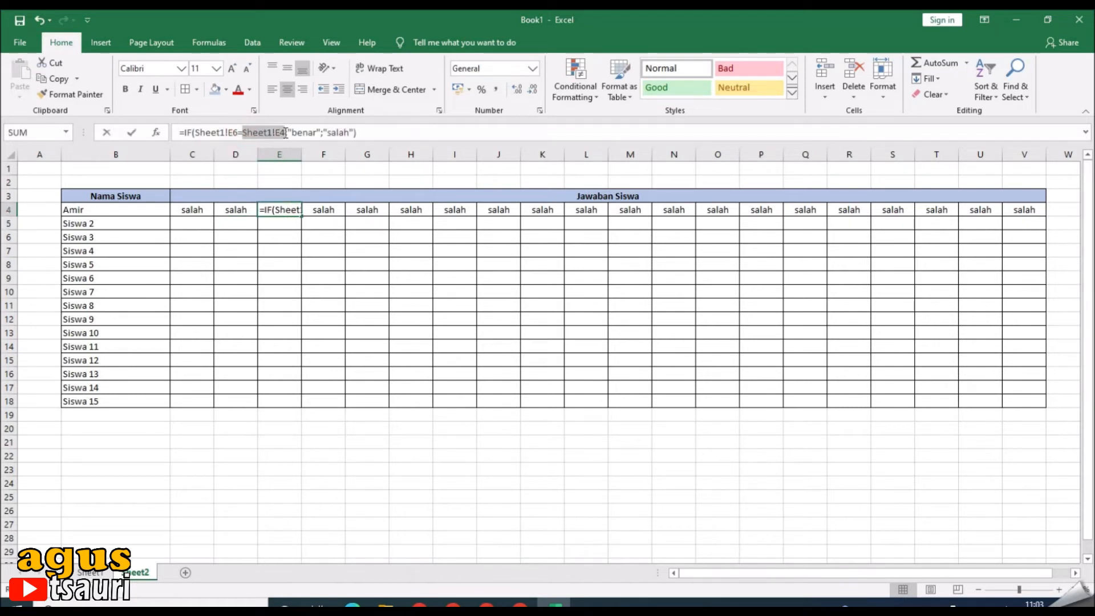
key("F4")
key("Return")
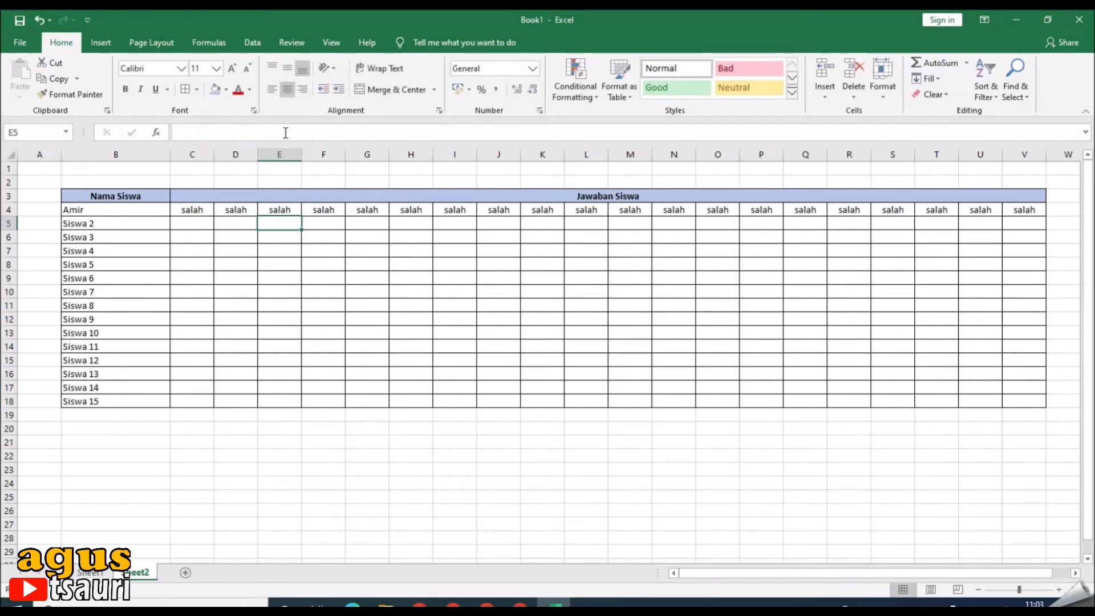
Make the answer-key reference absolute in each row 4 formula from F4 to L4, leaving the student-answer references relative.
left_click(320, 210)
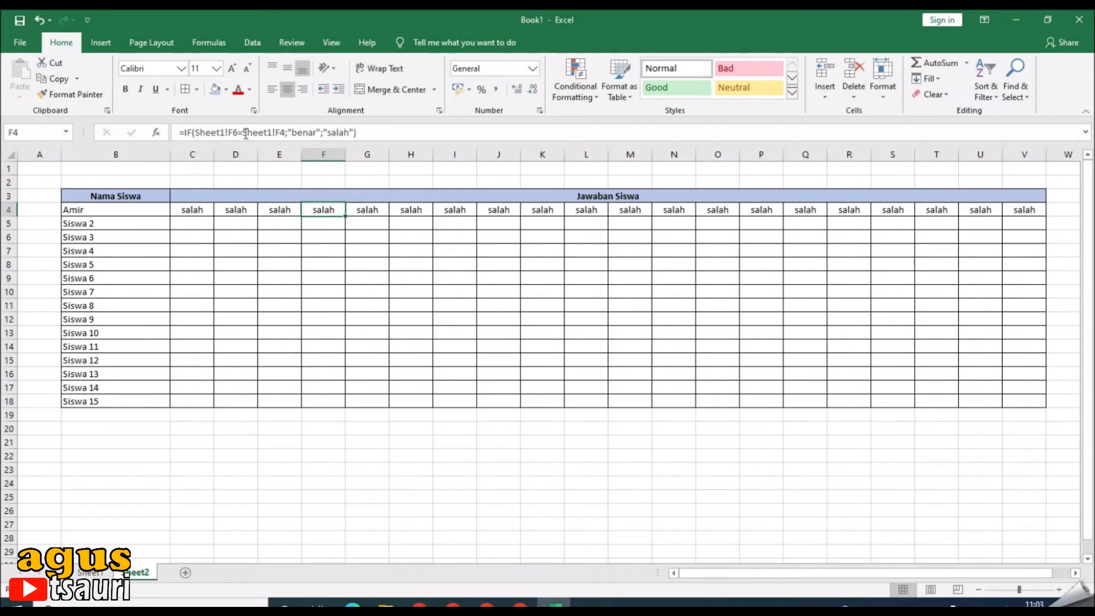
double_click(244, 132)
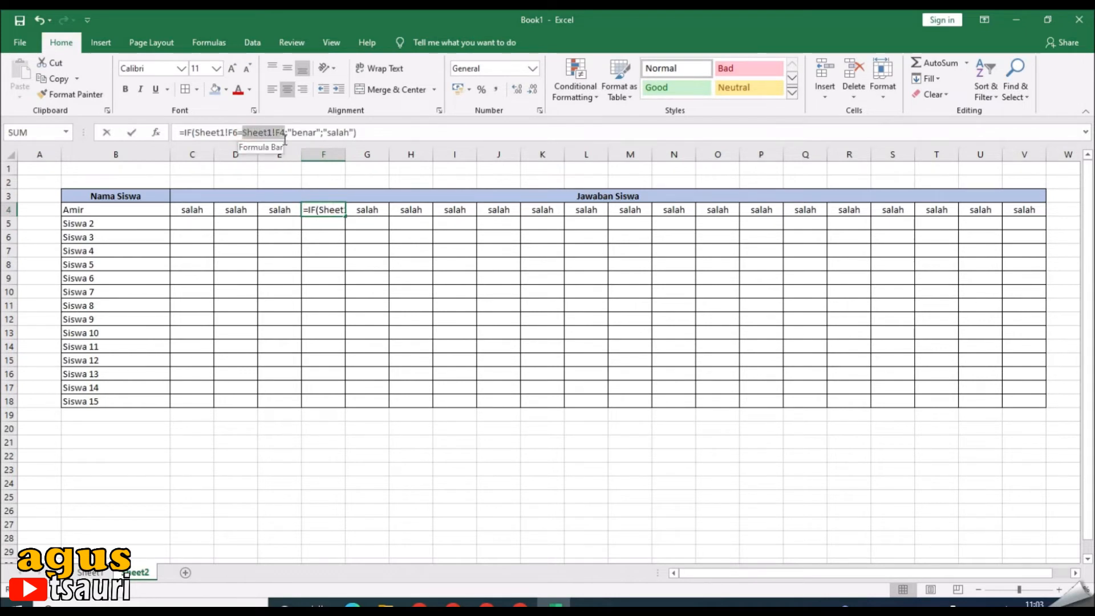
key("F4")
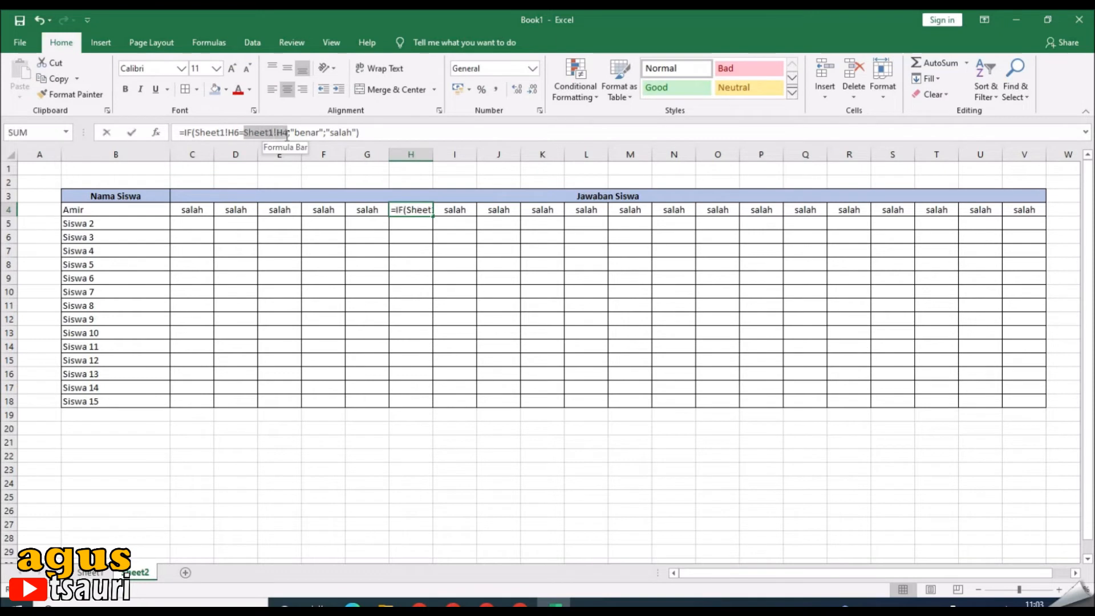
left_click(454, 210)
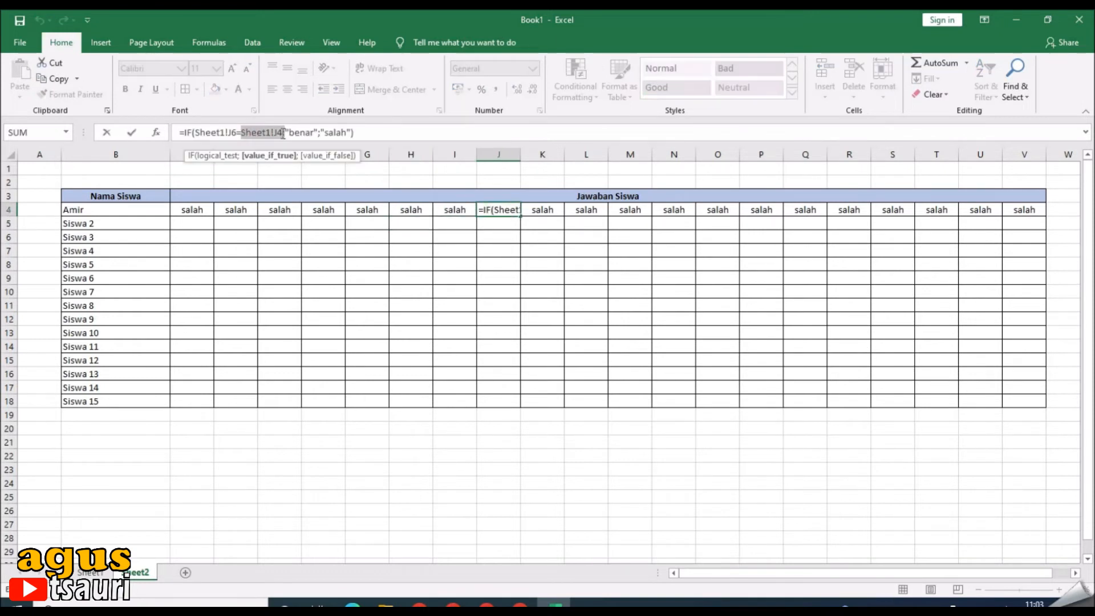
key("F4")
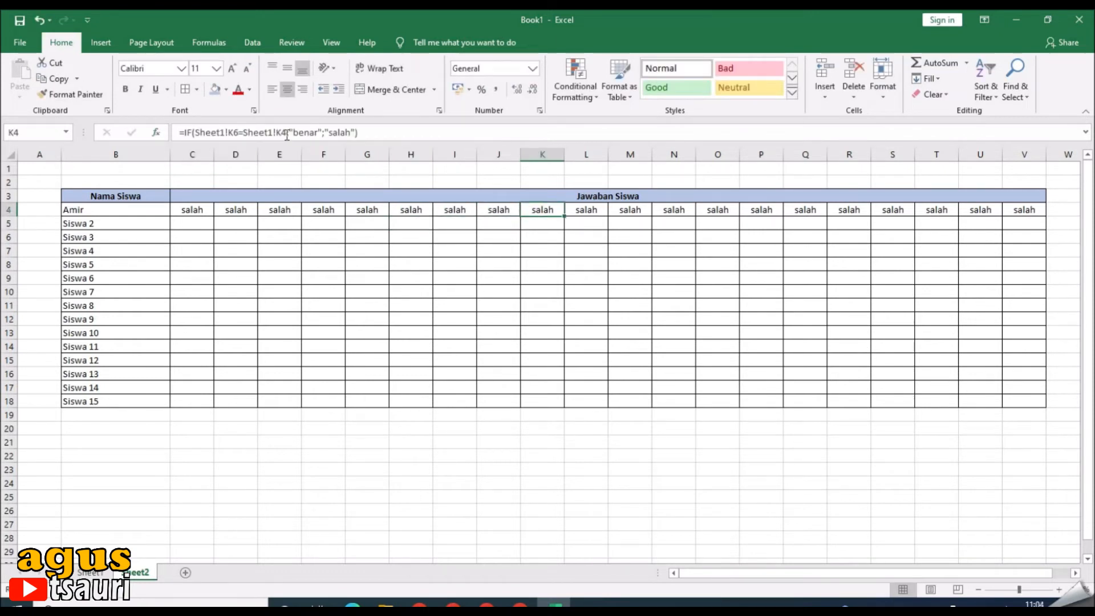
double_click(287, 132)
left_click(586, 210)
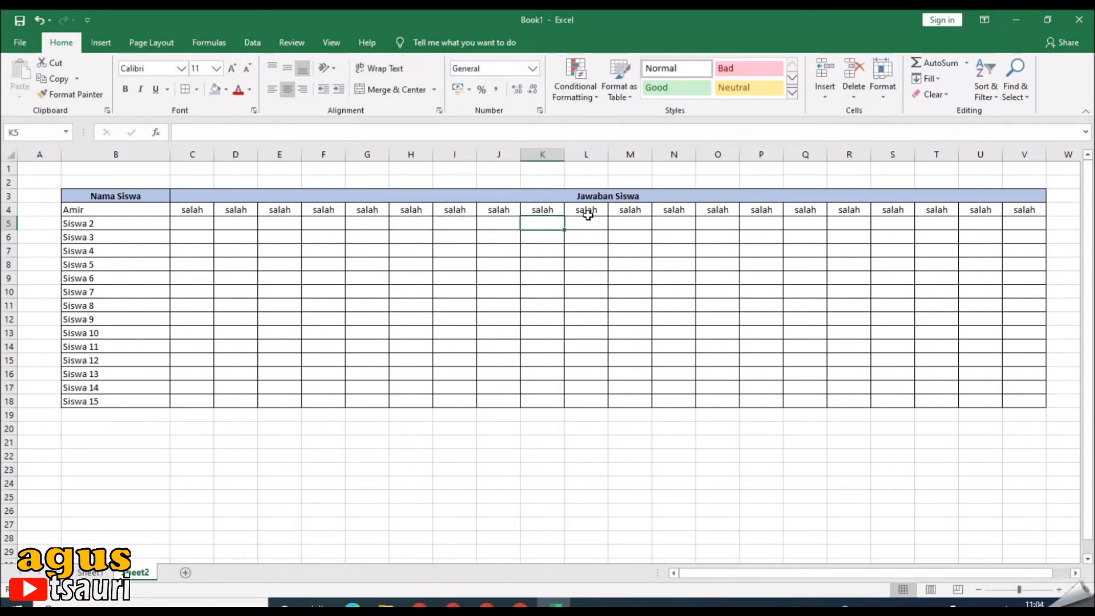
double_click(276, 132)
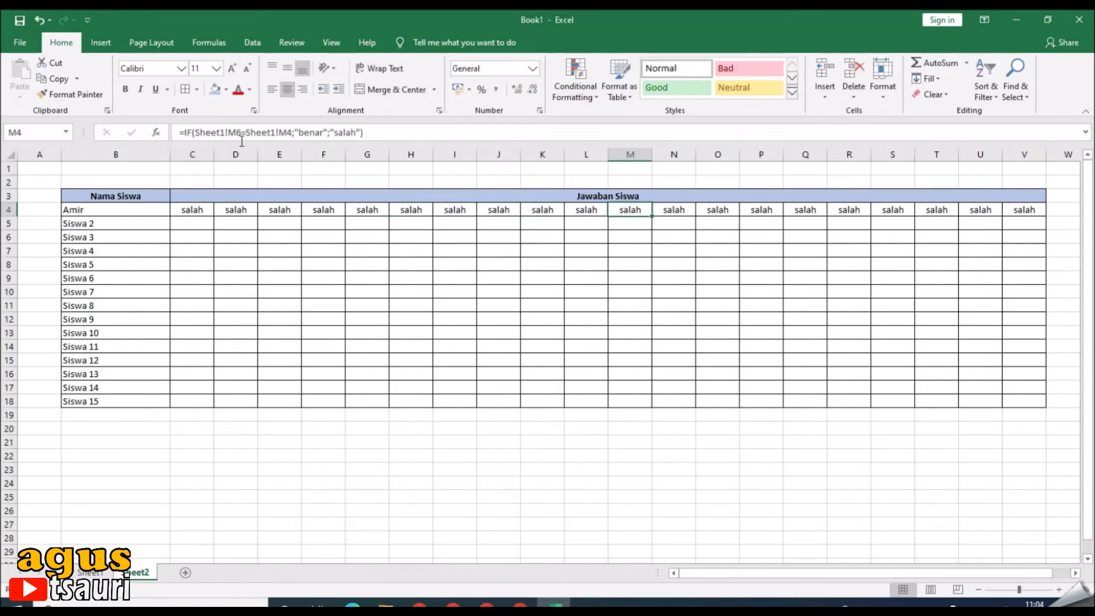
key("F4")
key("Return")
Make the answer-key reference absolute in each remaining row 4 formula from M4 to V4.
left_click_drag(245, 135, 287, 134)
left_click(674, 209)
key("F4")
key("Return")
left_click(718, 210)
key("F4")
key("Return")
left_click(761, 209)
key("F4")
key("Return")
left_click(805, 210)
key("F4")
key("Return")
left_click(849, 210)
key("F4")
key("Return")
left_click(893, 209)
key("F4")
key("Return")
left_click(937, 210)
key("F4")
key("Return")
left_click(981, 210)
key("F4")
key("Return")
left_click(1024, 210)
left_click(244, 134)
left_click_drag(245, 133, 288, 135)
key("F4")
key("Return")
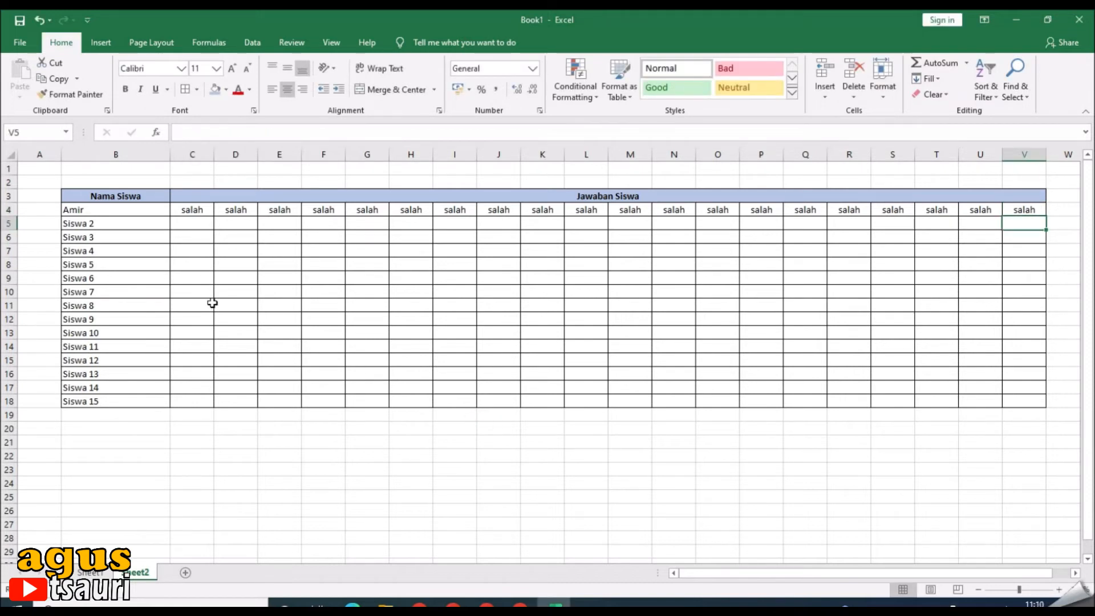
Number the question columns 1 to 20 in C2:V2 above the table and centre the numbers.
left_click(202, 186)
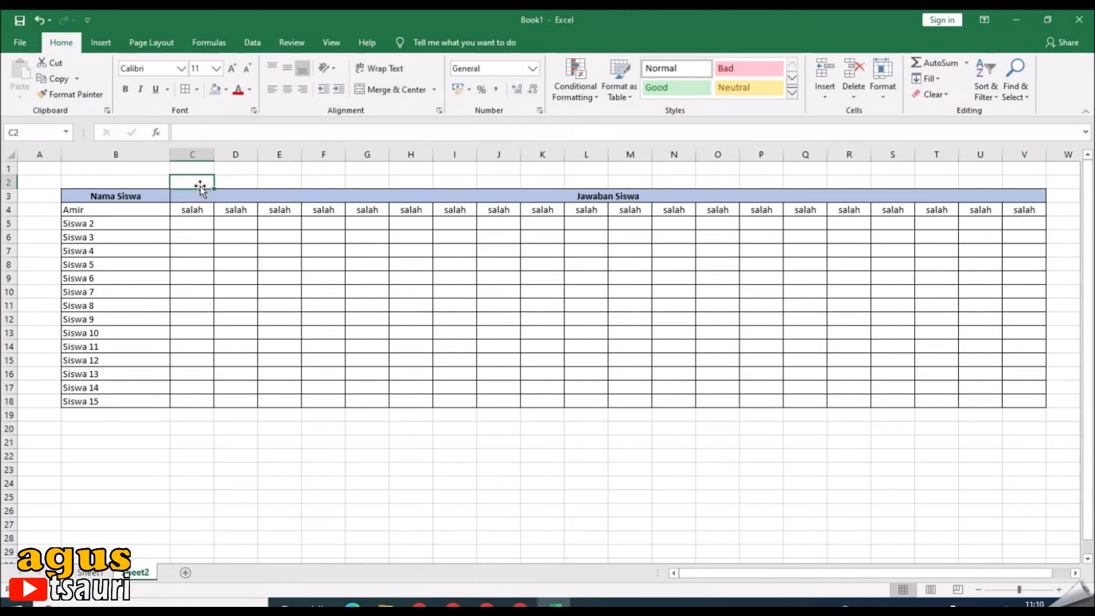
type("1")
key("Tab")
type("2")
key("Tab")
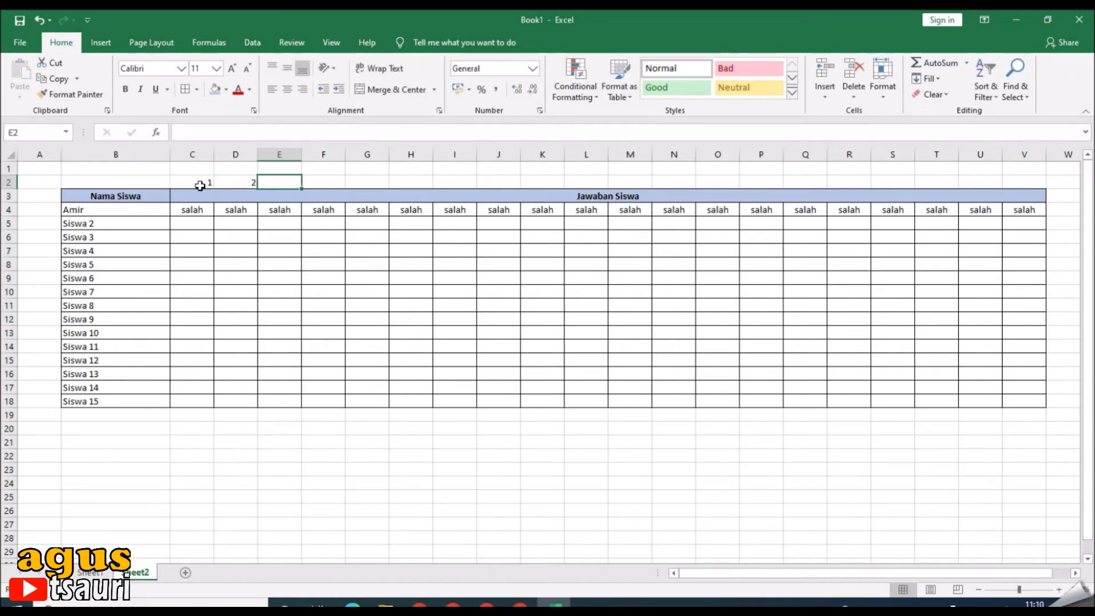
type("3")
key("Tab")
left_click_drag(200, 186, 1040, 189)
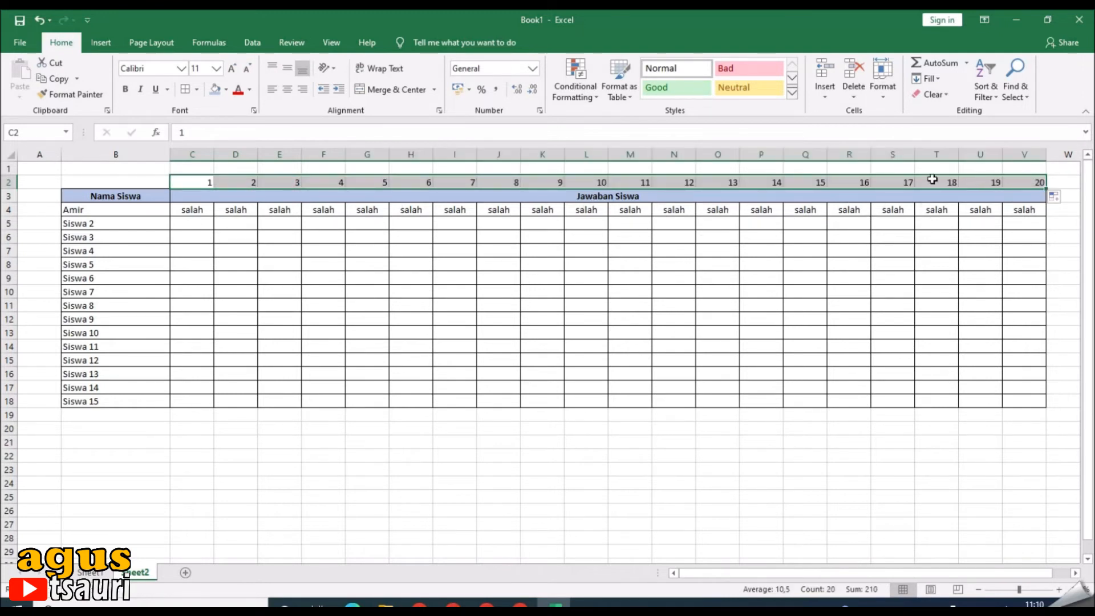
left_click(287, 89)
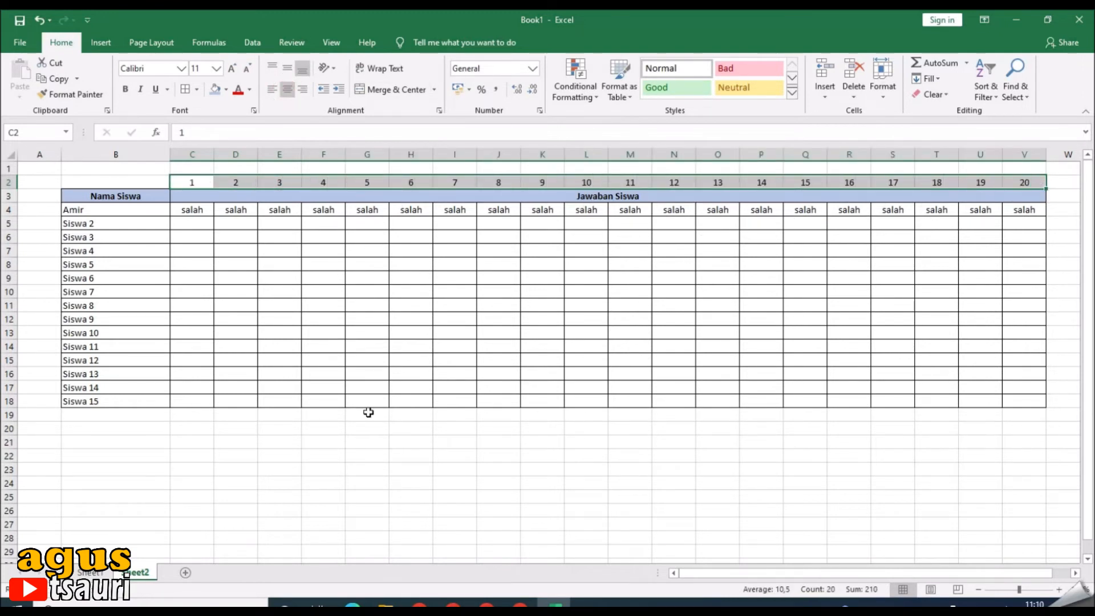
Fill the C4:V4 formulas down to row 18 for all students and check the references in C5 and C4.
left_click(370, 425)
left_click_drag(194, 209, 1055, 416)
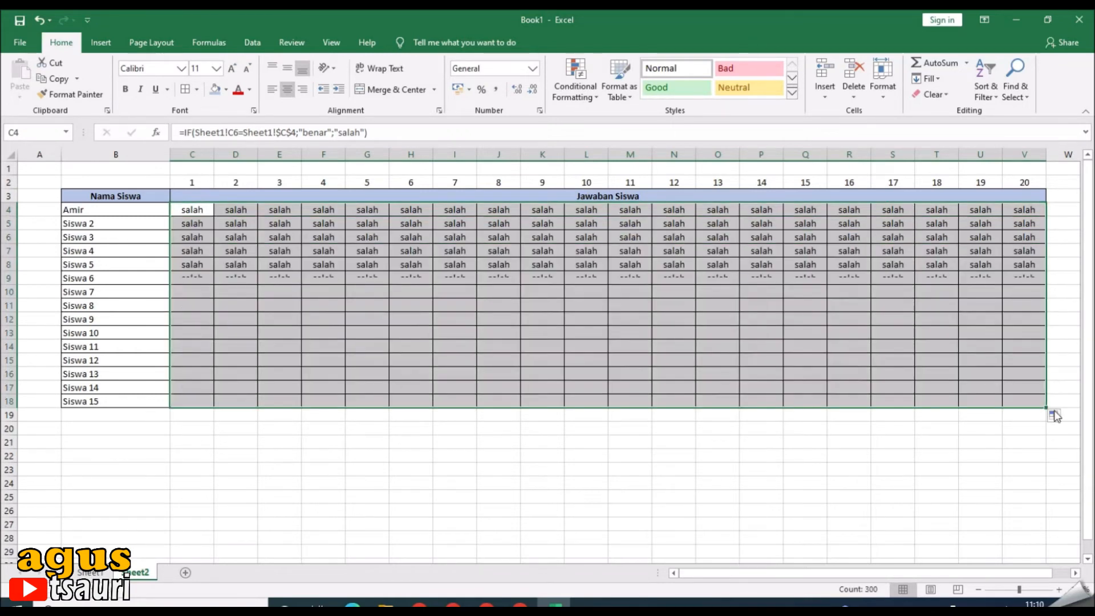
left_click(454, 469)
left_click(194, 223)
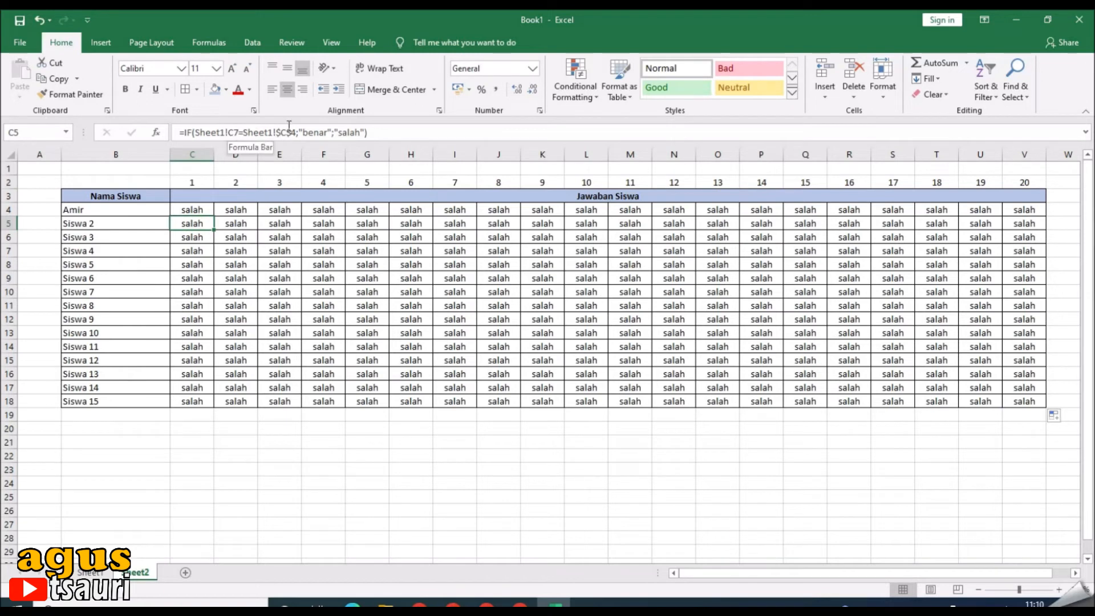
left_click(187, 211)
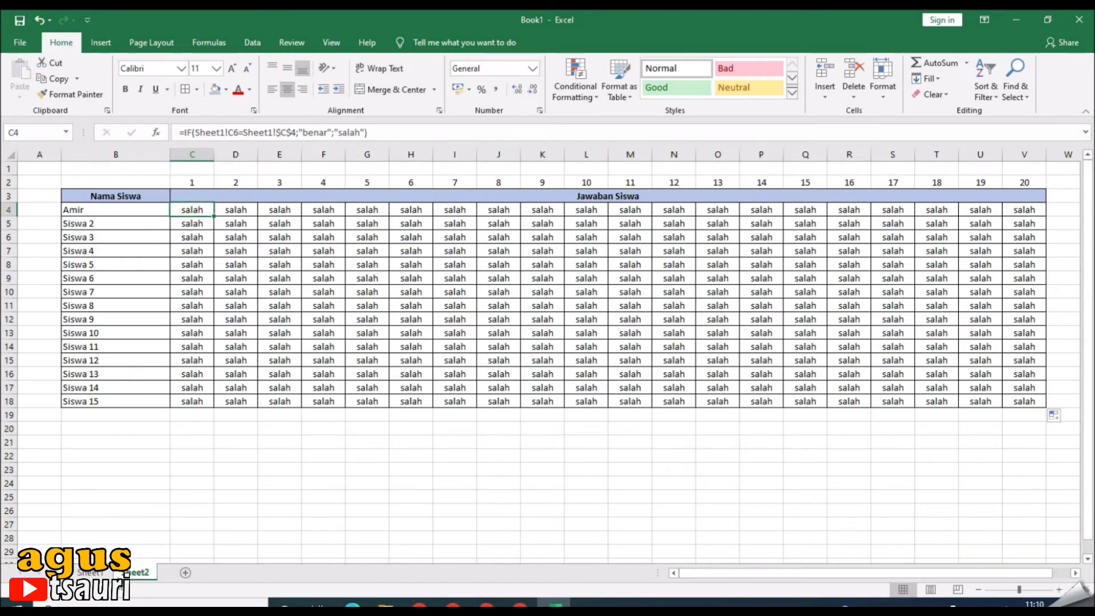
On Sheet1, enter A as the first student's answer in C6 and centre the answer grid C6:V20.
left_click(92, 572)
left_click(310, 250)
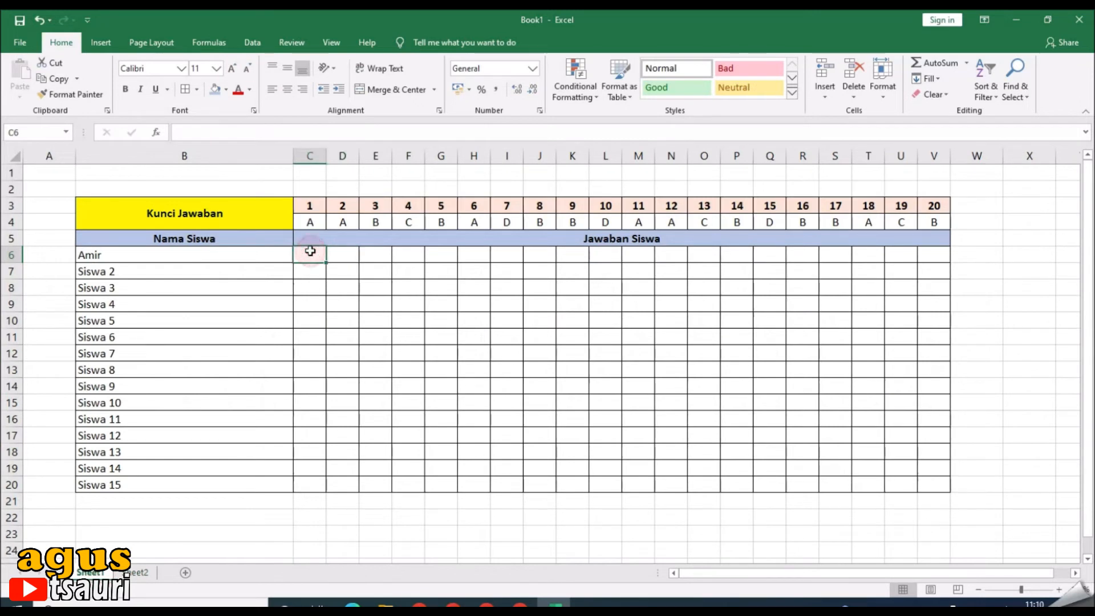
type("A")
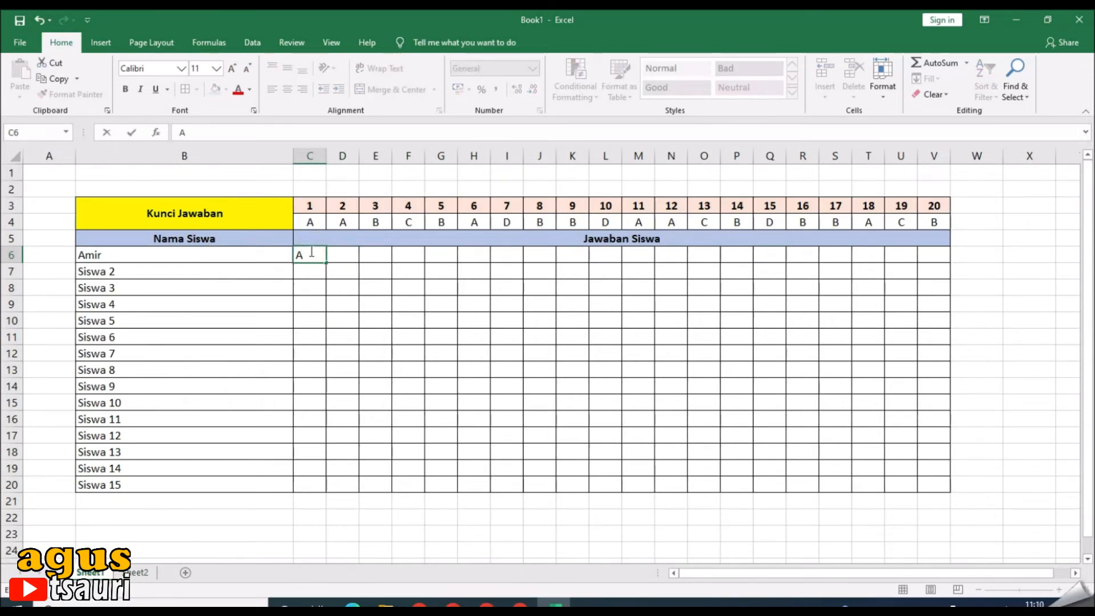
key("Return")
left_click_drag(309, 251, 941, 476)
left_click(287, 89)
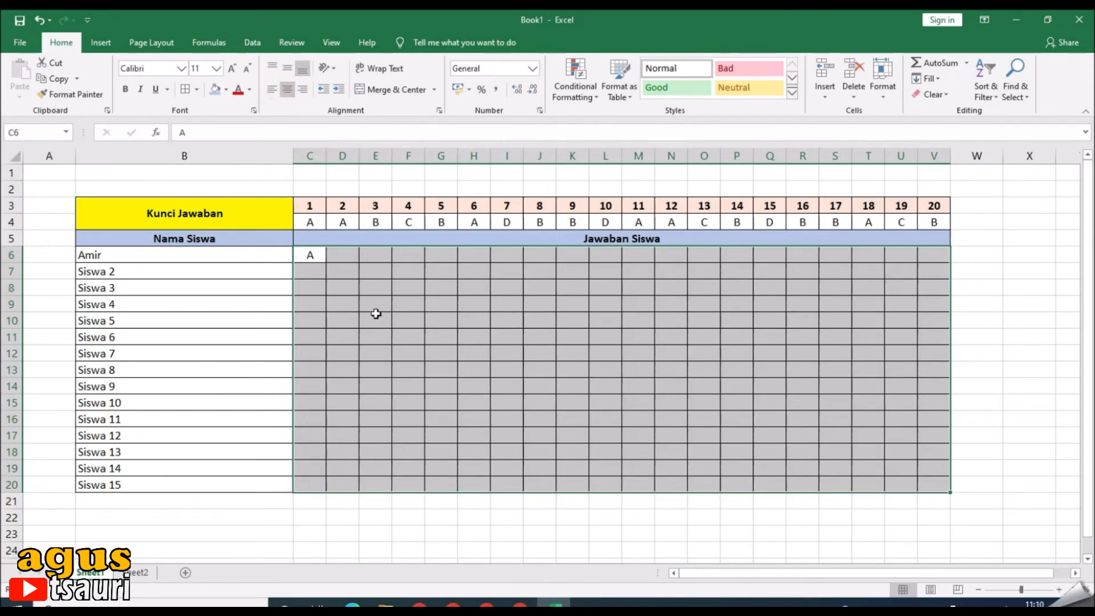
left_click(374, 310)
Enter A as the question 1 answer for Siswa 2 through Siswa 15 in C7:C20.
left_click(308, 275)
type("A")
key("Return")
type("A")
key("Return")
type("A")
key("Return")
type("A A")
key("Return")
type("A A A A")
key("Return")
key("Return")
type("AA")
key("Return")
type("A")
key("Return")
type("A")
key("Return")
type("A")
key("Return")
key("Return")
type("A")
key("Return")
type("A")
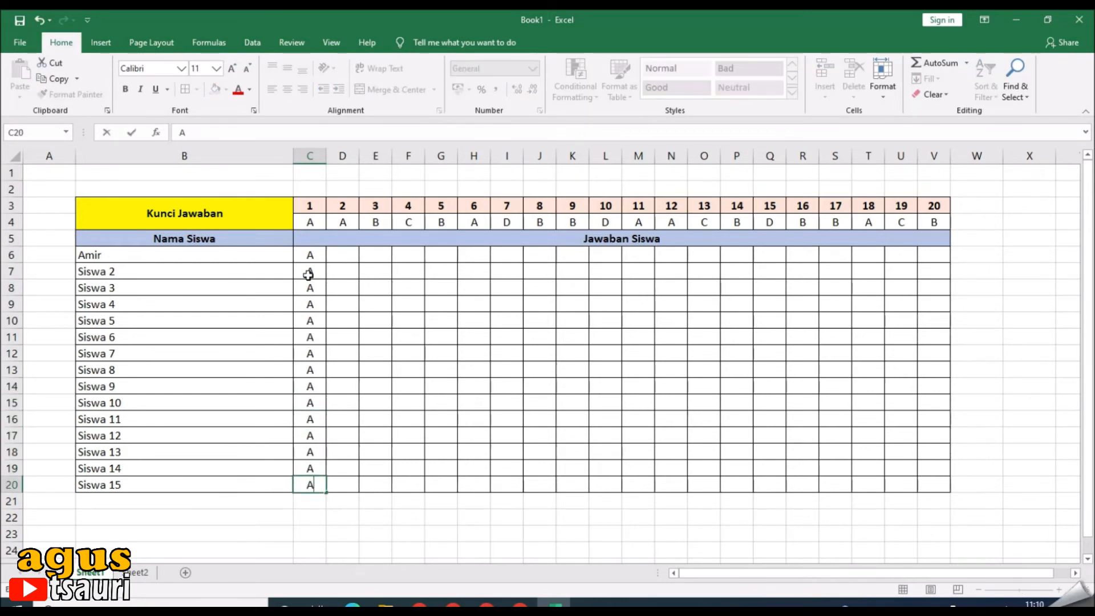
Enter the question 2 answers in D6:D20 as A, A, A, A, C, A, B, A, A, A, A, B, B, A, A.
left_click(334, 256)
type("A")
key("Return")
type("A")
key("Return")
type("A")
key("Return")
type("A")
key("Return")
type("C")
key("Return")
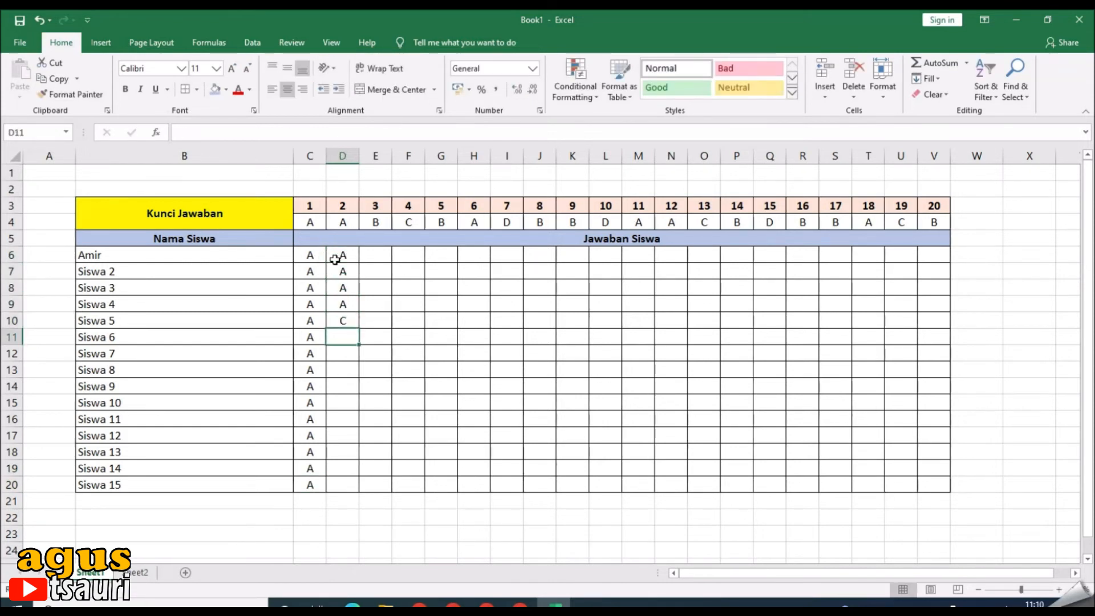
type("A")
key("Return")
type("B")
key("Return")
type("A")
key("Return")
type("A")
key("Return")
type("A")
key("Return")
type("A")
key("Return")
type("B")
key("Return")
type("B")
key("Return")
type("A")
key("Return")
type("A")
key("Return")
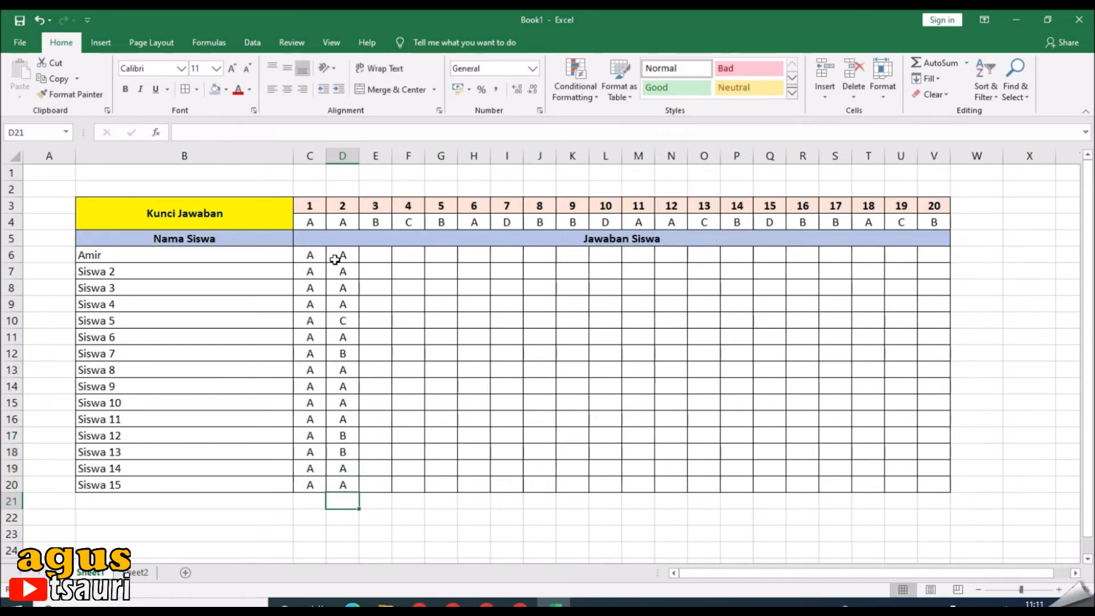
Check the benar and salah results for all students and questions on Sheet2.
left_click(139, 572)
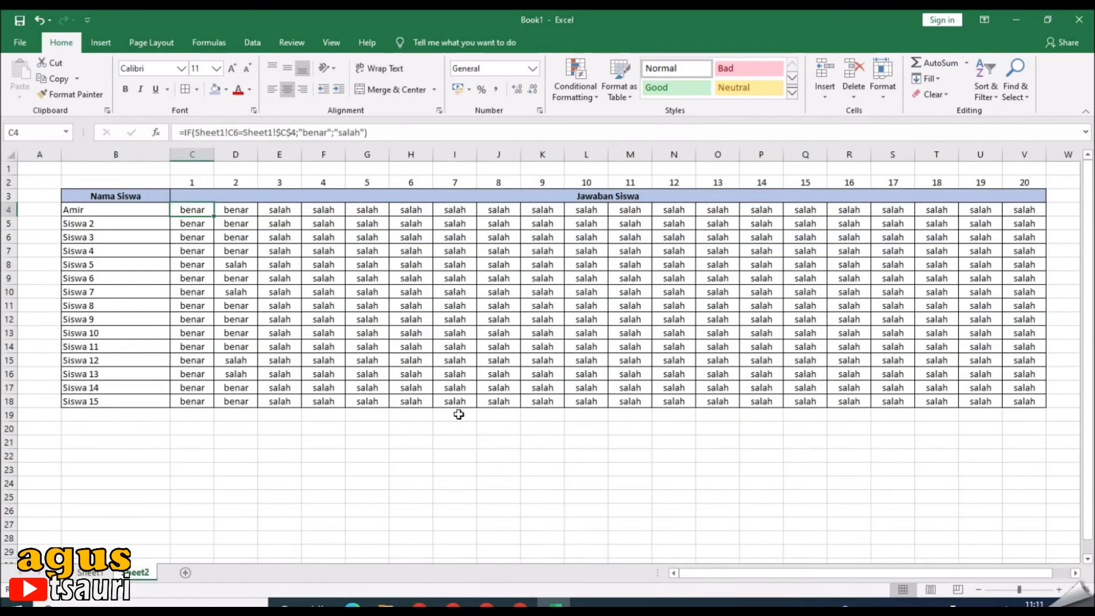
left_click_drag(201, 209, 1025, 401)
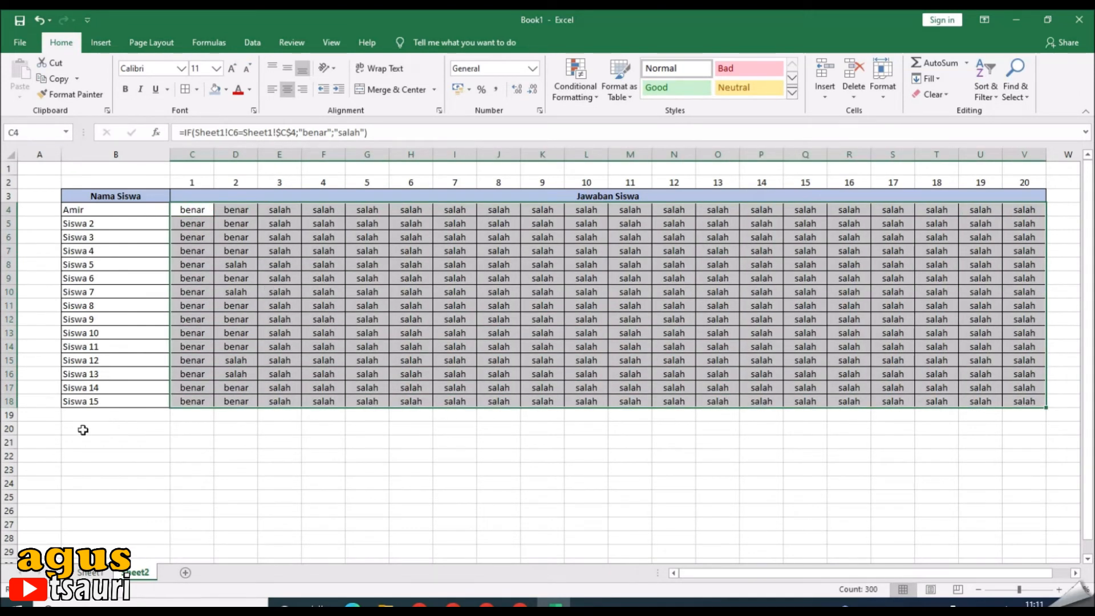
left_click(235, 227)
Make rows 4 to 18 taller and middle-align their contents, with the student names in B4:B18 left-aligned.
left_click_drag(9, 210, 7, 415)
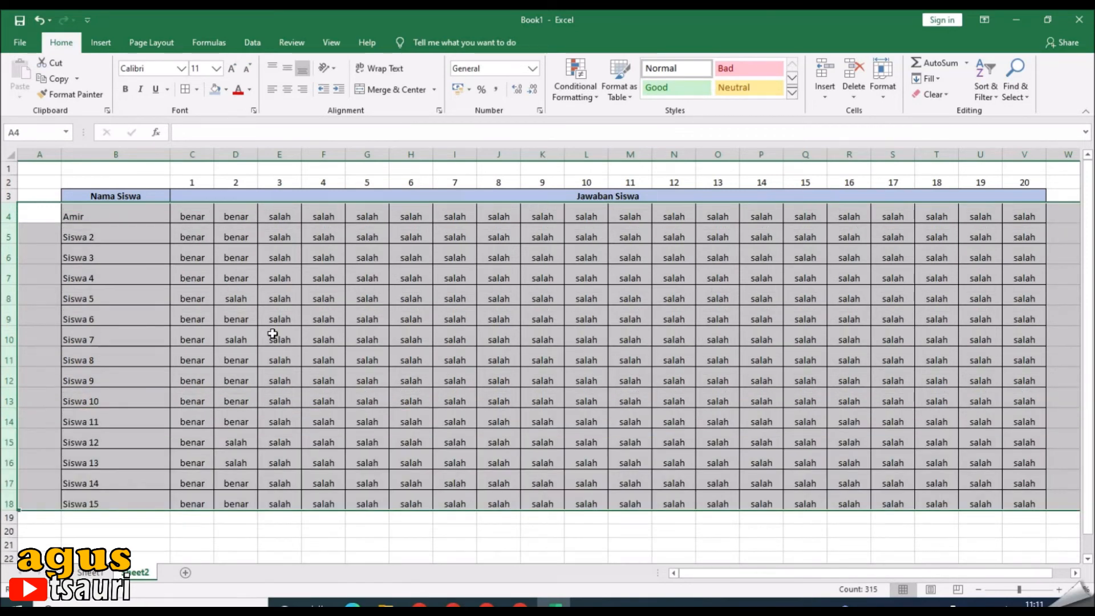
left_click(288, 90)
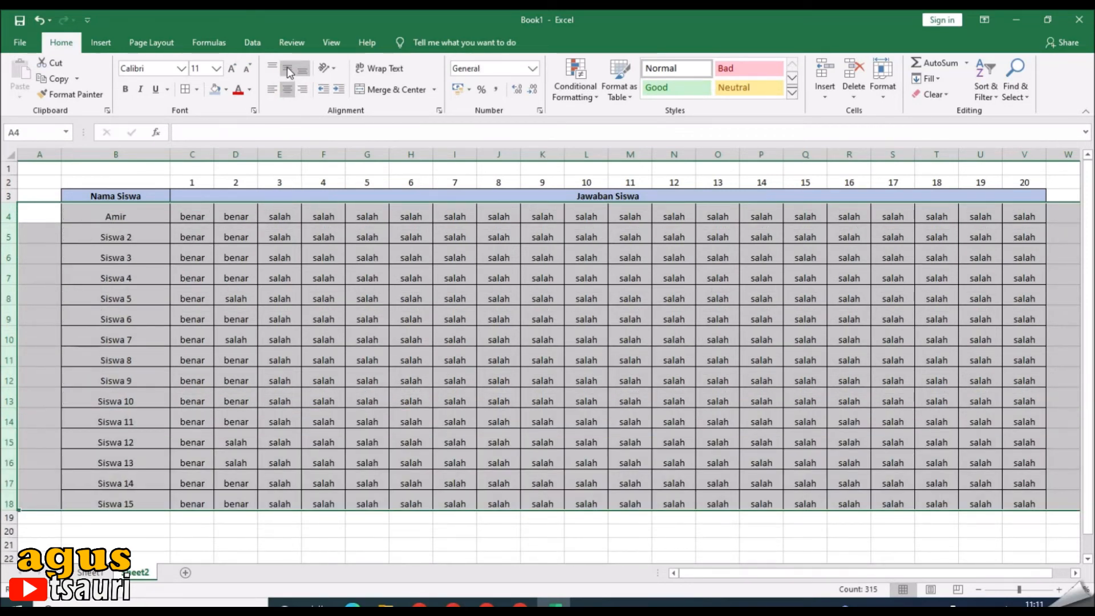
left_click(287, 67)
left_click(269, 277)
left_click_drag(120, 219, 150, 496)
left_click(272, 89)
Create a conditional formatting rule for C4:V18 that formats only cells with specific text containing benar.
left_click_drag(197, 213, 1021, 503)
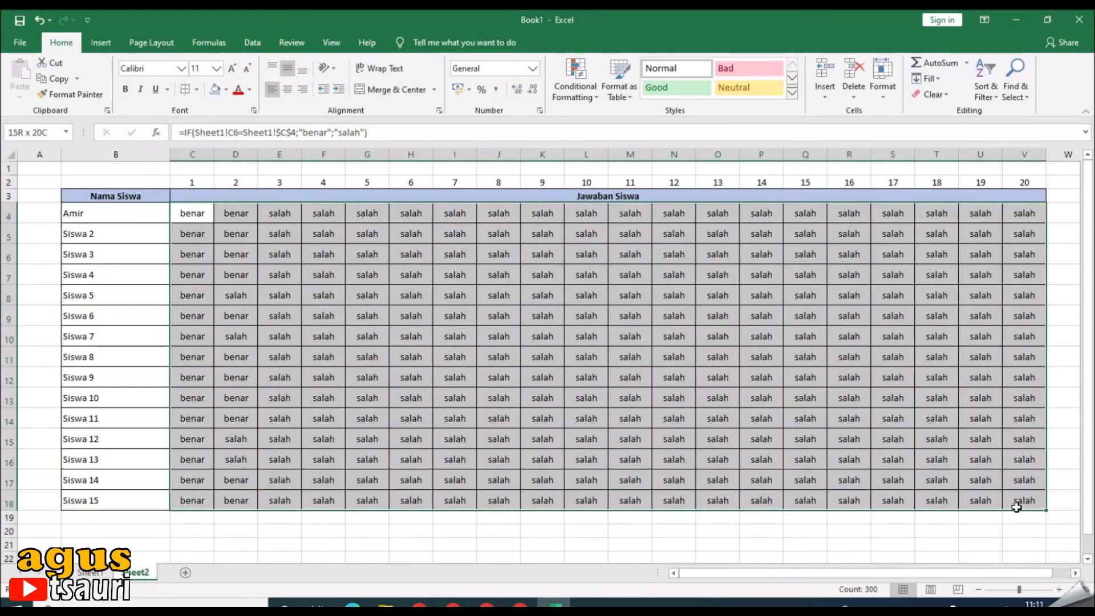
left_click(253, 43)
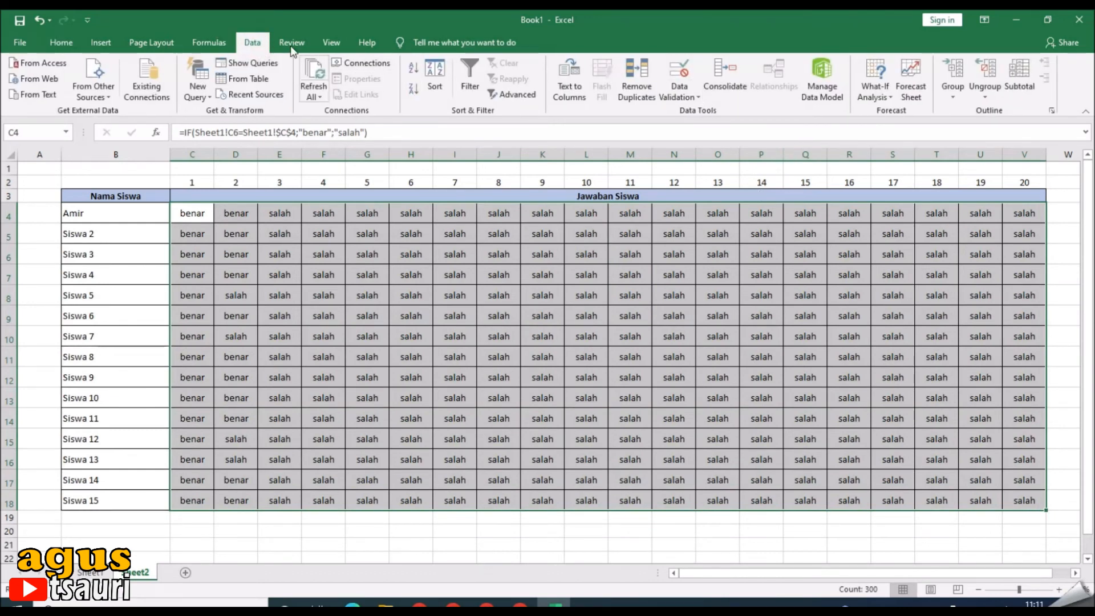
left_click(61, 43)
left_click(575, 91)
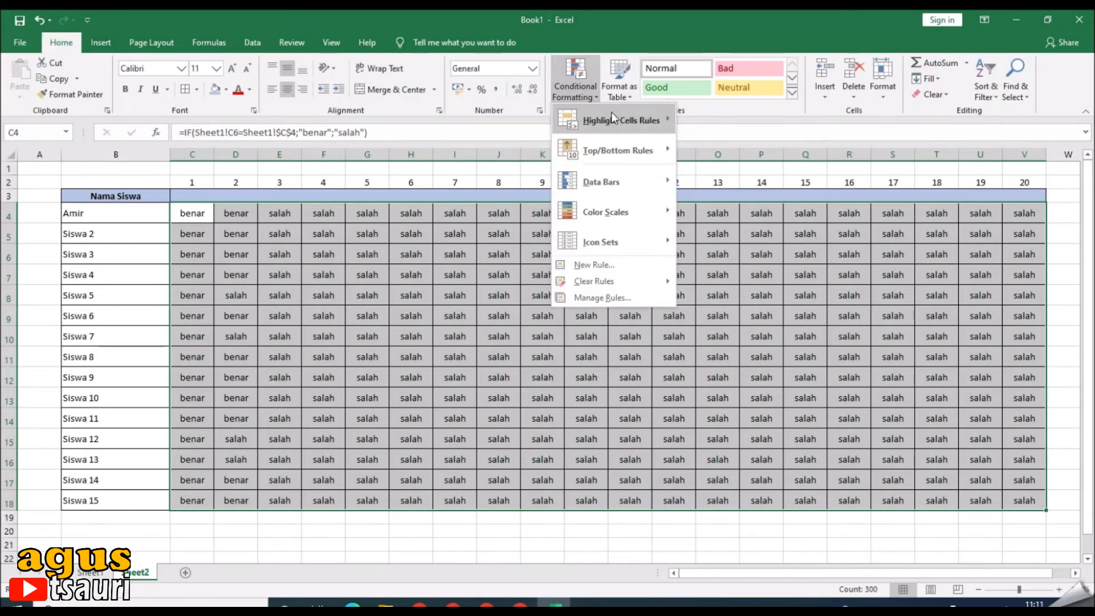
left_click(601, 298)
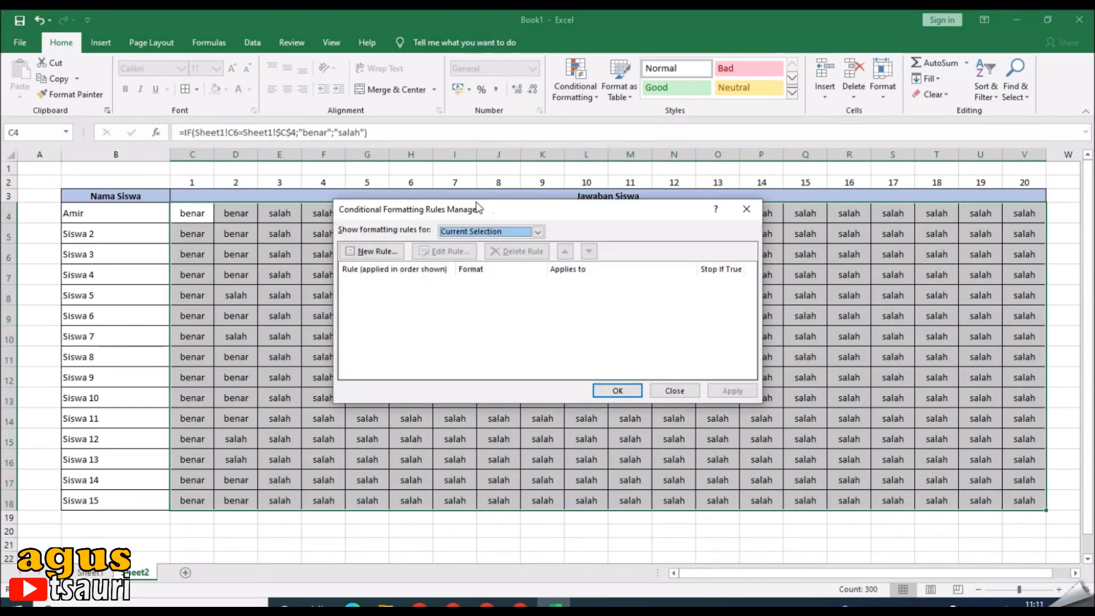
left_click(372, 251)
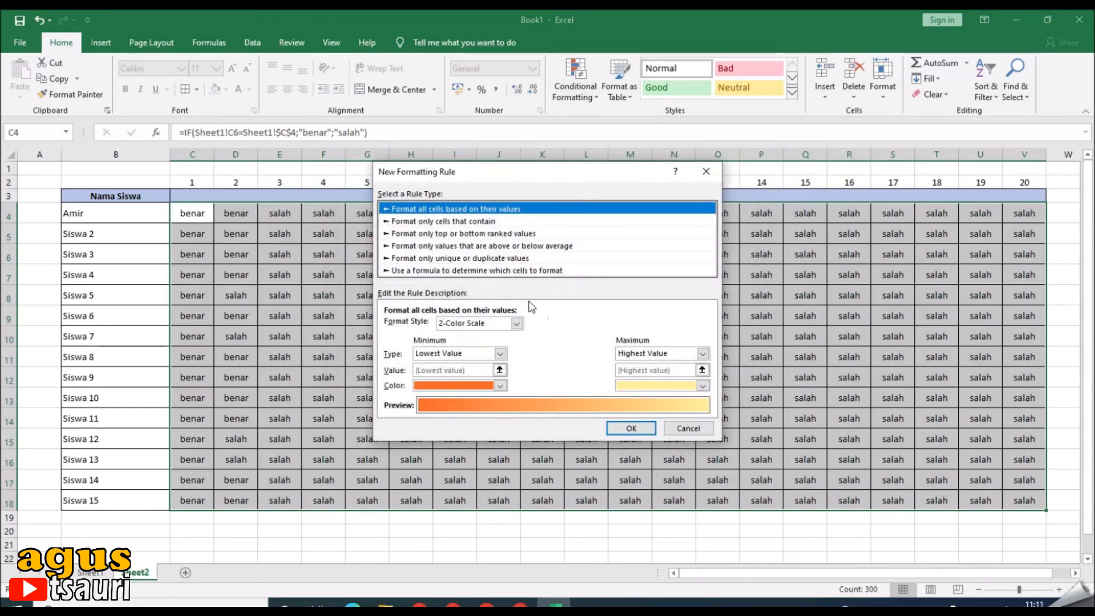
left_click(439, 221)
left_click(454, 325)
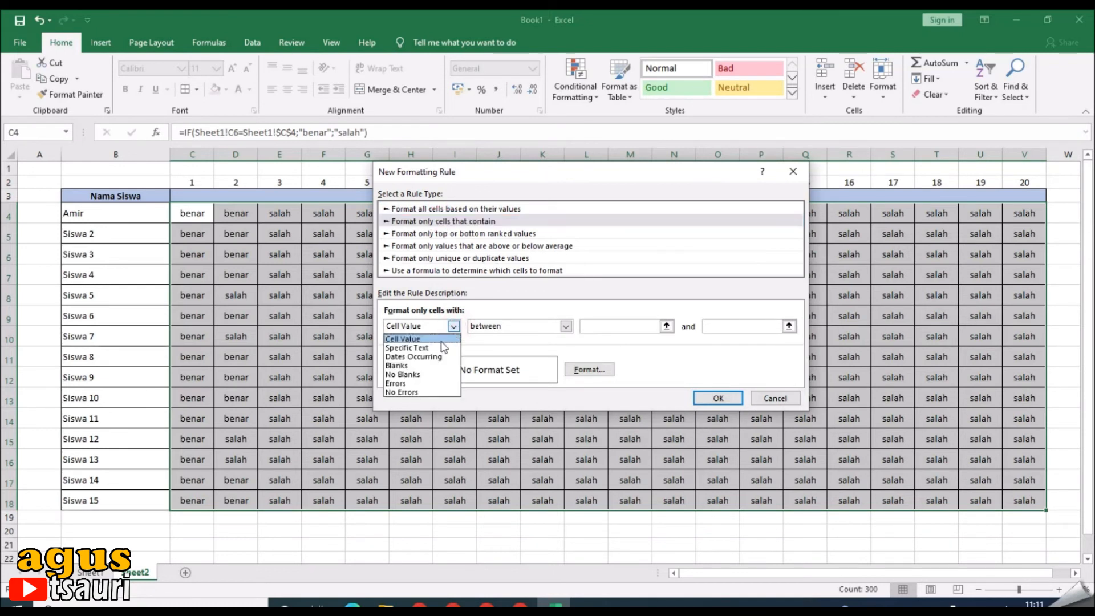
left_click(411, 347)
left_click(571, 327)
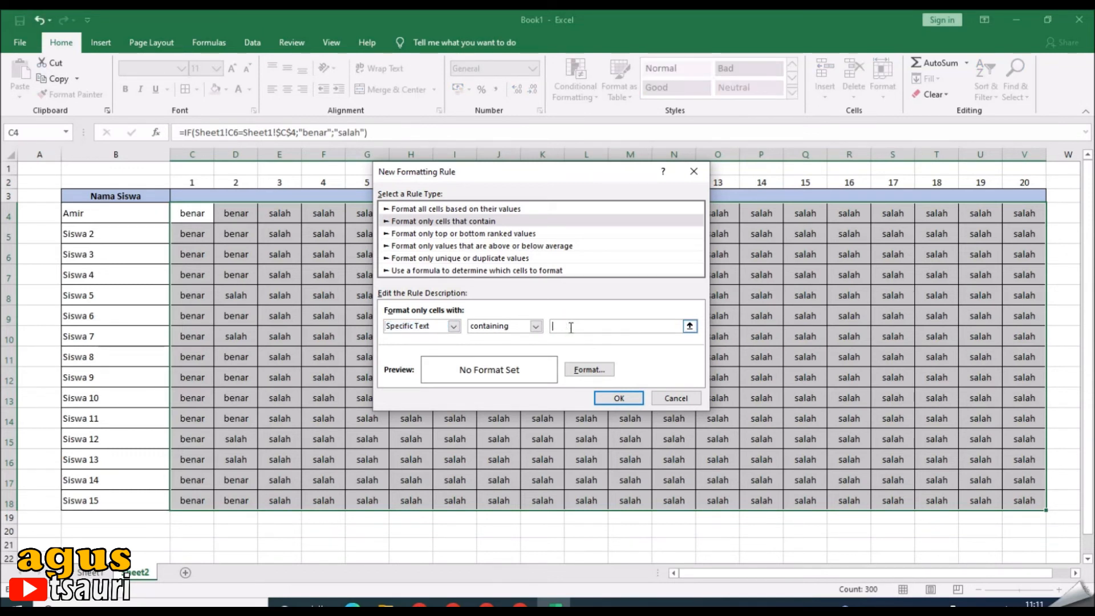
type("benar")
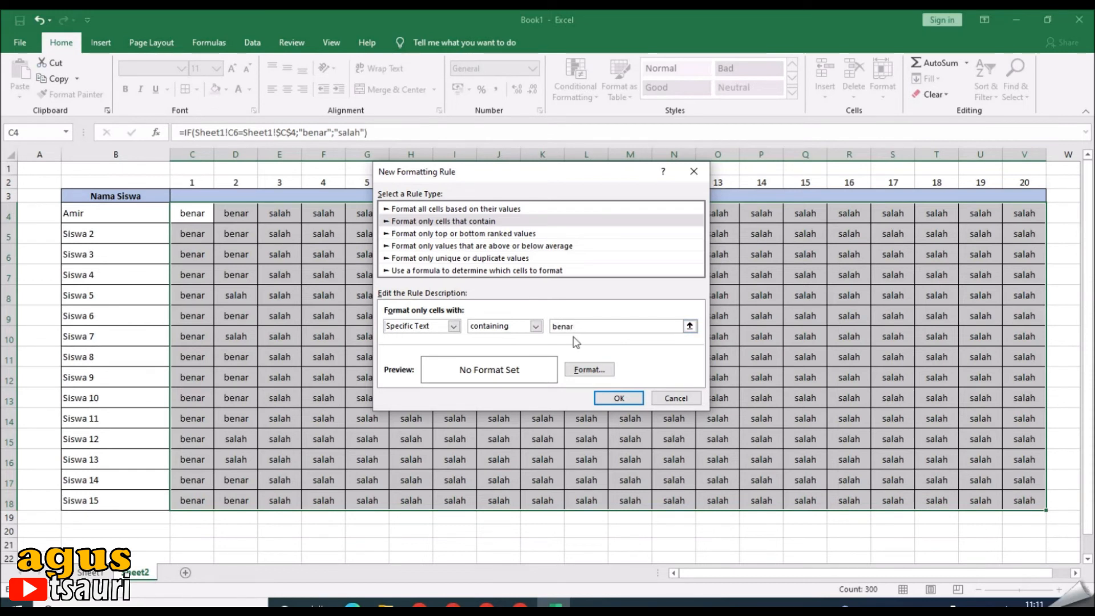
Give the benar rule a green background fill and add it to the rules list.
left_click(572, 370)
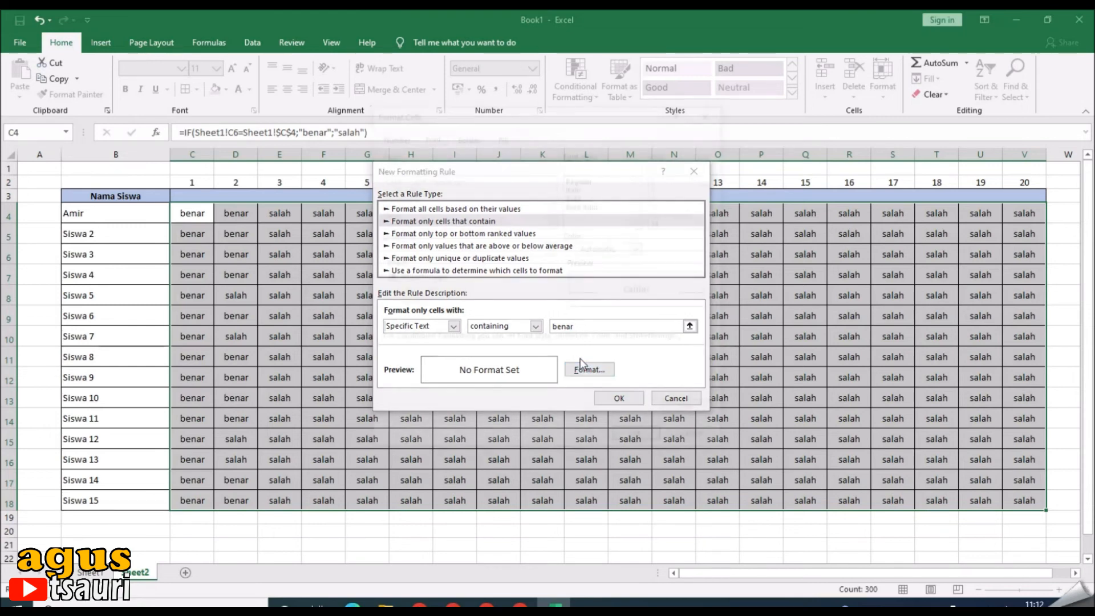
left_click(464, 135)
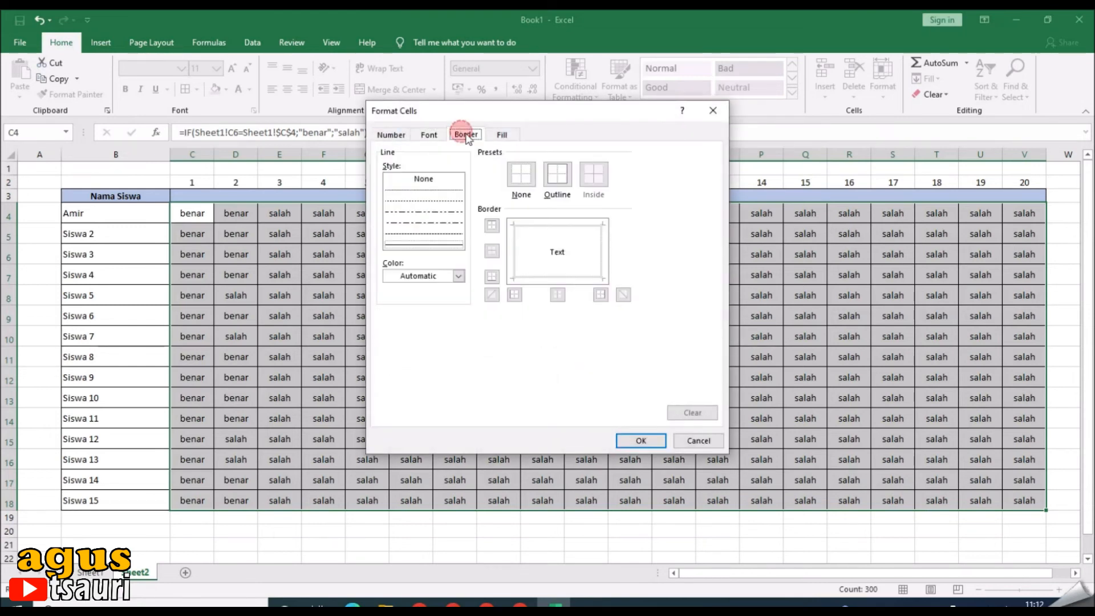
left_click(507, 135)
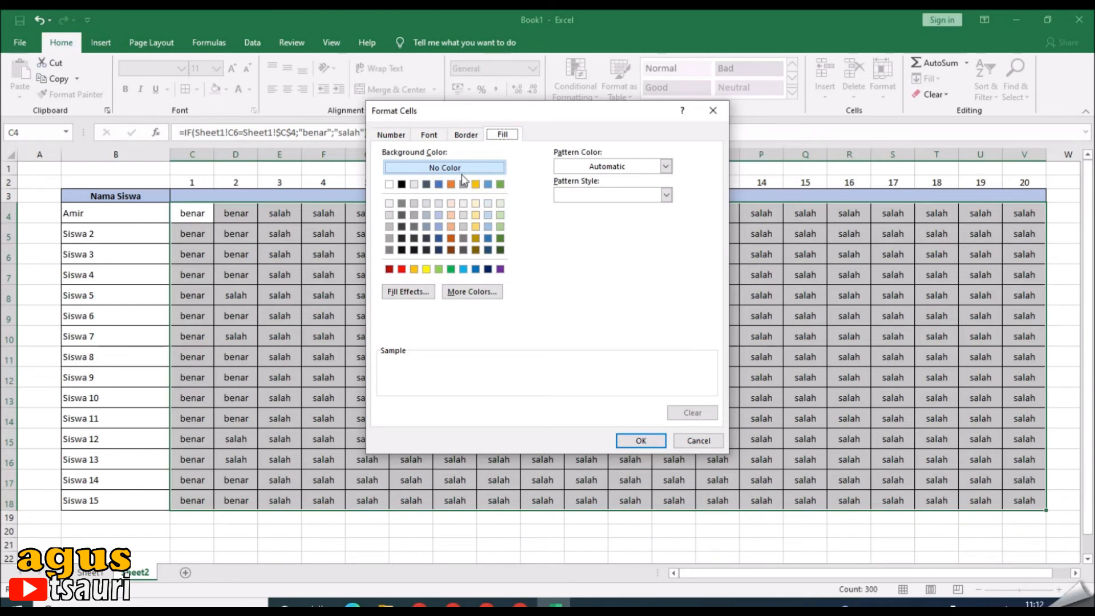
left_click(462, 268)
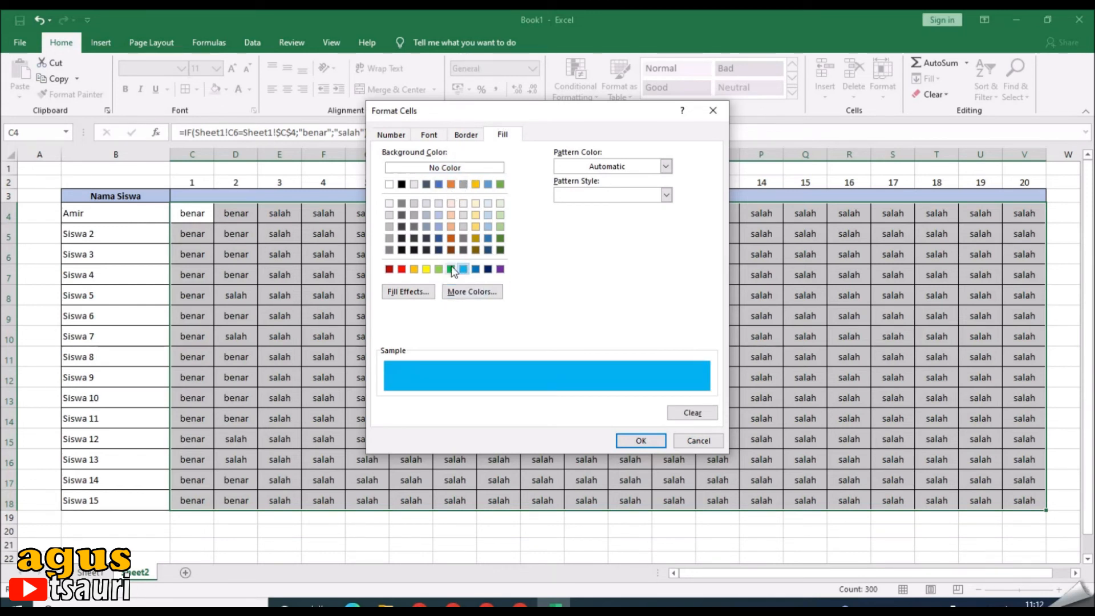
left_click(451, 268)
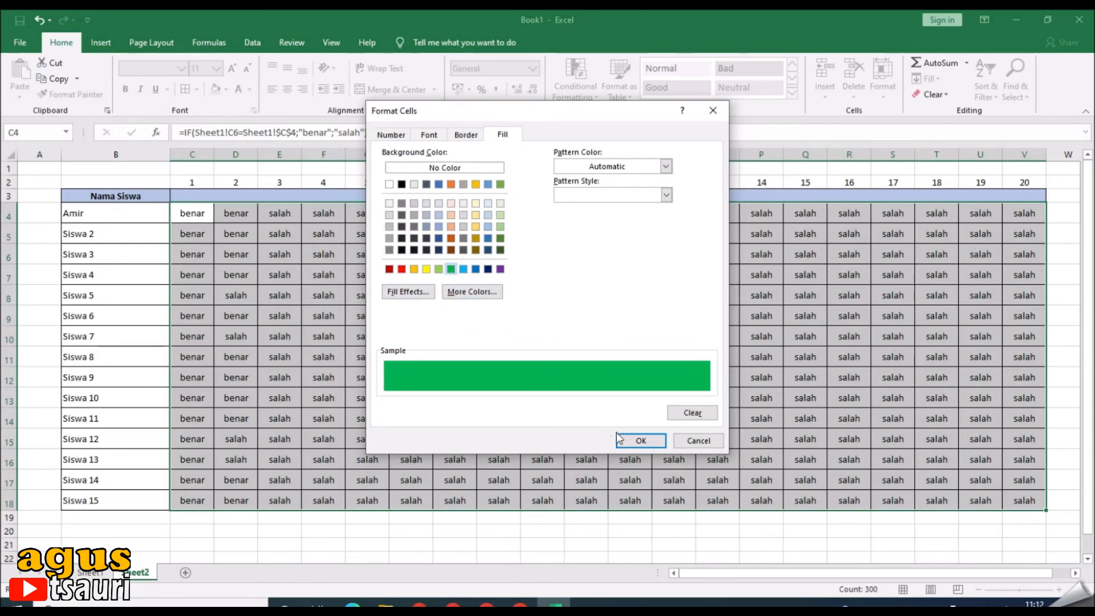
left_click(640, 440)
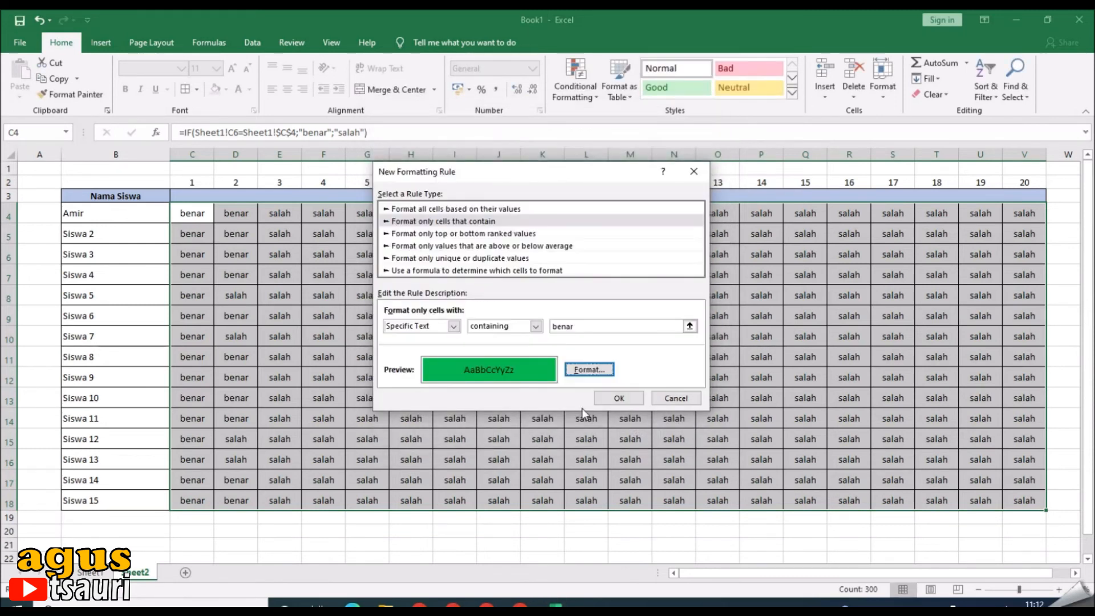
left_click(626, 399)
Create a second rule for cells with specific text containing salah, using a red background fill.
left_click(384, 250)
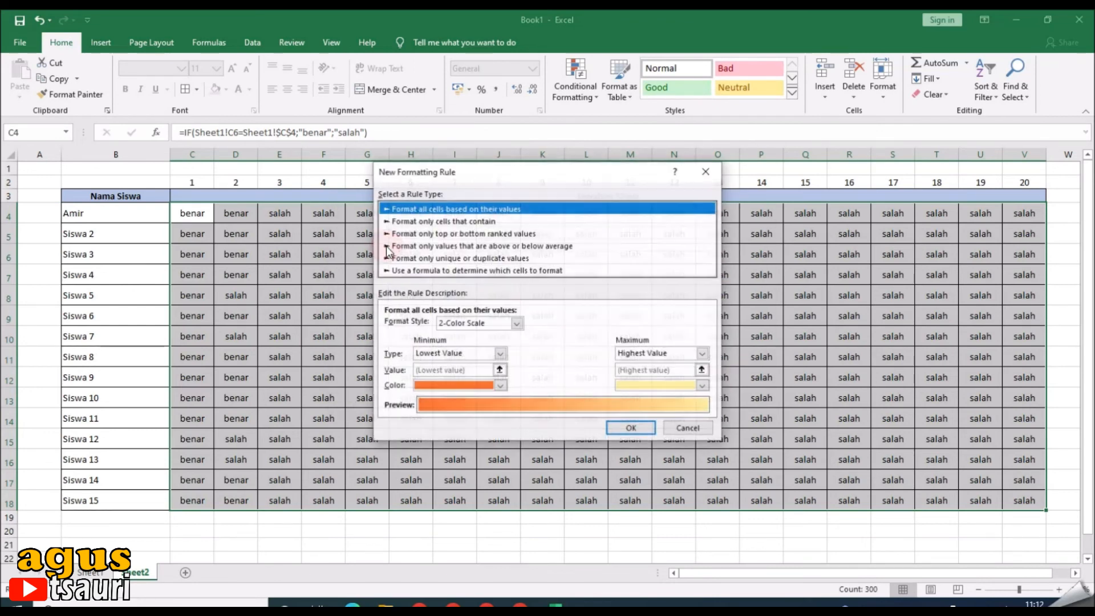
left_click(435, 220)
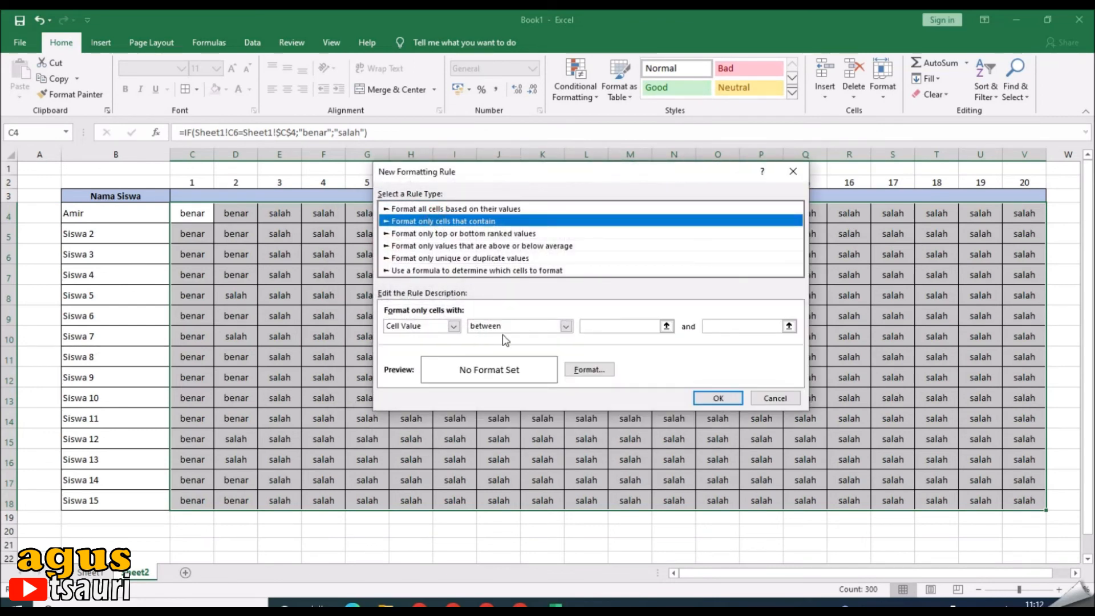
left_click(454, 326)
left_click(437, 346)
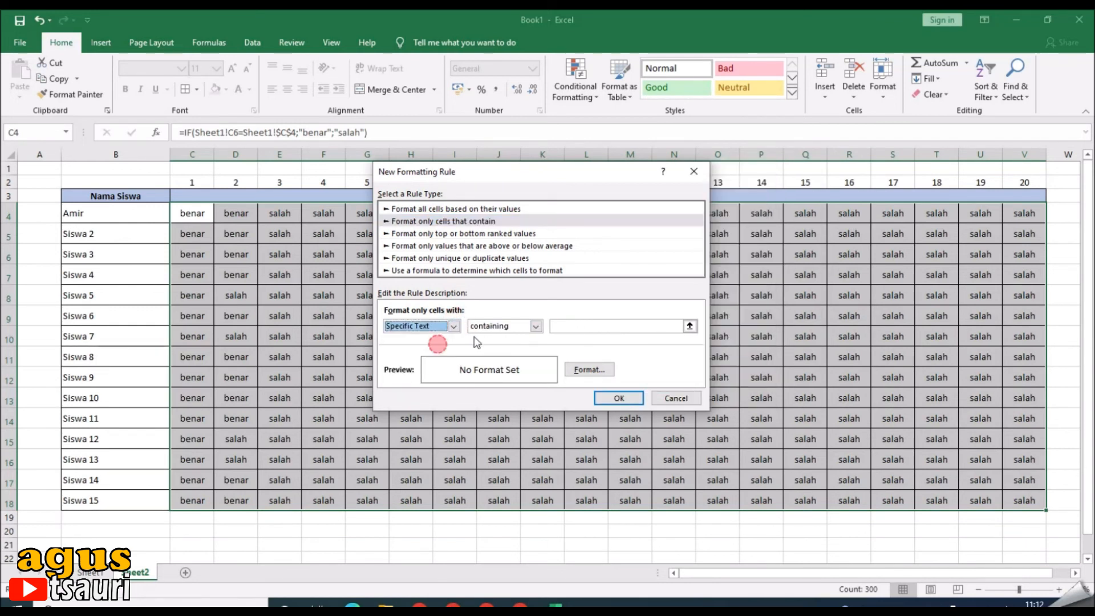
left_click(569, 329)
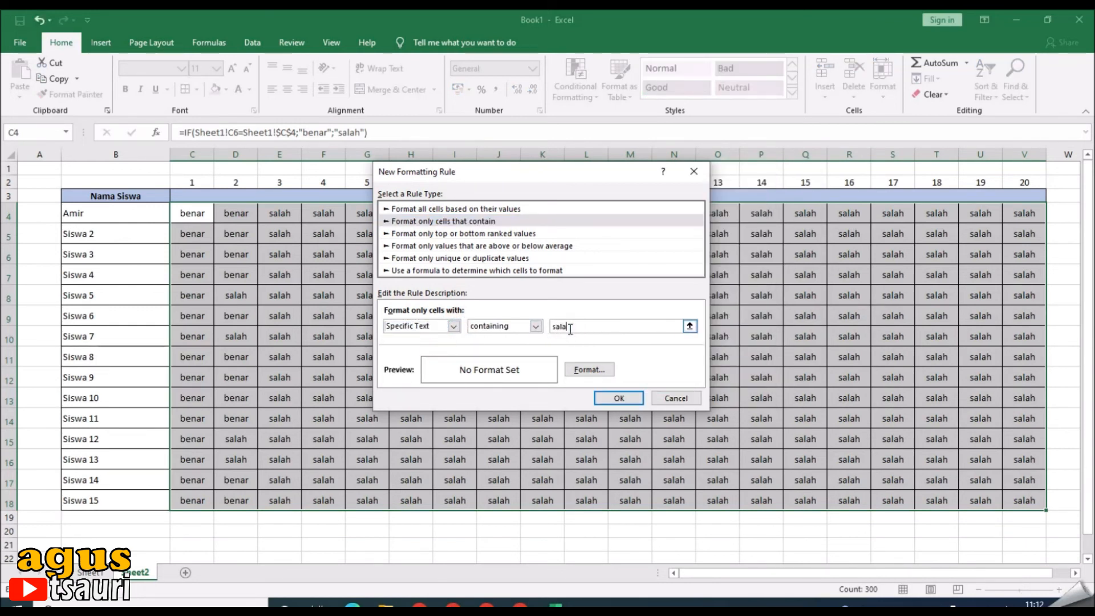
left_click(591, 370)
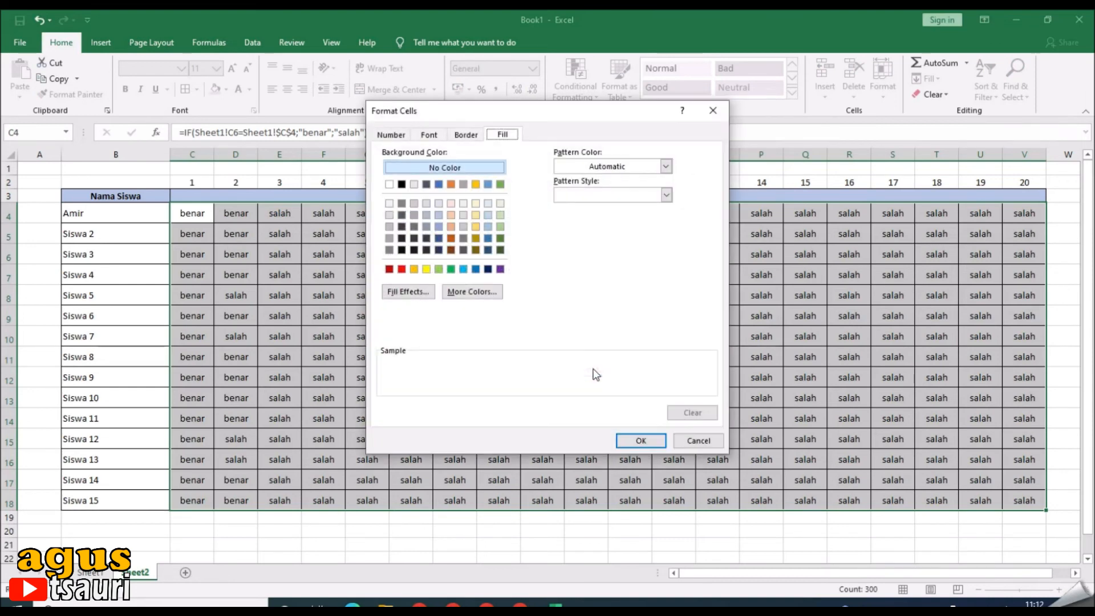
left_click(401, 268)
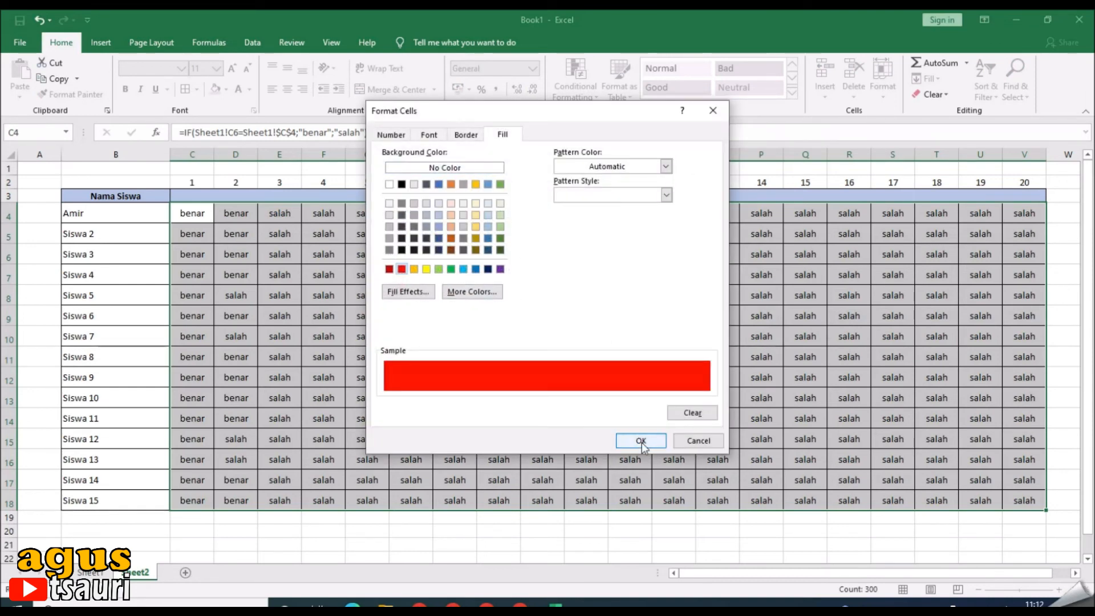
Set the salah rule's font color to white and apply both rules to the results table.
left_click(428, 135)
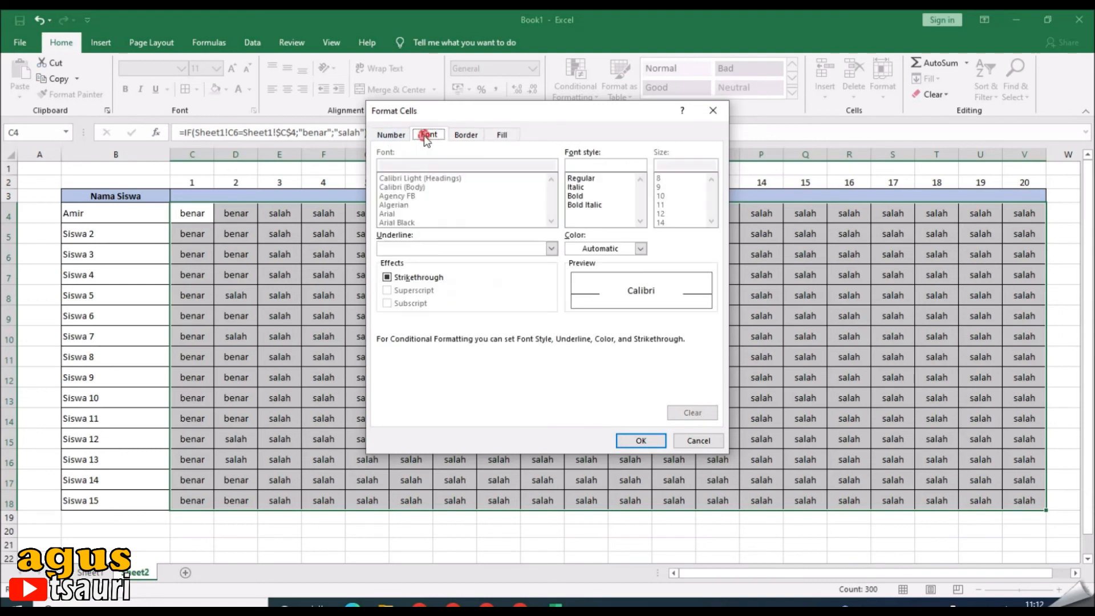
left_click(550, 249)
left_click(551, 249)
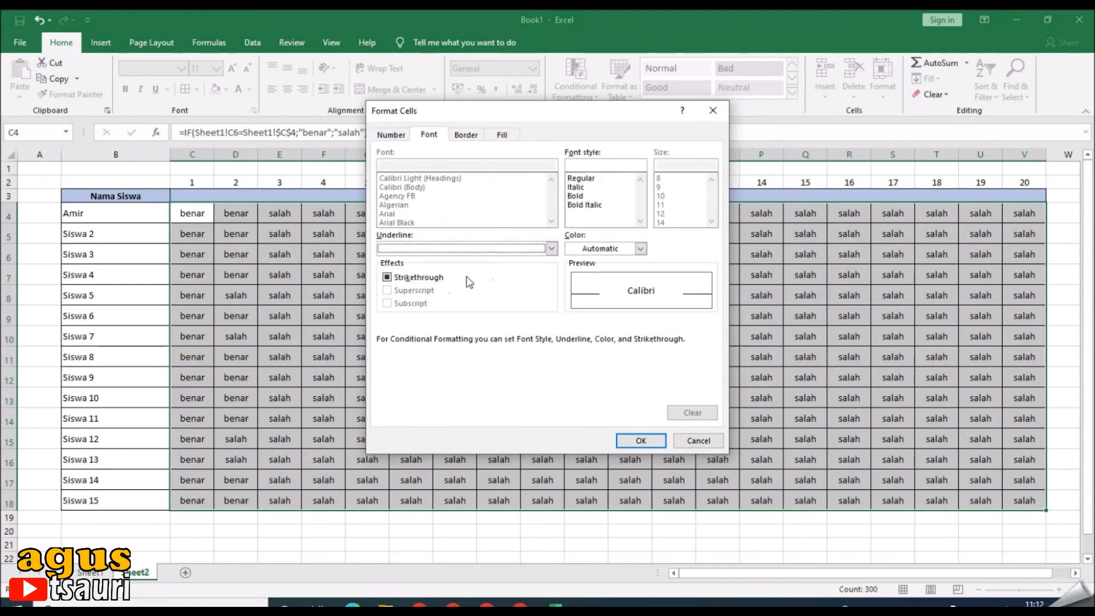
left_click(640, 249)
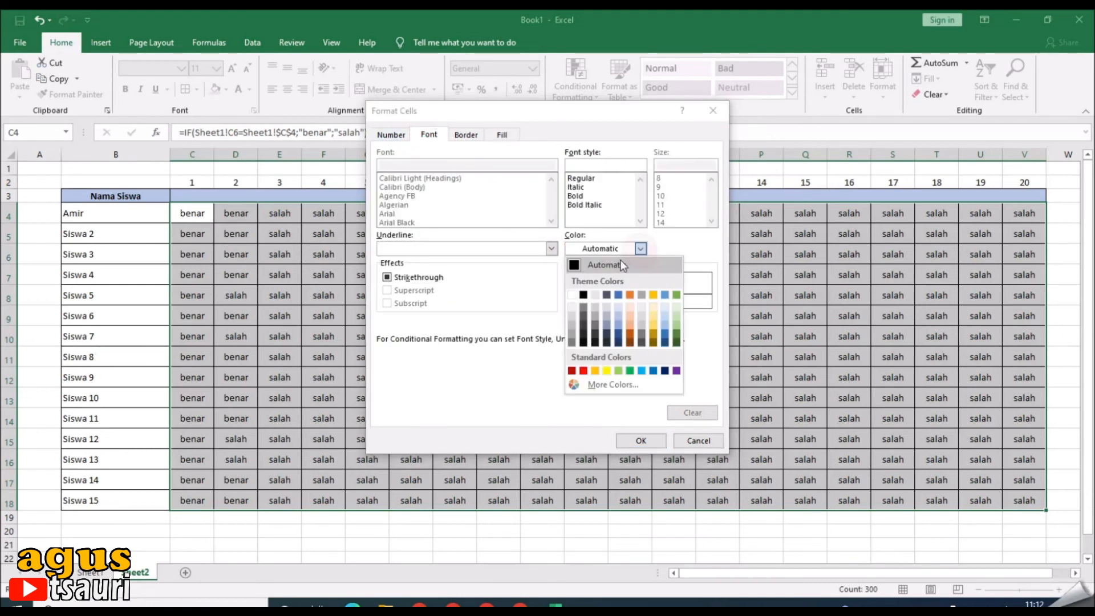
left_click(572, 295)
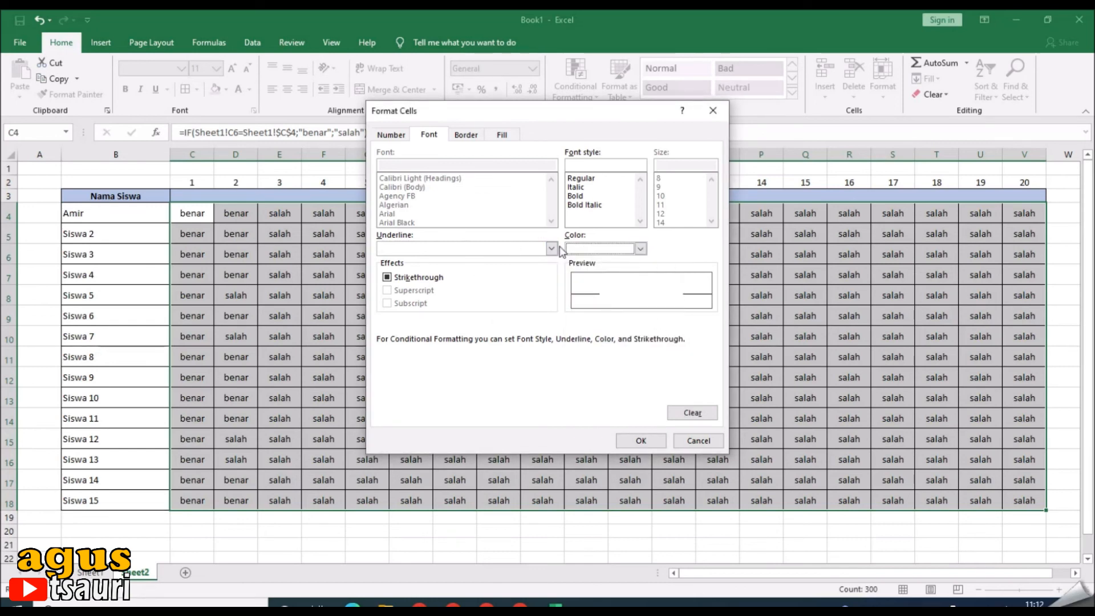
left_click(647, 442)
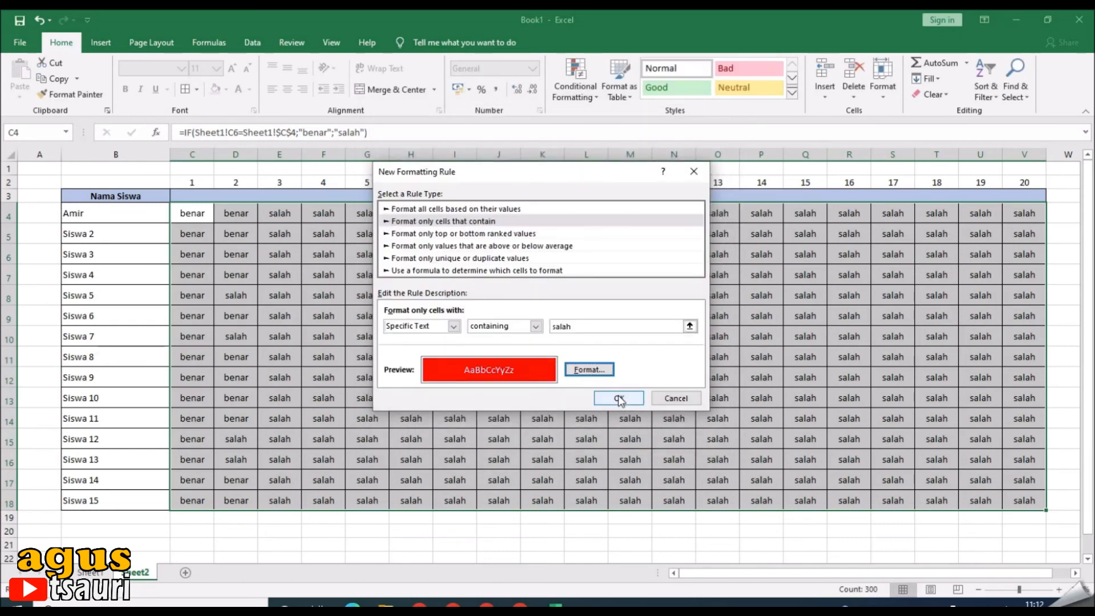
left_click(619, 398)
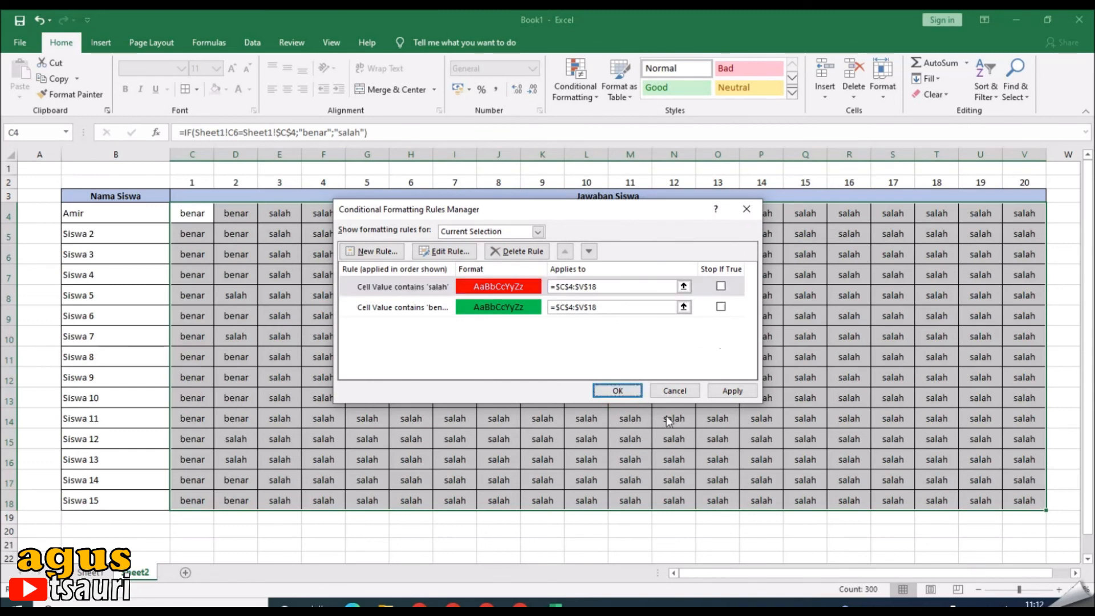
left_click(724, 391)
left_click(615, 392)
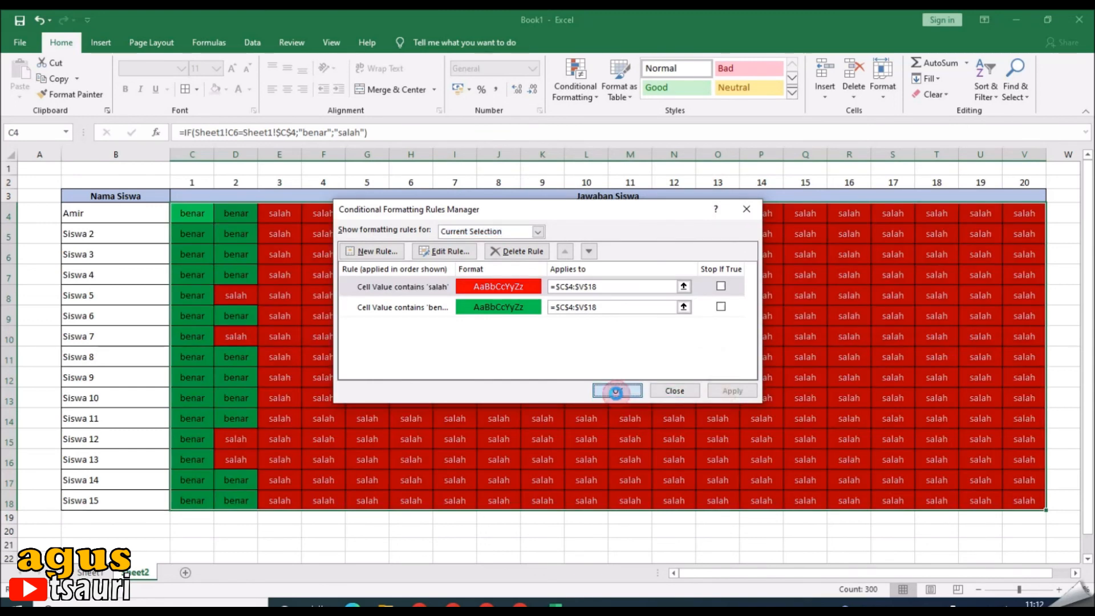
left_click(498, 398)
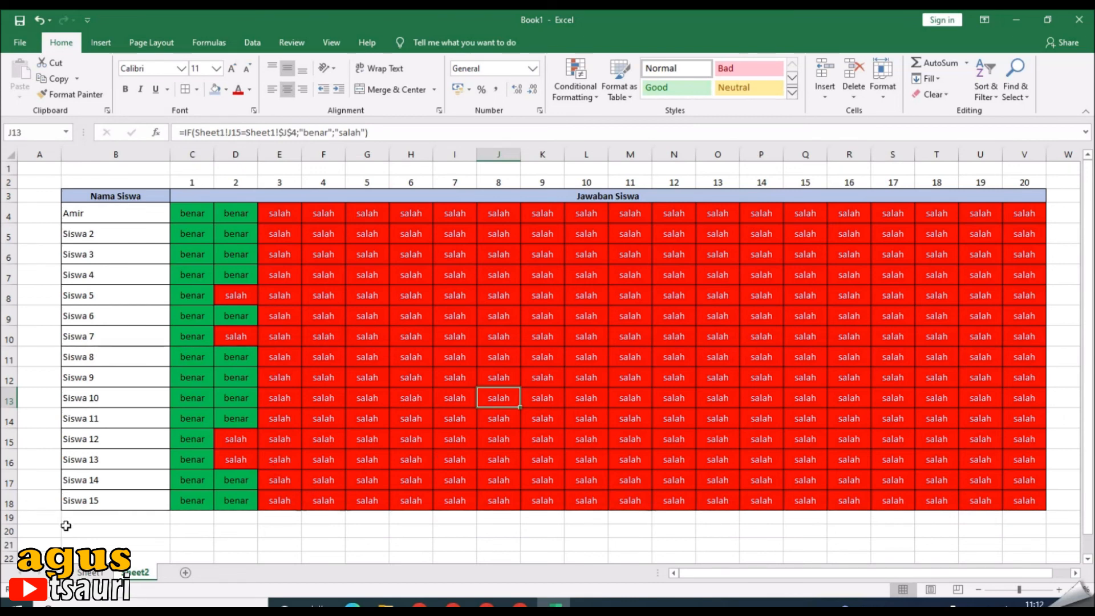
On Sheet1, enter the question 4 answers in F6:F16 as c, c, c, c, d, a, d, c, c, c, c.
left_click(91, 572)
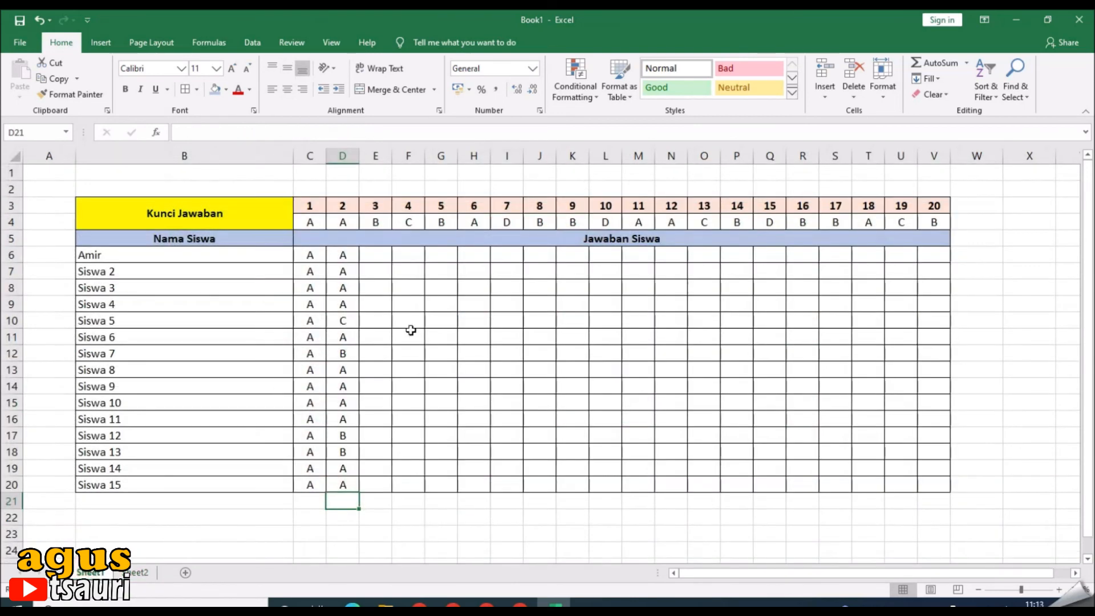
left_click(409, 256)
key("Down")
type("c")
key("Return")
type("c")
key("Return")
type("c")
key("Return")
type("d")
key("Return")
type("a d")
key("Return")
type("c c c c")
key("Return")
Enter the remaining question 4 answers in F17:F20 as b, c, c, c and return to the Sheet2 results.
type("cb")
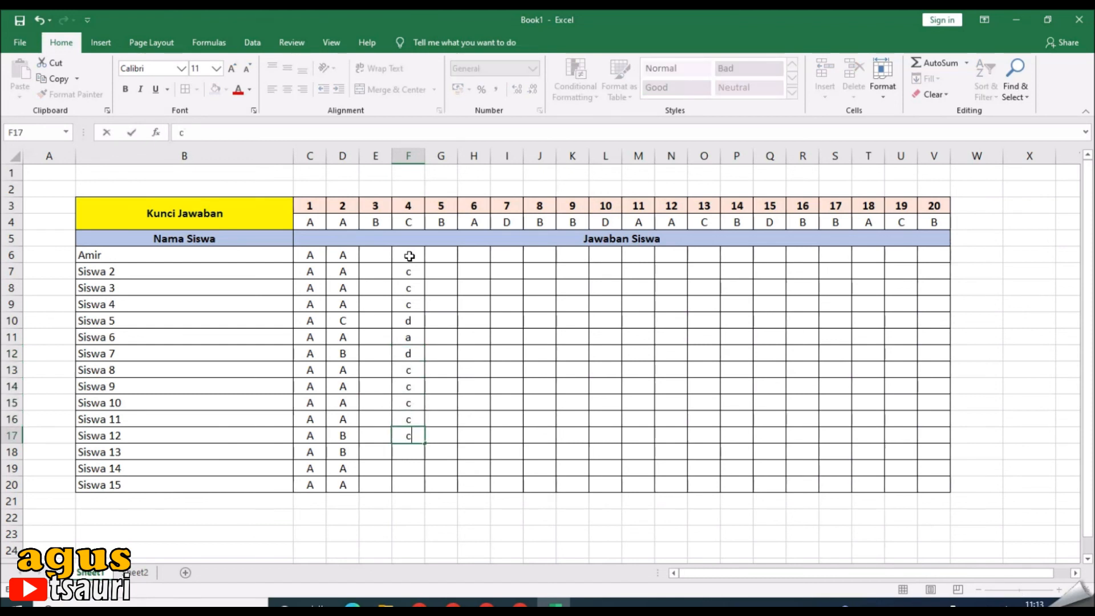
key("Return")
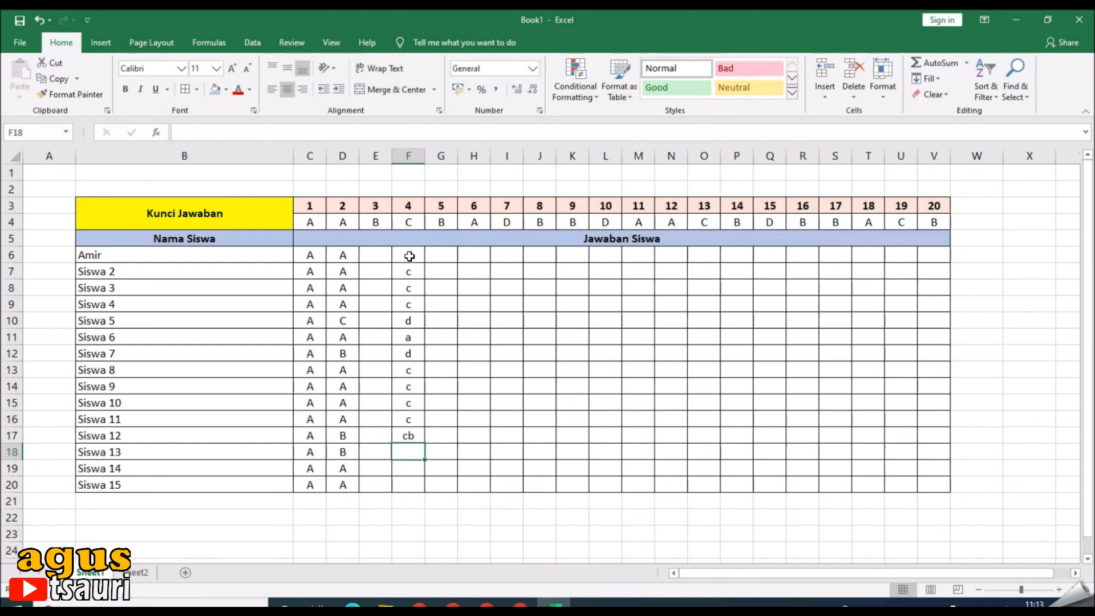
key("Up")
type("b")
key("Return")
type("c")
key("Return")
type("c")
key("Return")
type("c")
key("Return")
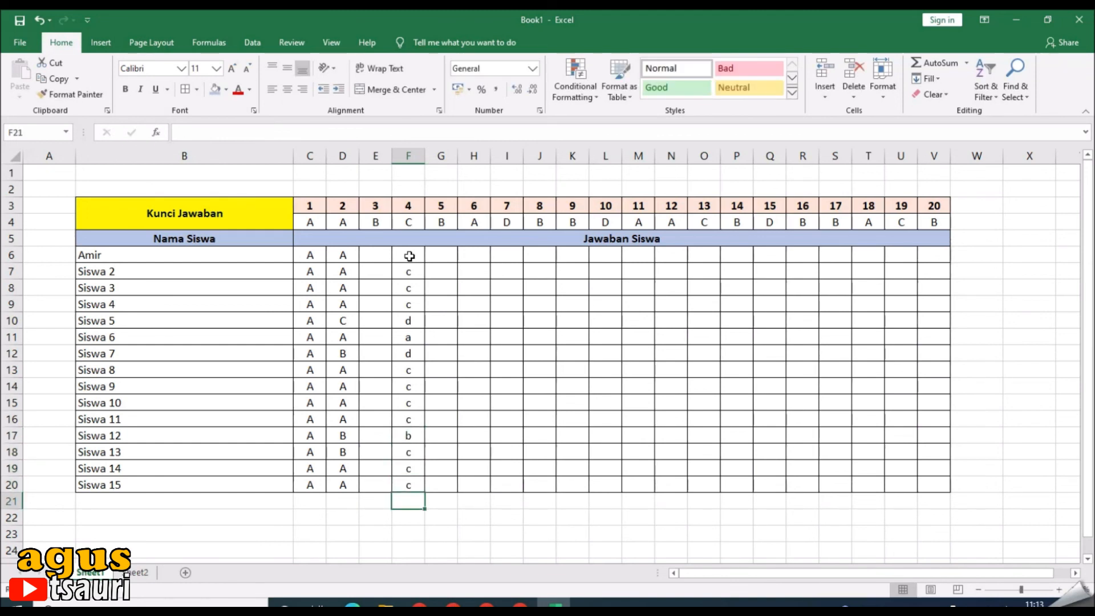
left_click(140, 573)
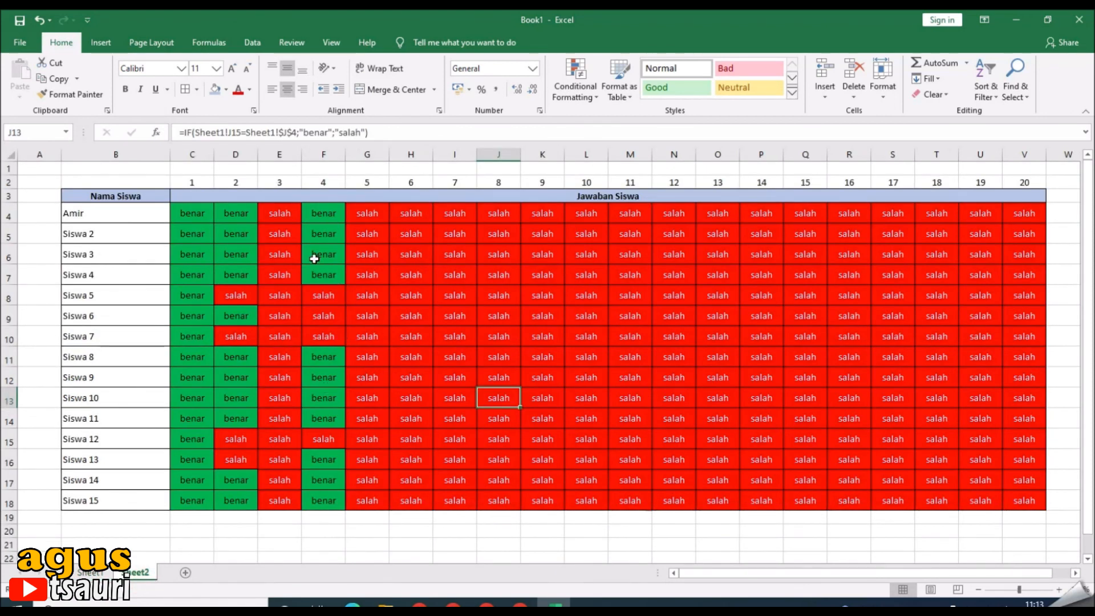